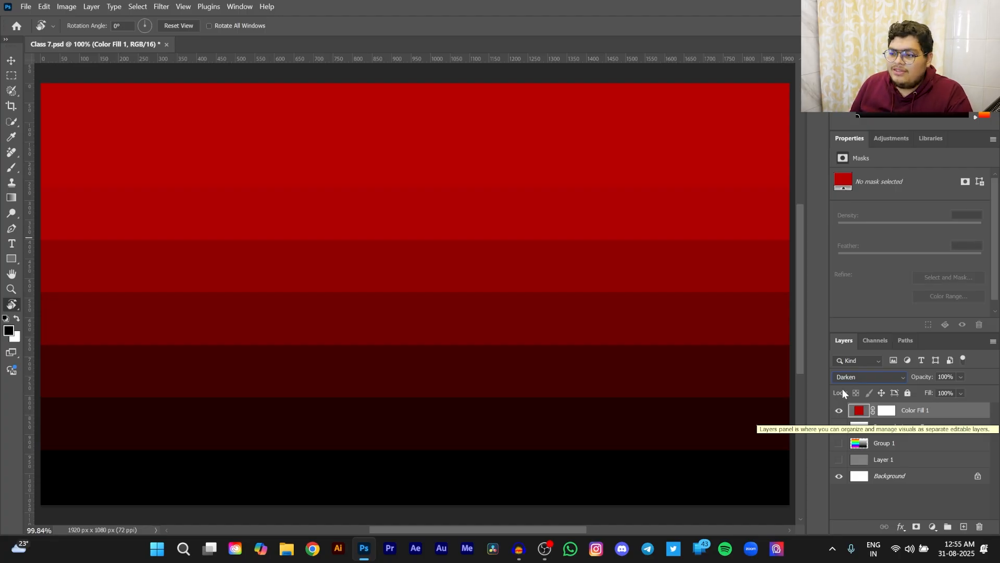
- Set the Color Fill 1 layer's blend mode to Lighten
click(866, 377)
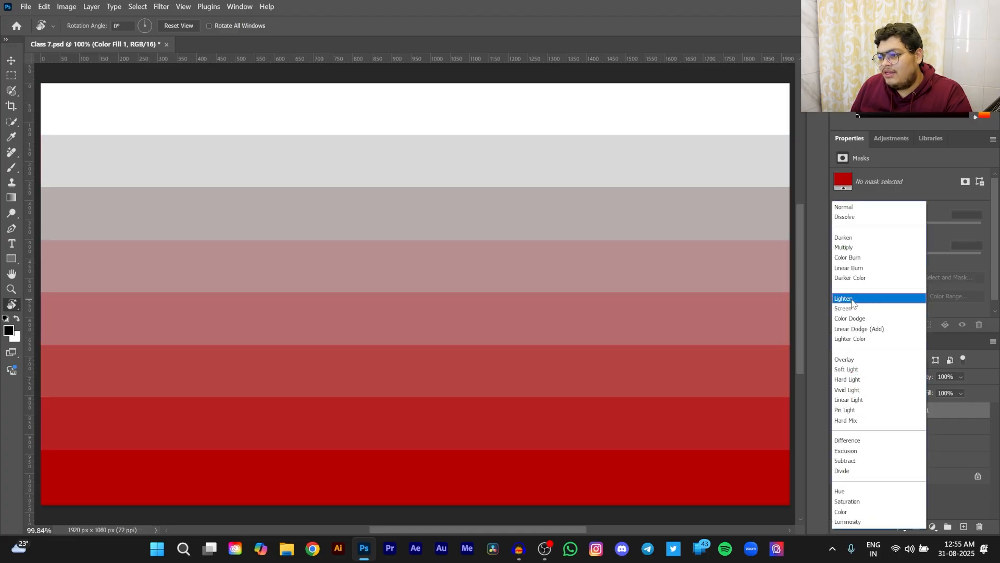
click(851, 297)
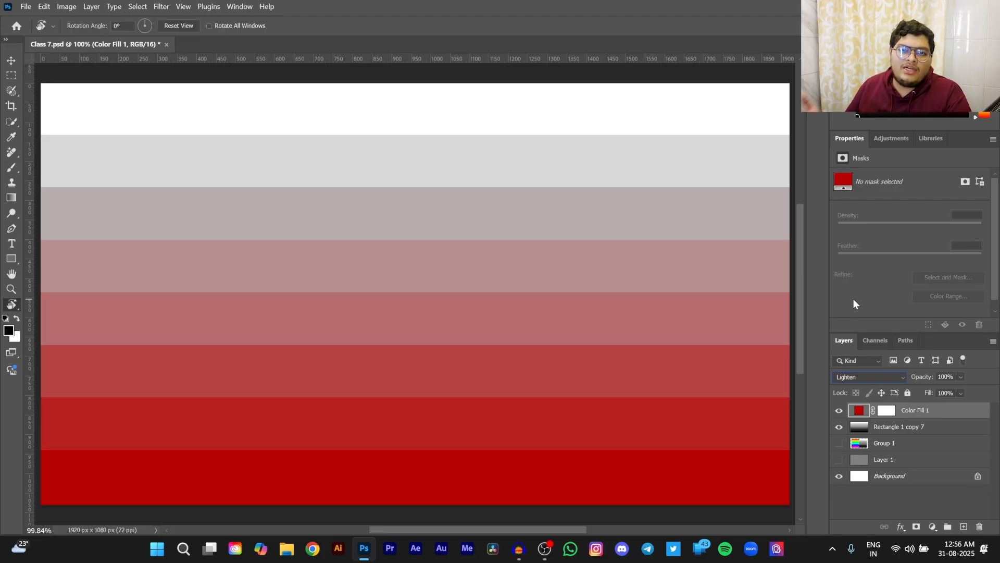
click(871, 377)
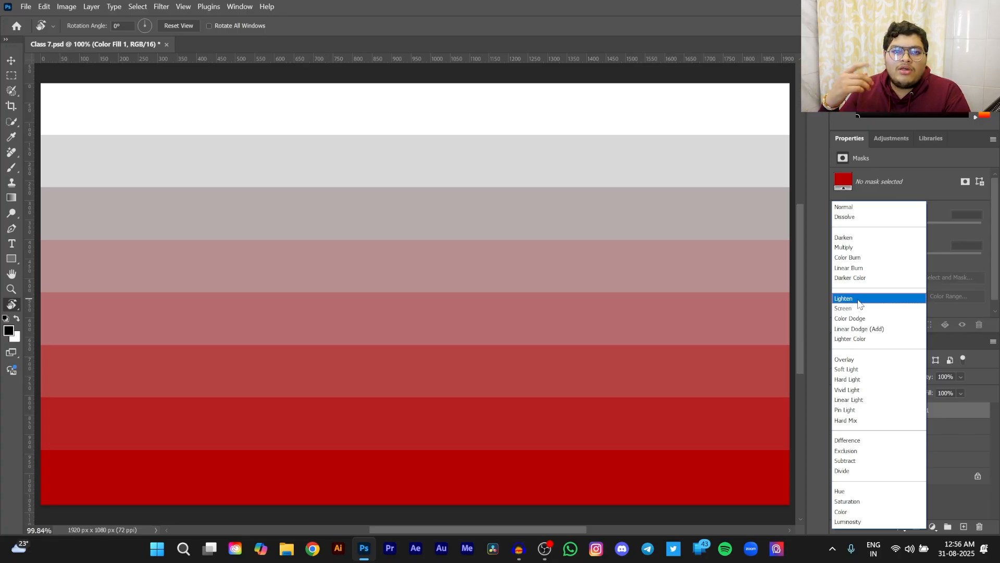
click(859, 299)
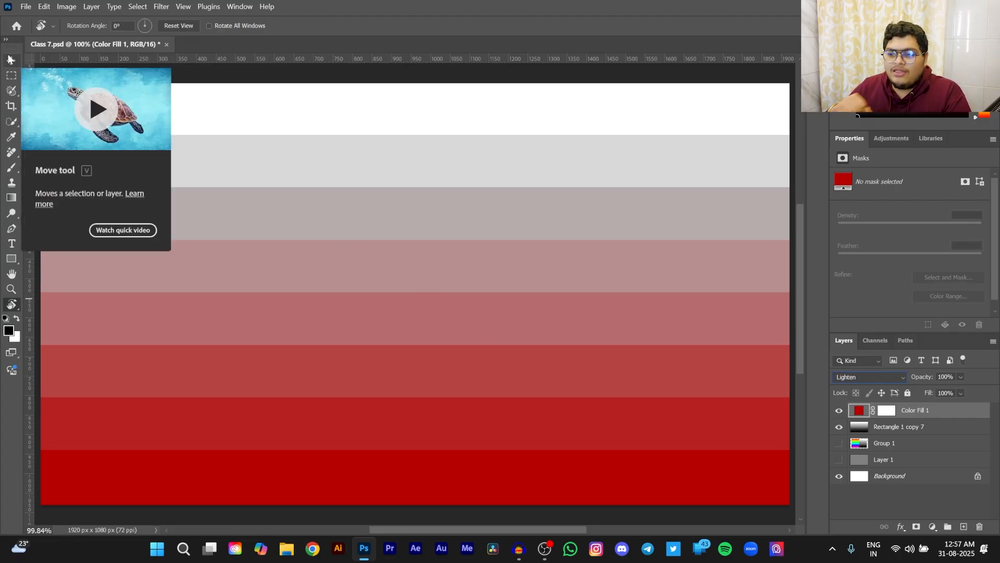
- Preview darker reds and a green on the Color Fill 1 layer, and set its color to pure red, ff0000
double_click(859, 415)
click(807, 329)
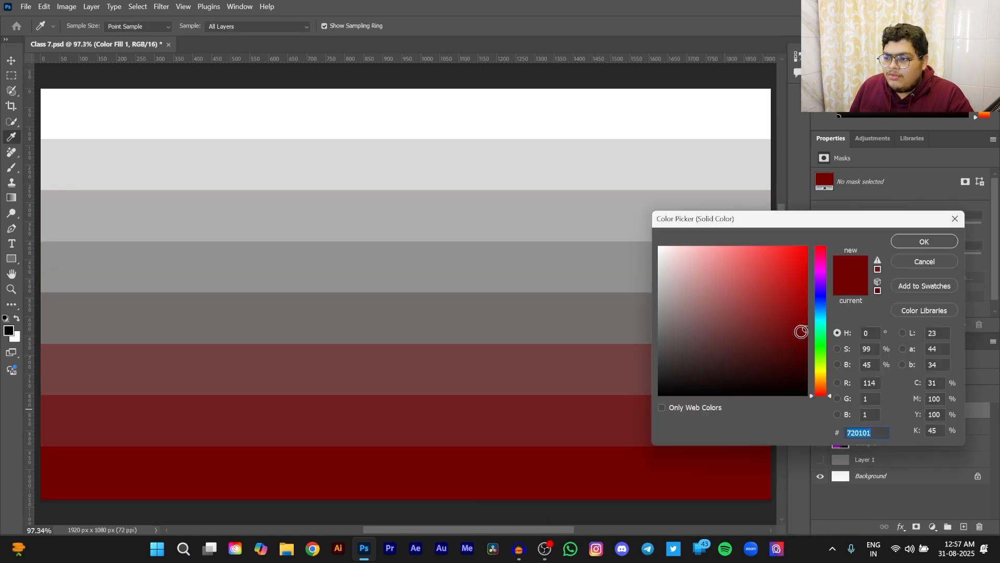
drag(807, 329, 807, 304)
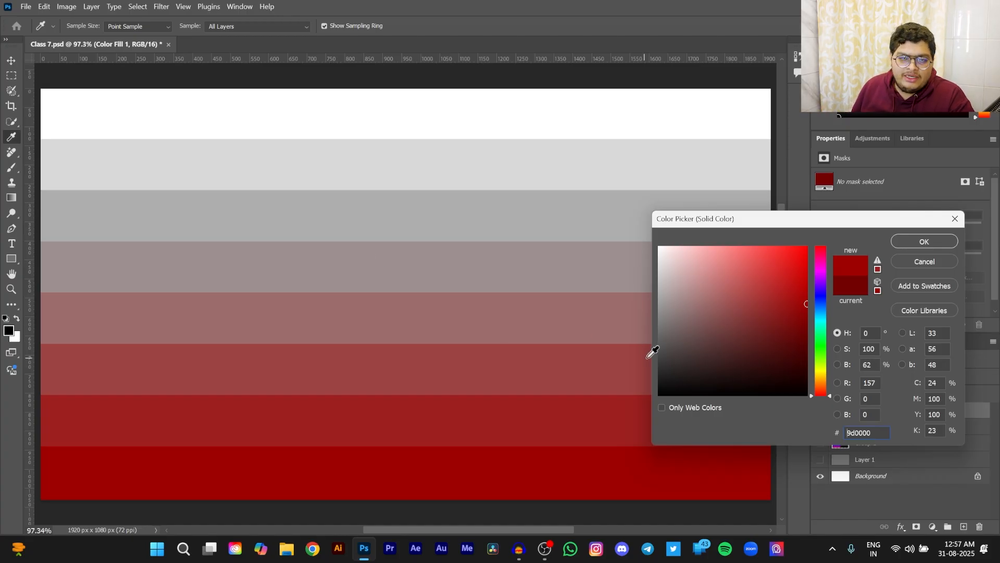
drag(806, 304, 801, 334)
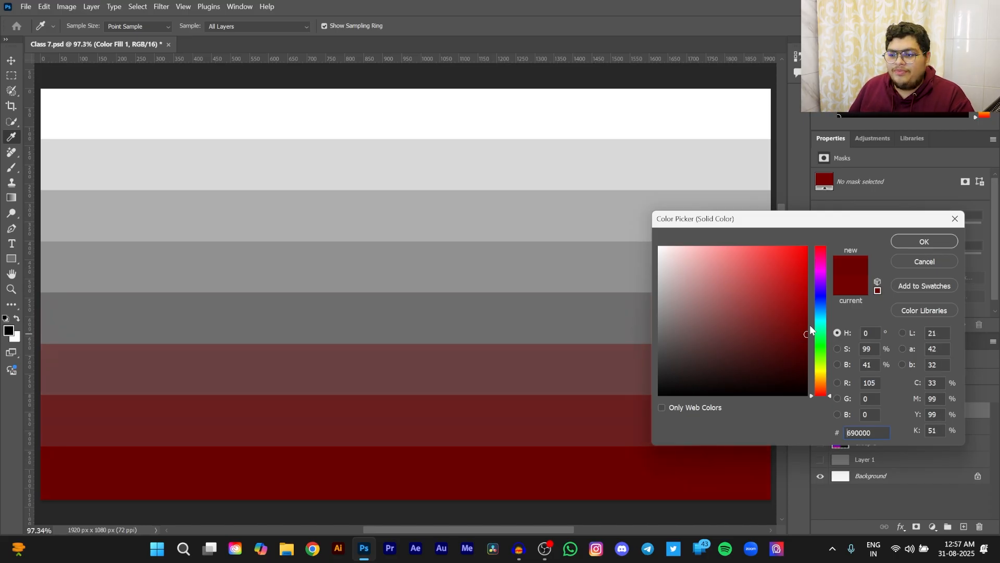
click(821, 338)
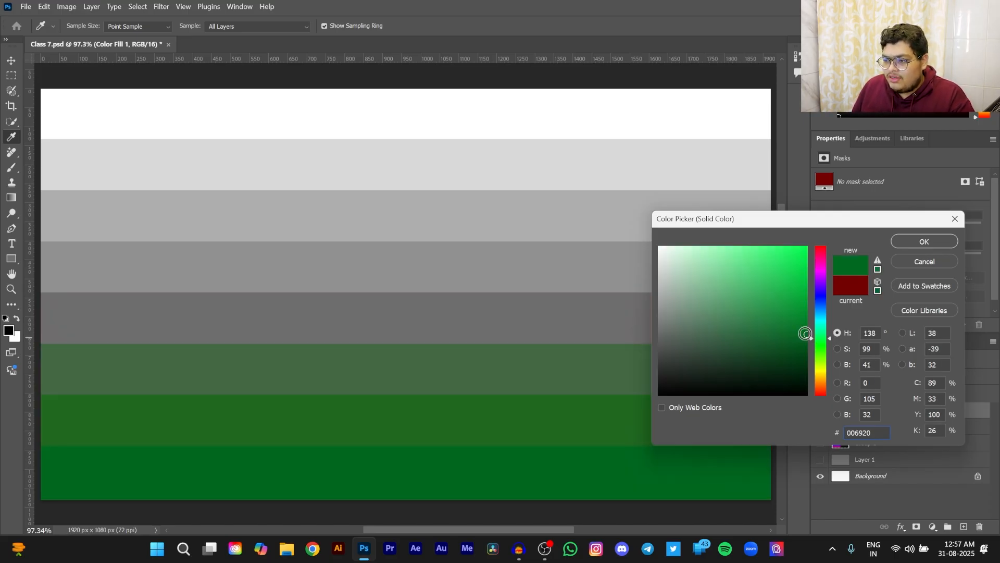
drag(824, 323, 824, 192)
drag(807, 334, 808, 364)
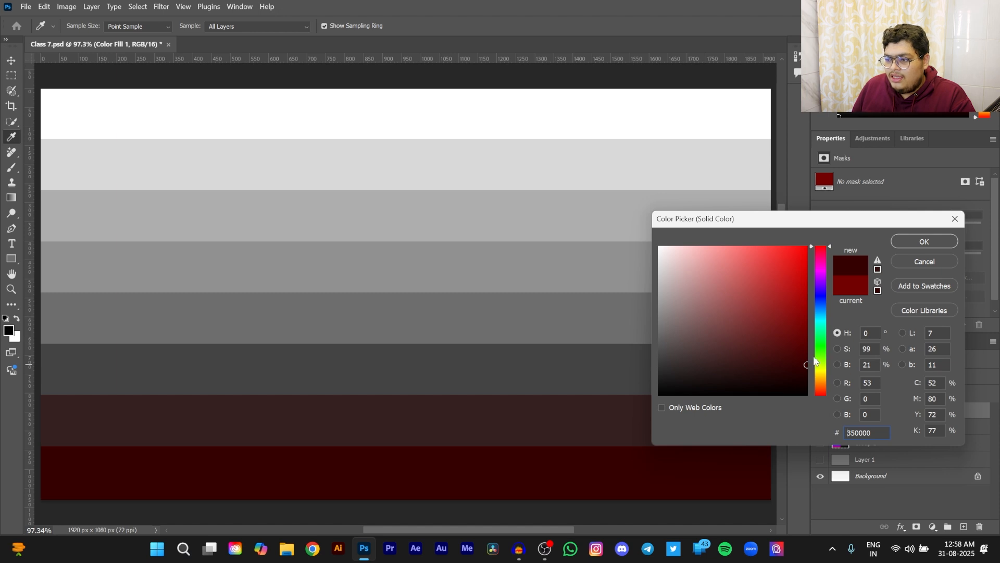
mouse_move(809, 364)
mouse_down()
mouse_move(813, 298)
mouse_move(843, 240)
mouse_up()
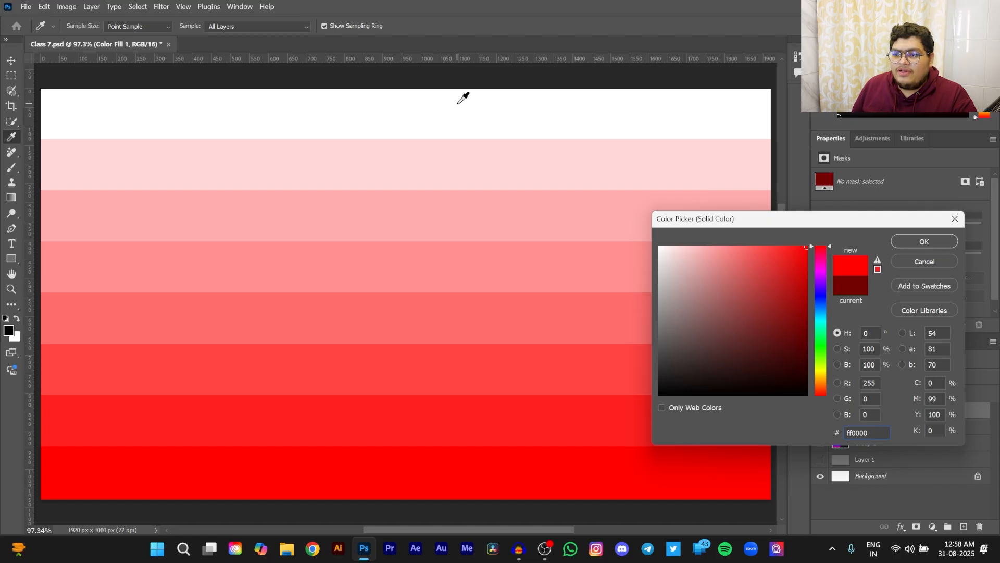
click(943, 244)
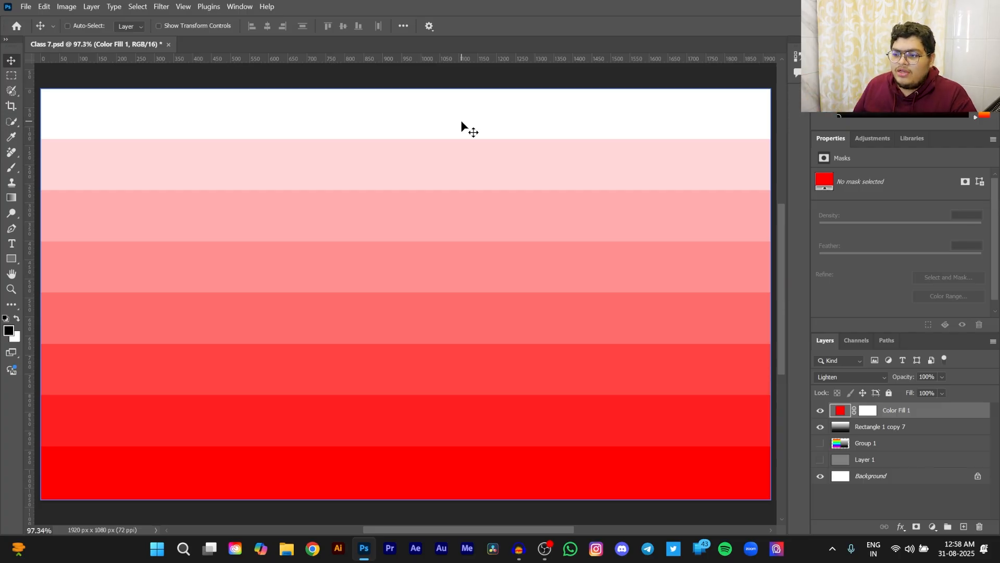
- Compare the Darken and Lighten blend modes on the red fill layer above the gray bands, ending on Lighten
click(878, 376)
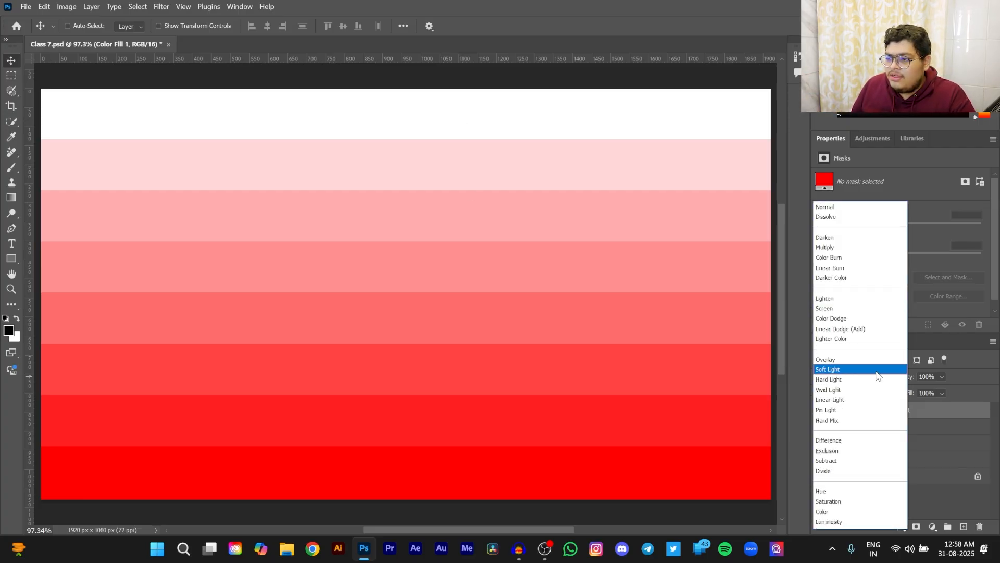
click(824, 238)
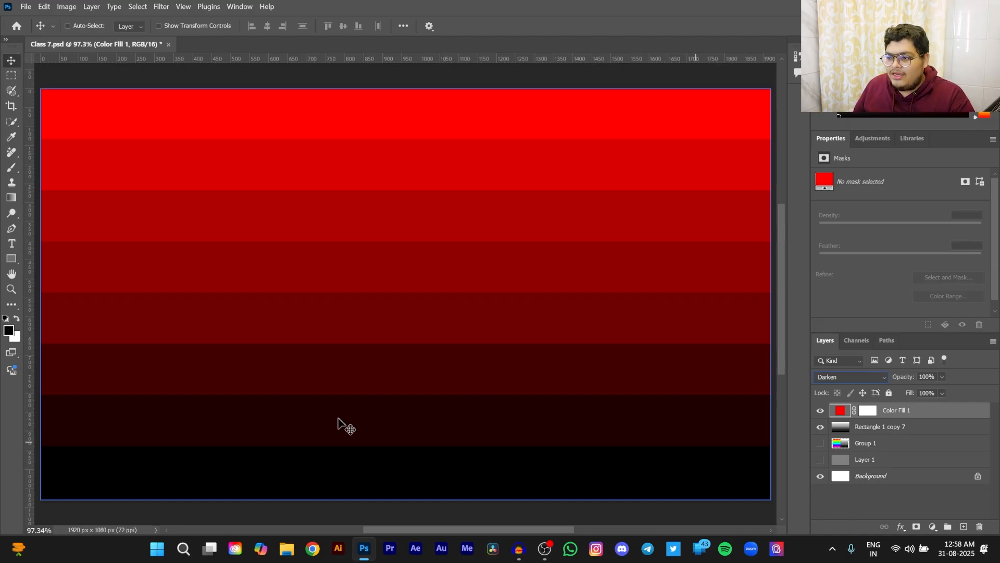
click(854, 377)
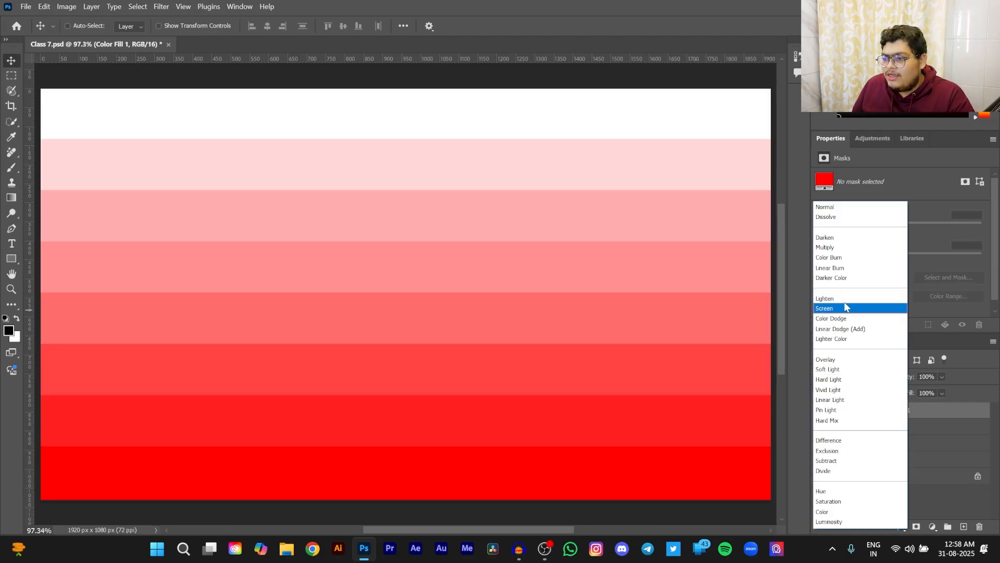
click(842, 298)
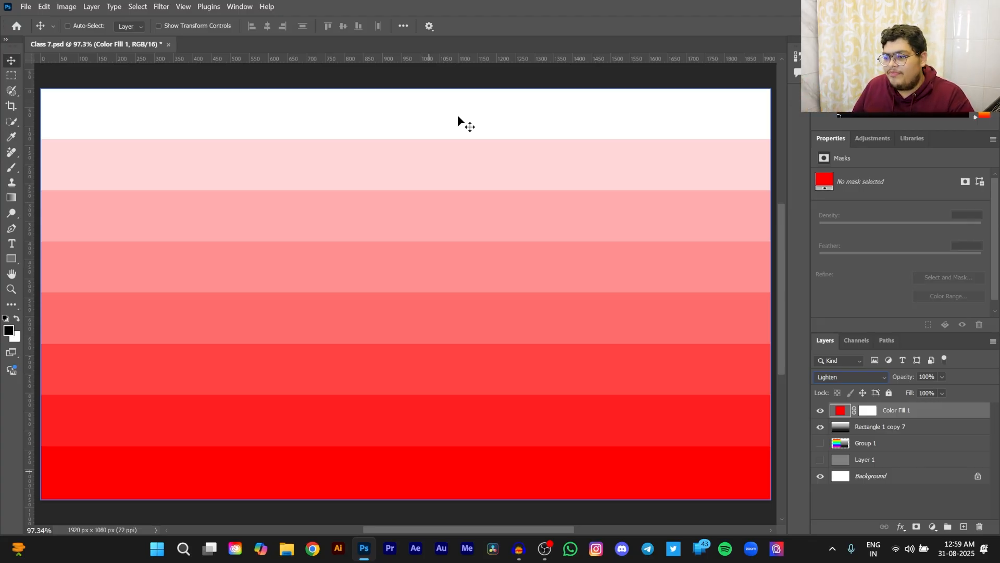
- Compare the Screen and Multiply blend modes on the Color Fill 1 layer, ending on Screen
click(851, 377)
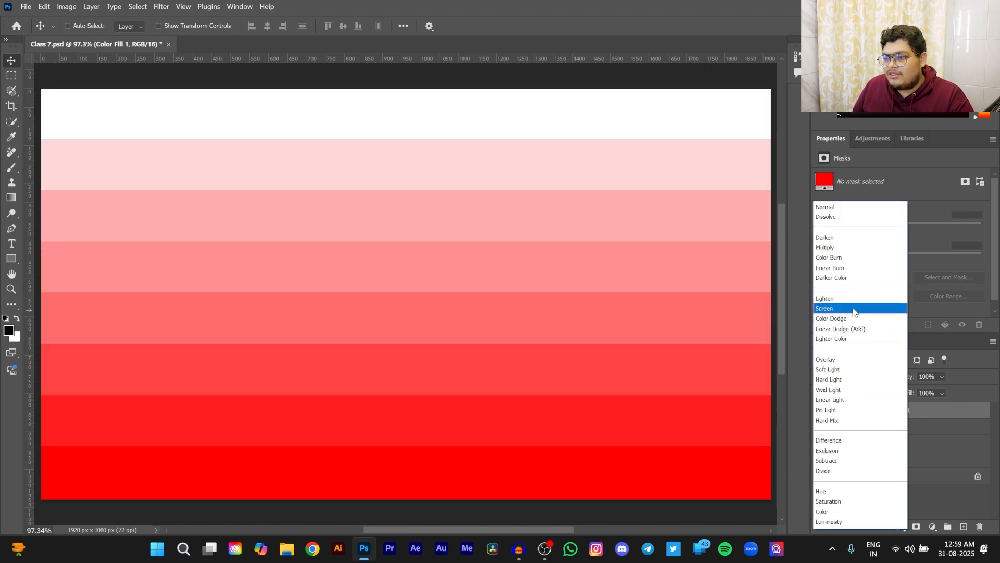
click(854, 310)
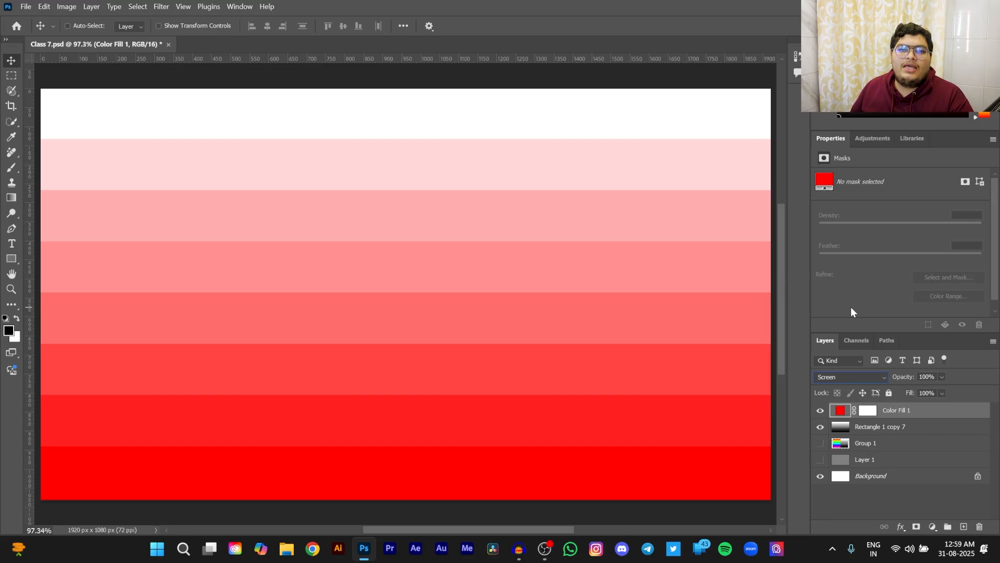
click(867, 381)
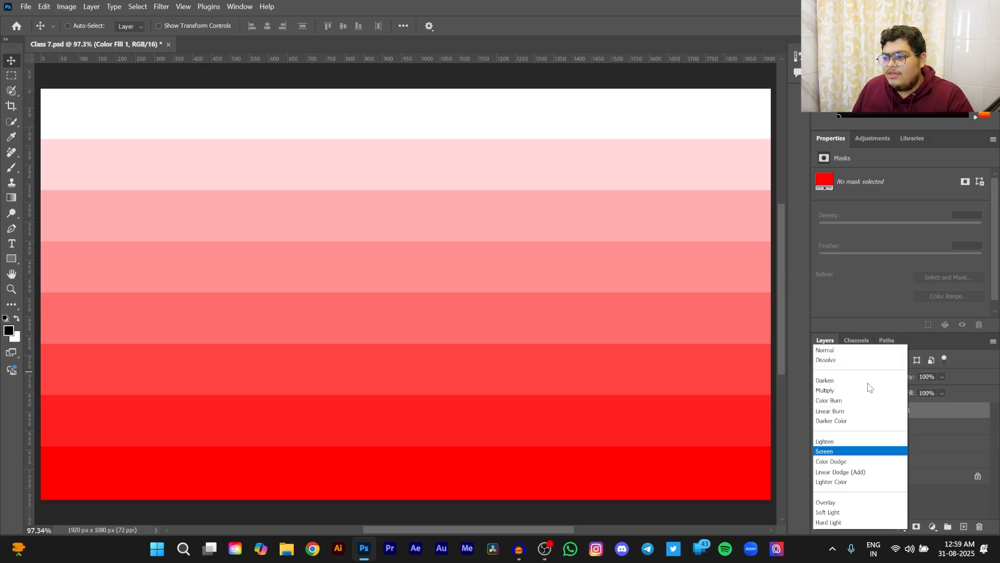
click(829, 249)
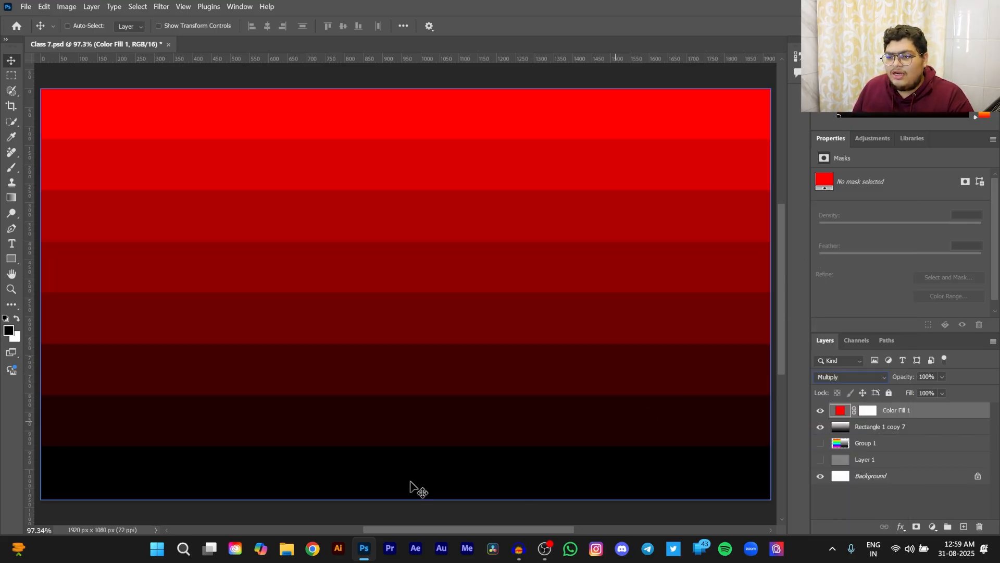
click(885, 378)
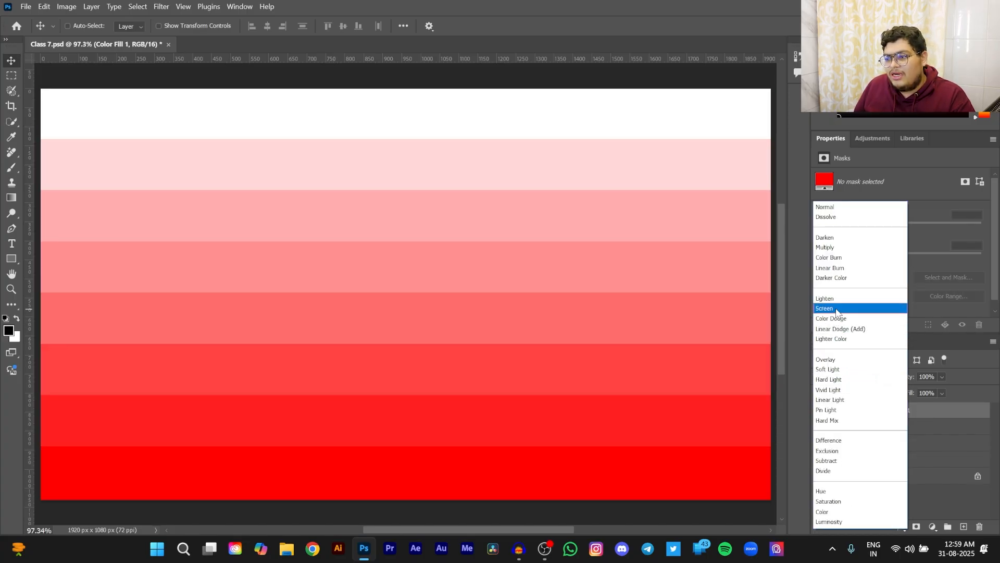
click(836, 311)
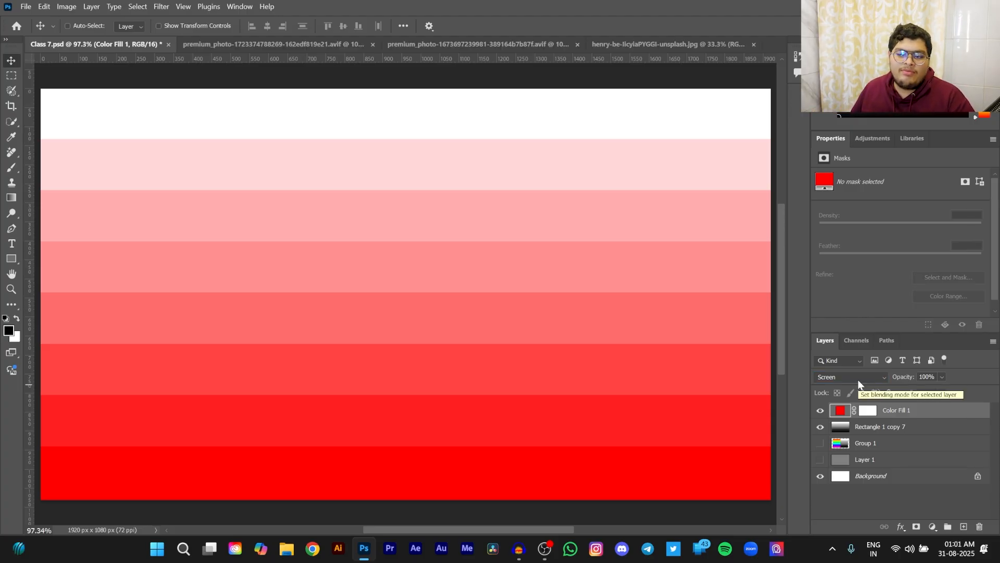
- Compare the Color Dodge and Color Burn blend modes on the Color Fill 1 layer, ending on a dodge mode
click(859, 384)
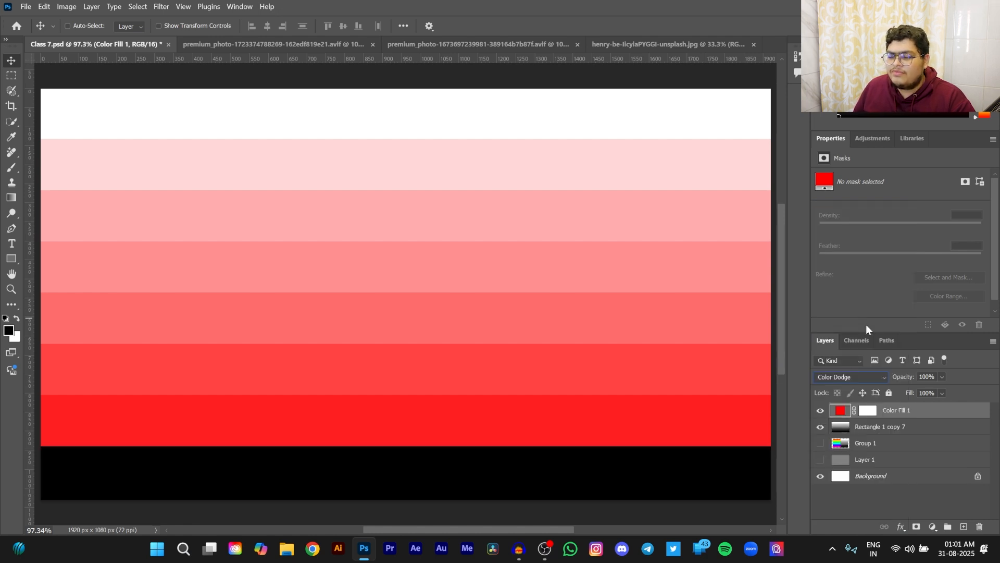
click(863, 377)
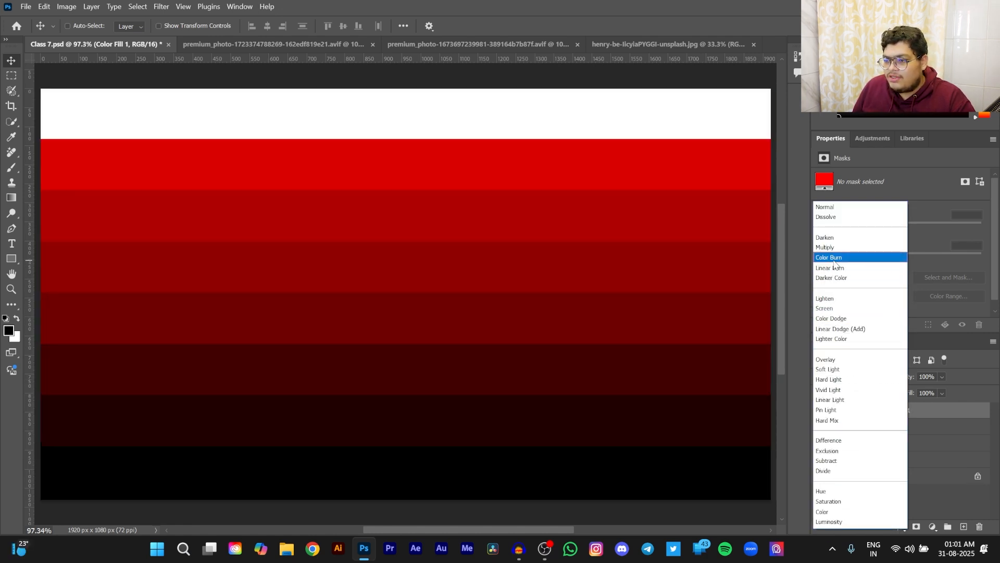
click(833, 259)
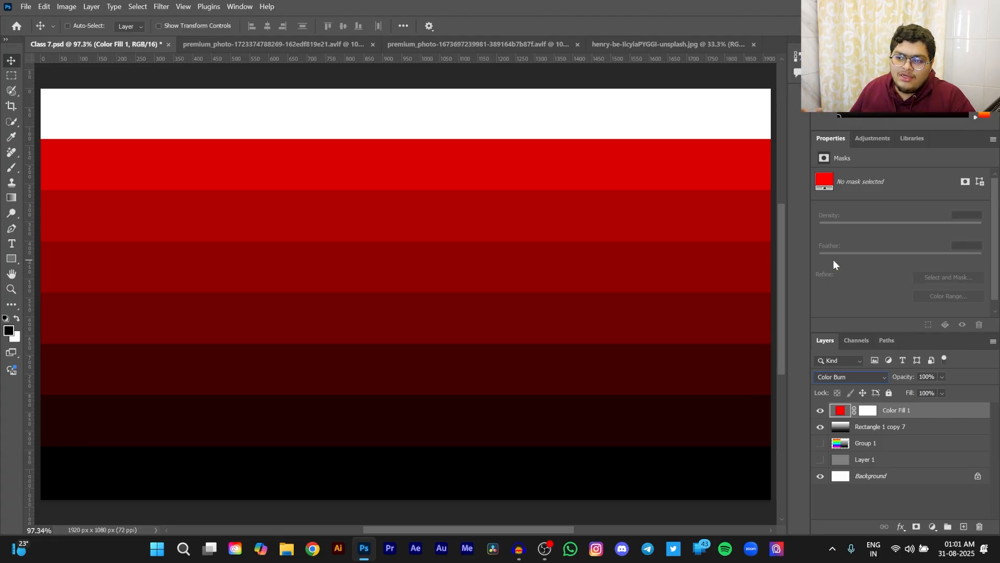
click(874, 376)
click(854, 329)
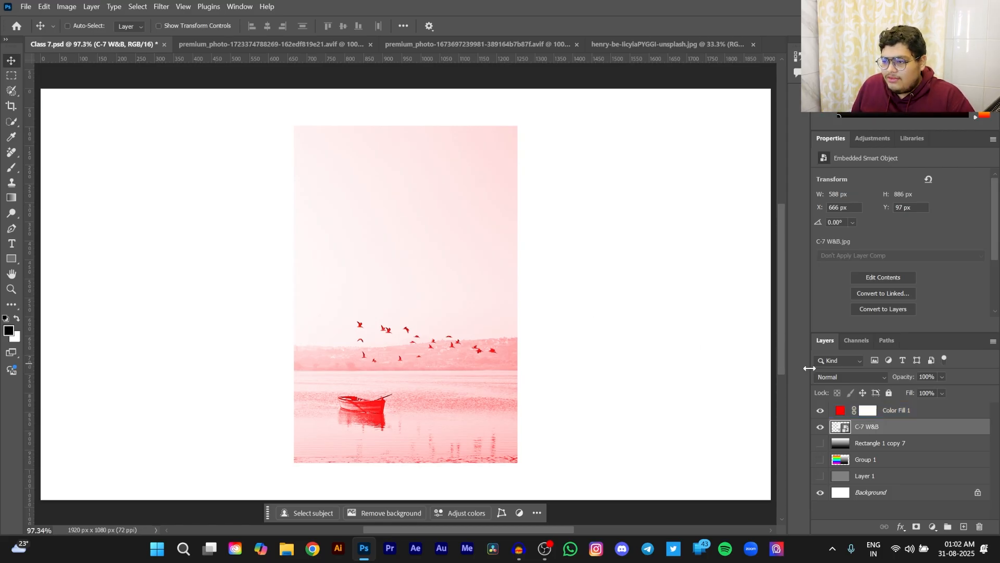
- Try the Color Burn blend mode on the Color Fill 1 layer over the boat photo
click(905, 410)
click(854, 377)
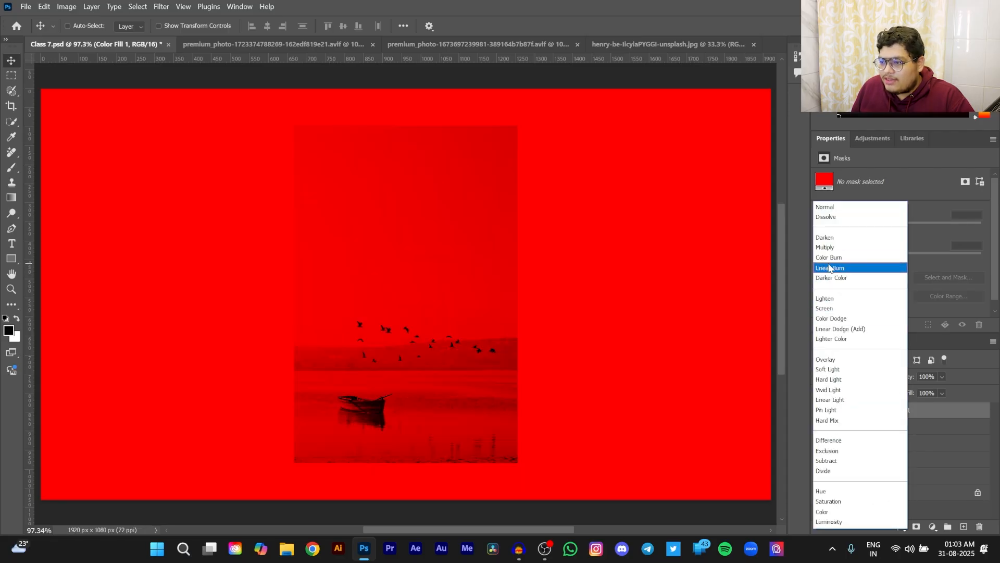
click(830, 257)
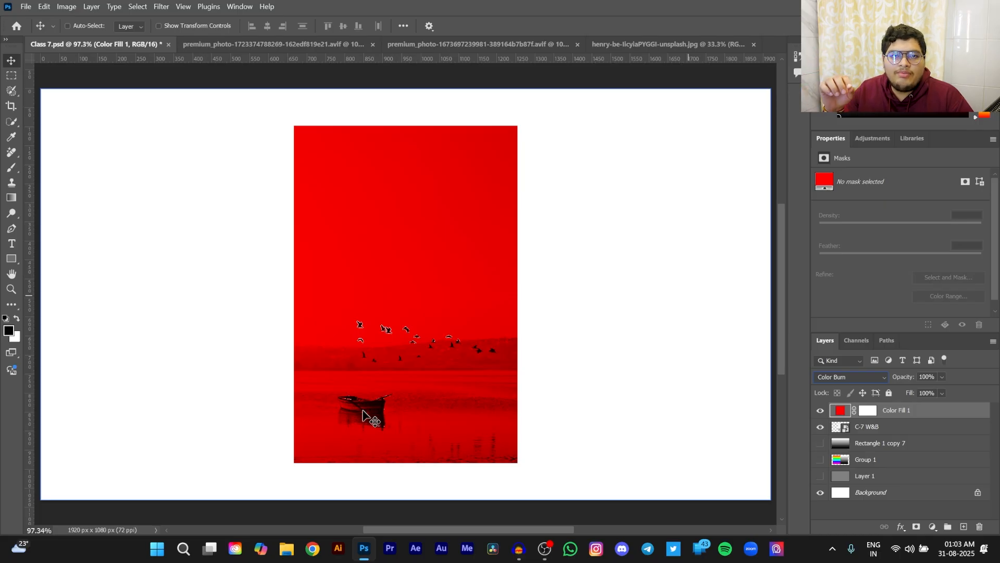
- Set the Color Fill 1 layer's blend mode to Color Dodge and examine the boat and birds up close
click(830, 376)
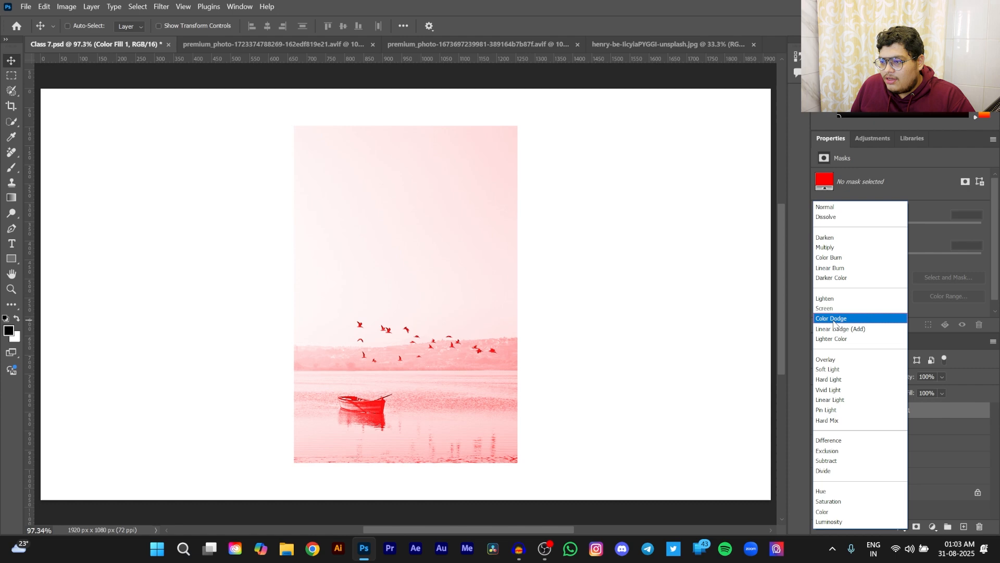
click(833, 319)
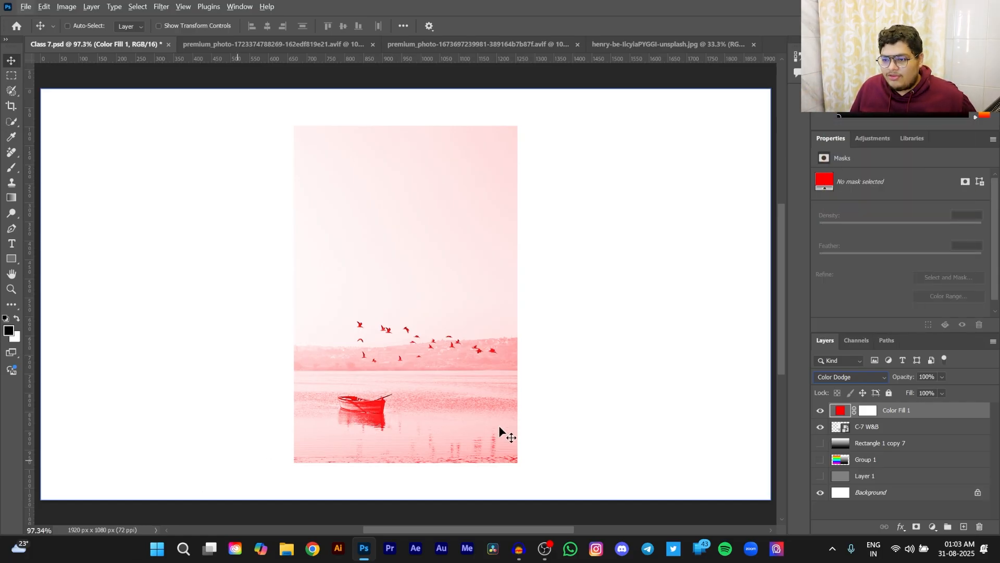
scroll(555, 445, up, 7)
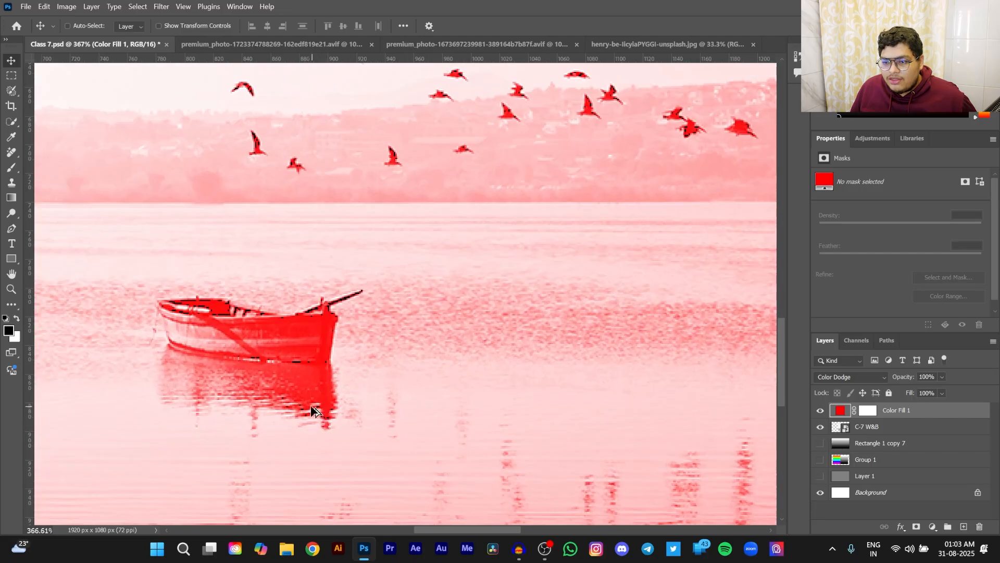
scroll(311, 406, up, 3)
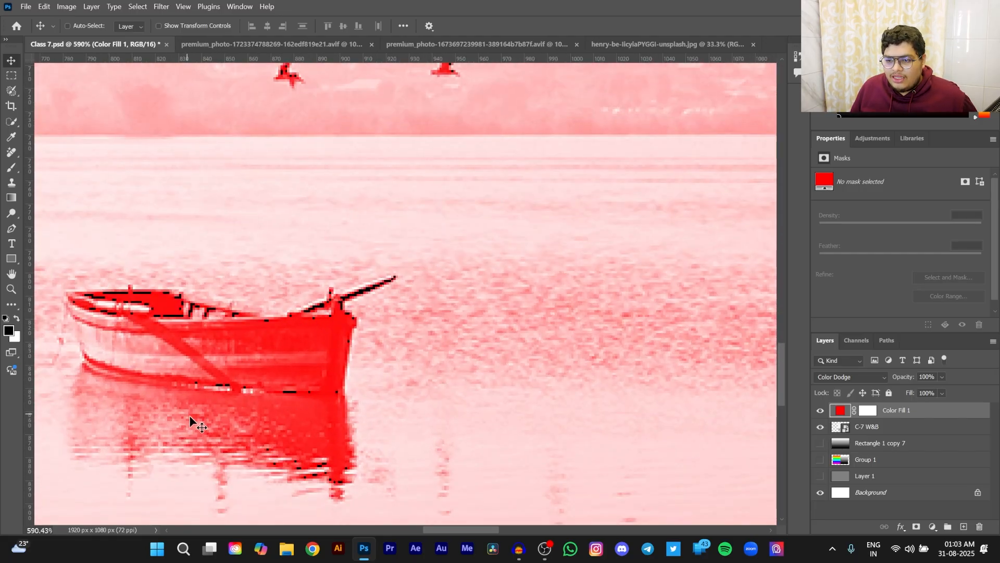
scroll(509, 384, down, 4)
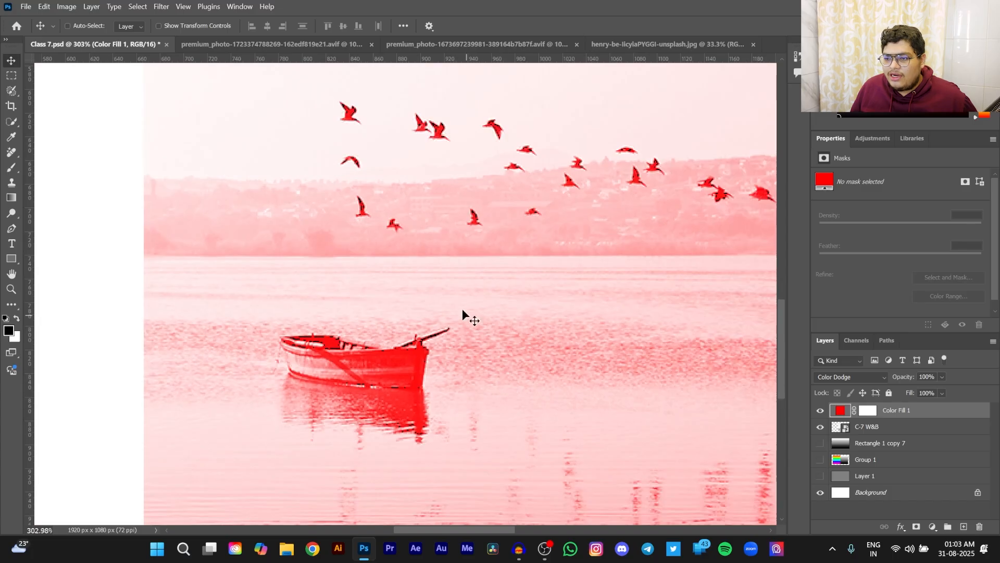
scroll(499, 295, down, 2)
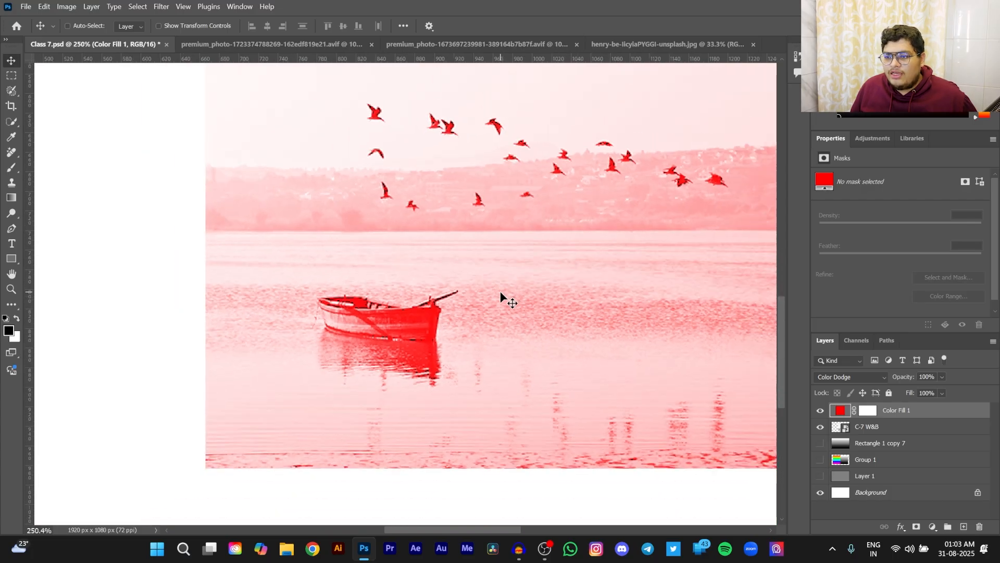
scroll(501, 294, down, 4)
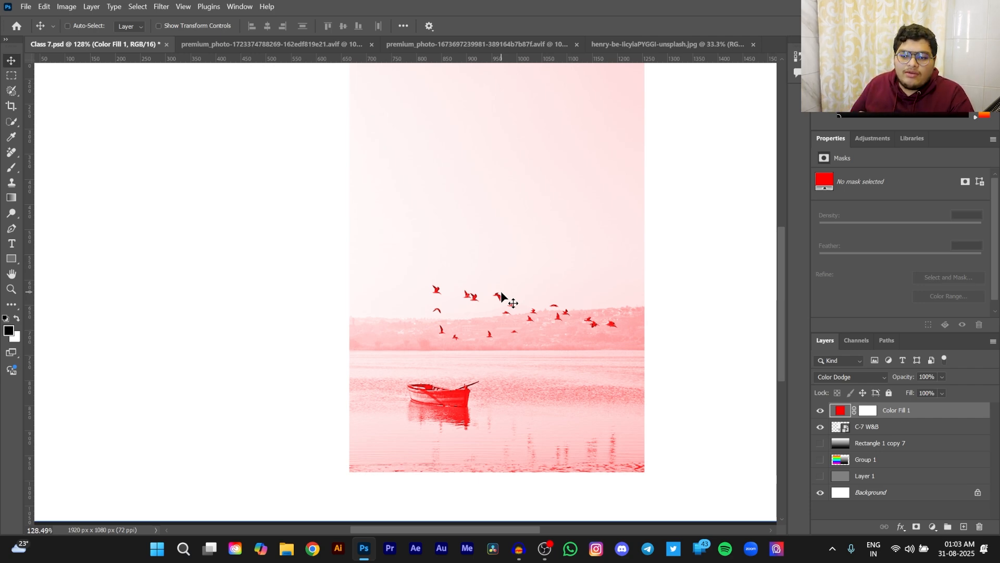
- Hide the C-7 W&B photo layer and show the Rectangle 1 copy 7 layer
click(834, 423)
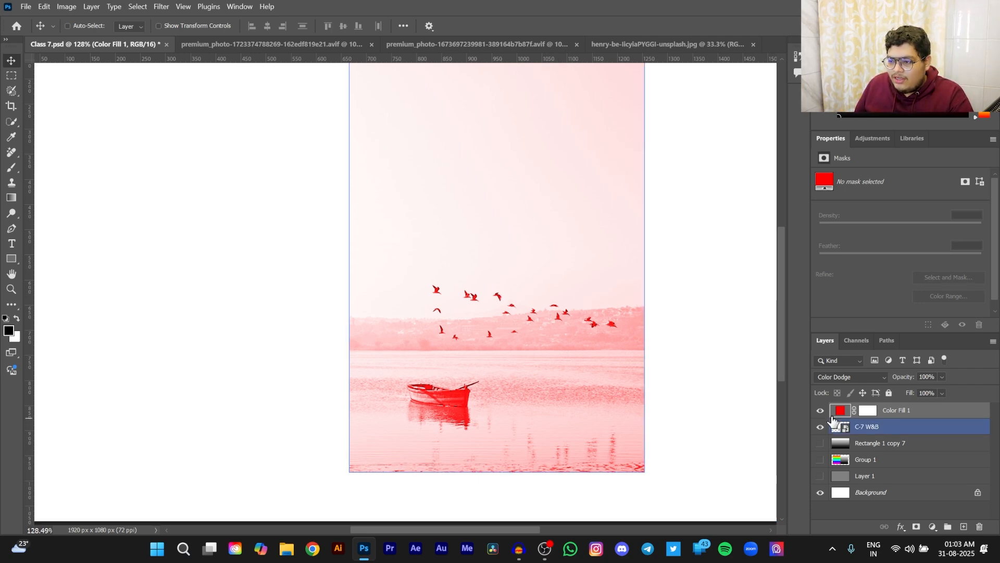
click(821, 426)
click(820, 444)
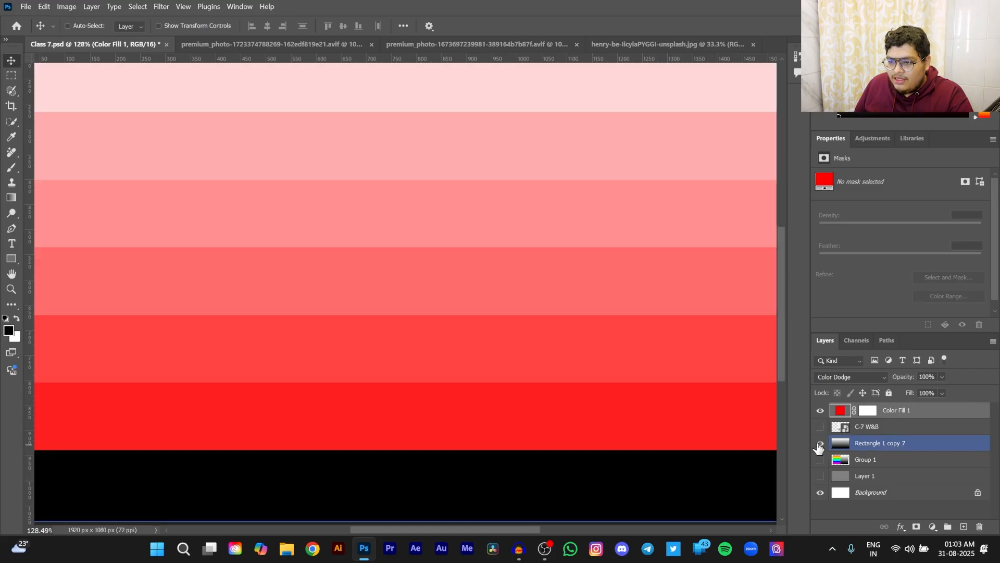
- Reset the Color Fill 1 layer's blend mode to Normal and hide the layer to examine the plain grayscale bands
click(839, 379)
click(831, 204)
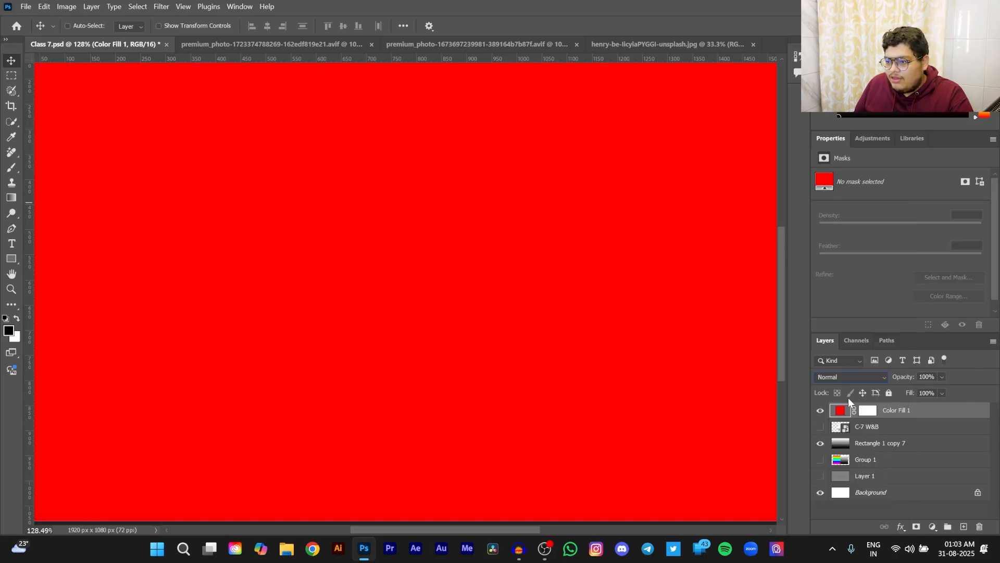
click(822, 411)
scroll(388, 423, down, 3)
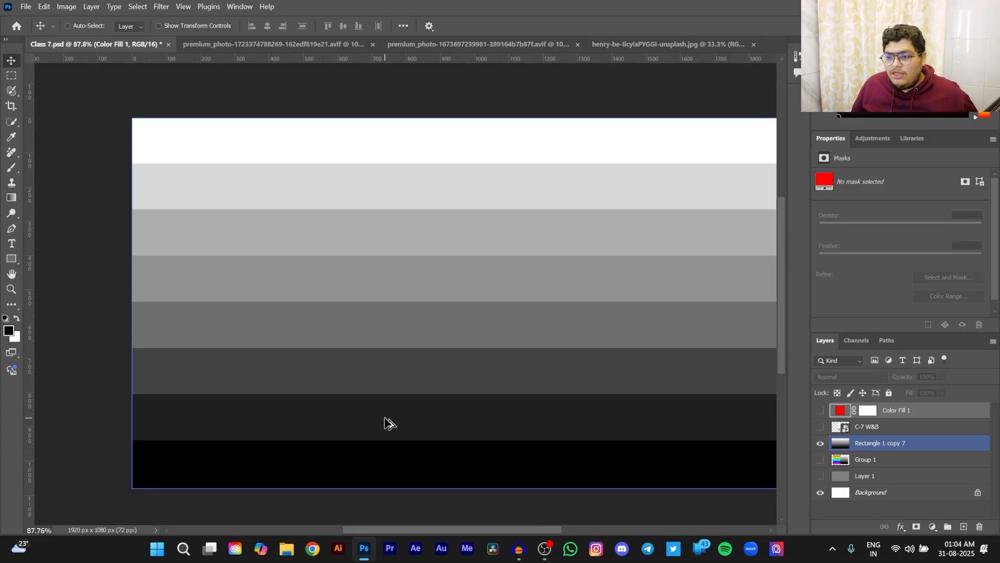
scroll(385, 419, down, 2)
scroll(379, 415, right, 2)
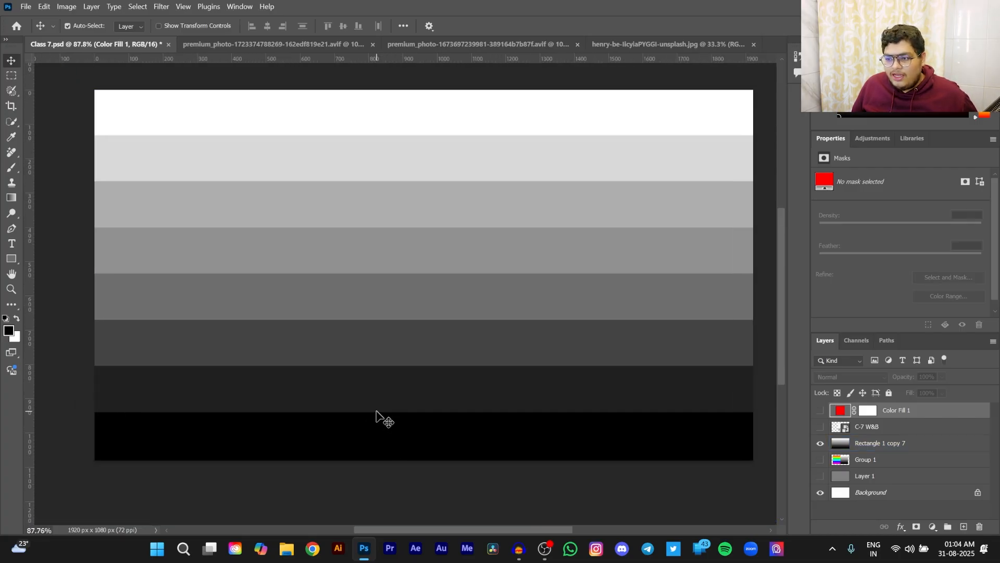
ctrl+click(378, 414)
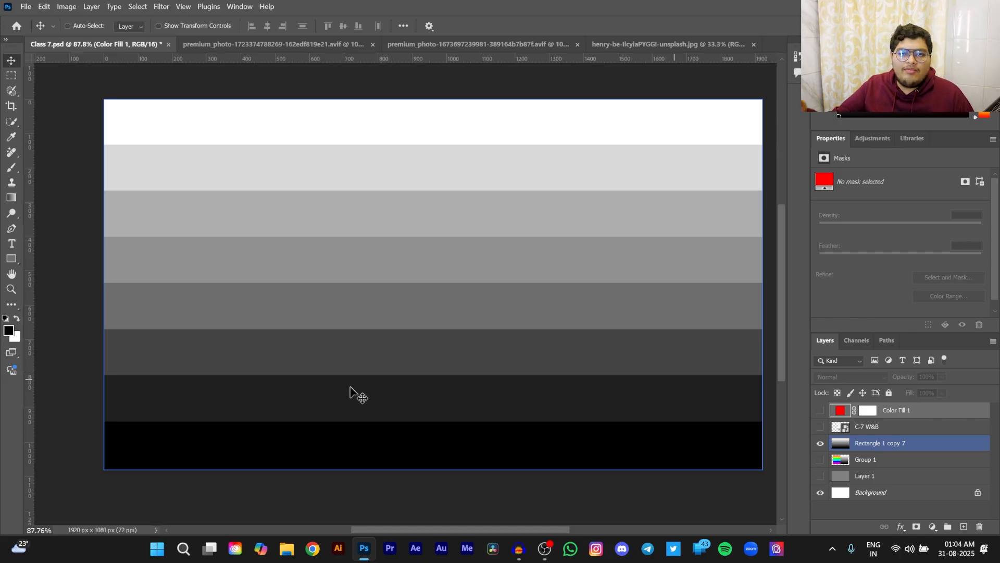
- Show the Color Fill 1 and C-7 W&B layers, and set Color Fill 1's blend mode to Linear Dodge (Add)
click(820, 410)
click(820, 427)
click(940, 411)
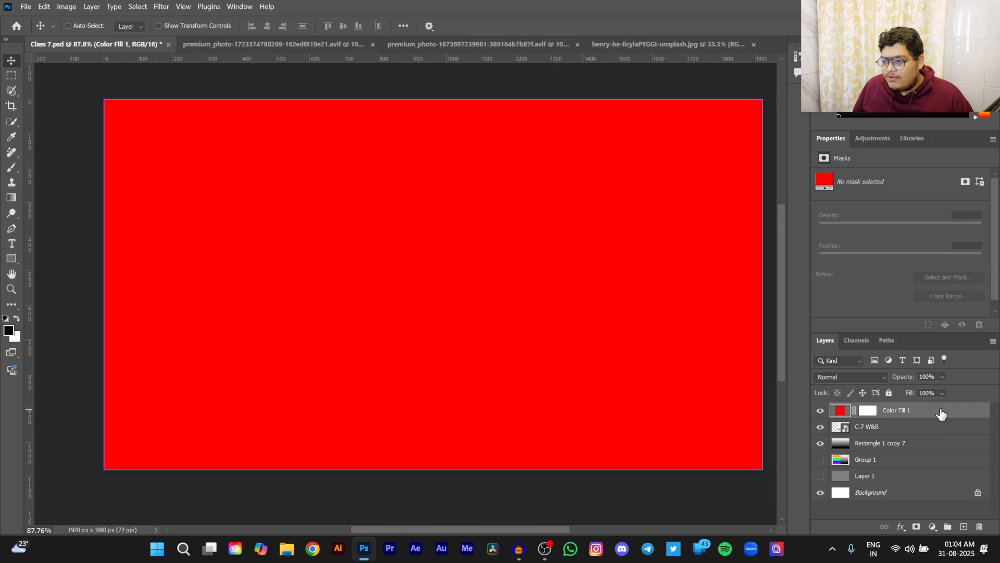
click(864, 381)
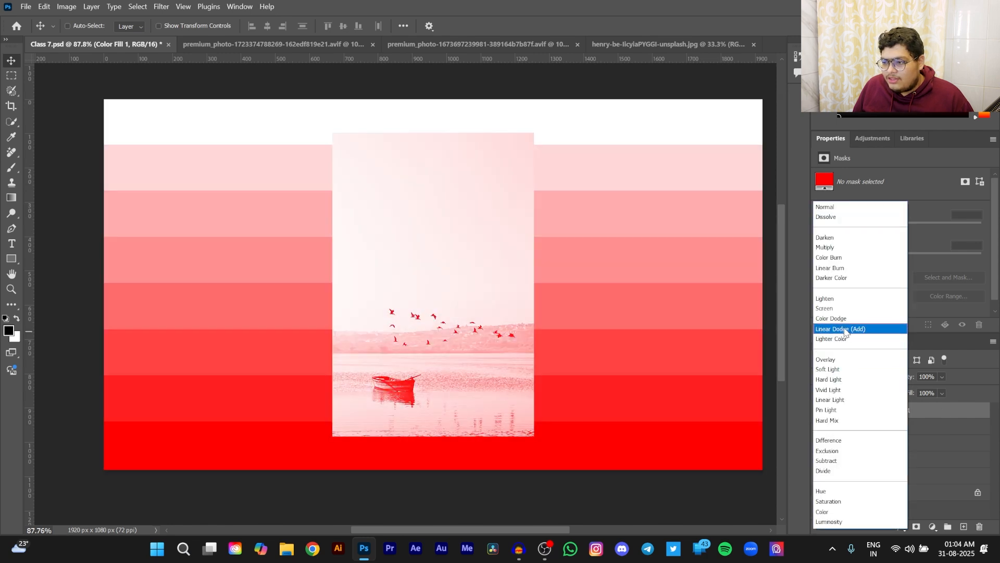
click(845, 330)
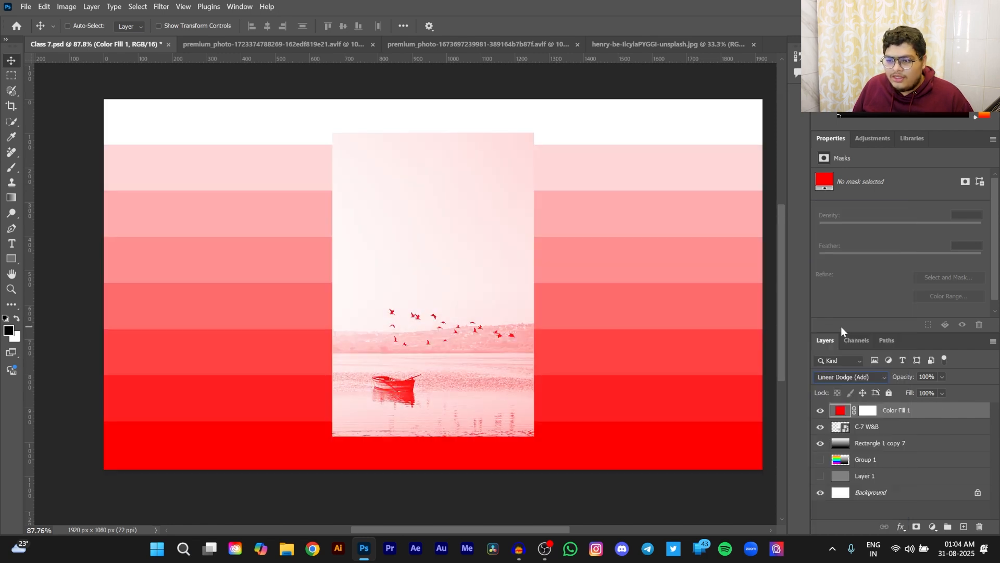
- Hide the Rectangle 1 copy 7 layer and examine the red-tinted boat and birds up close
drag(859, 410, 836, 444)
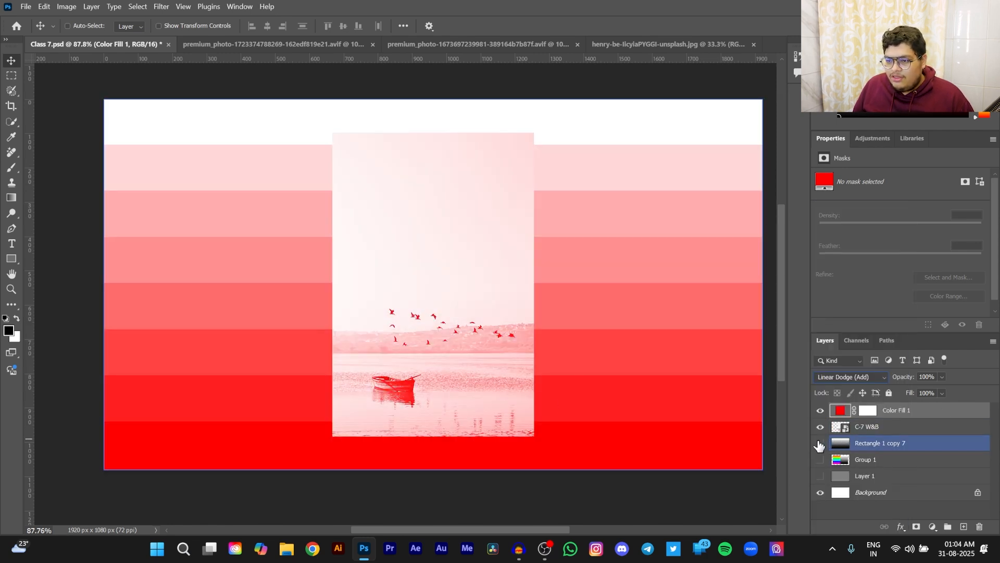
click(821, 443)
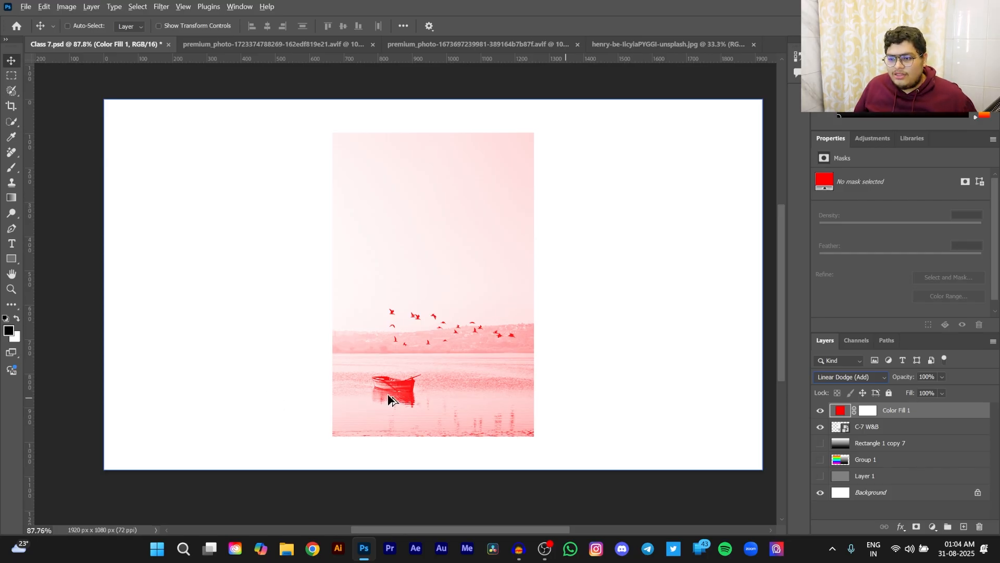
scroll(486, 409, up, 5)
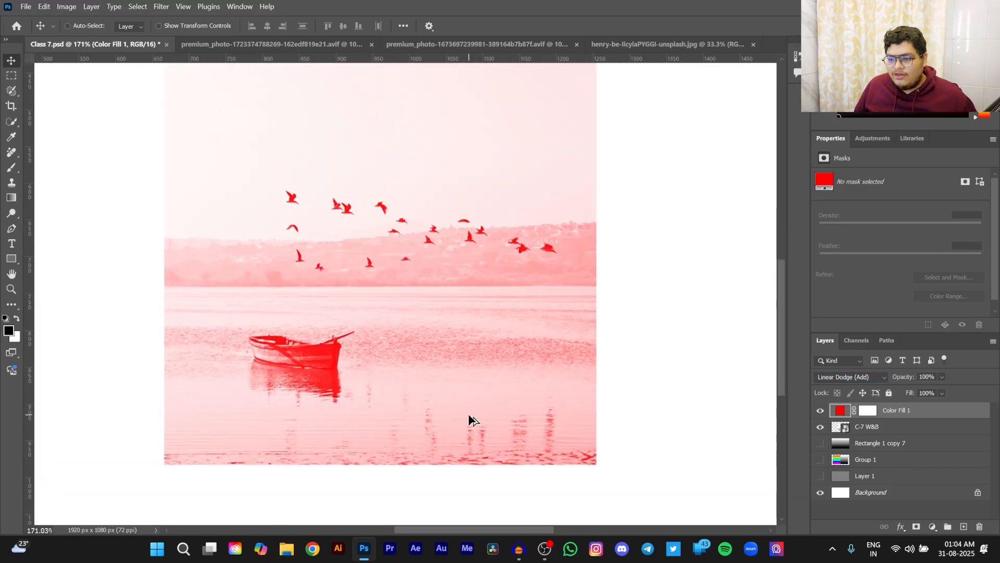
scroll(453, 415, up, 1)
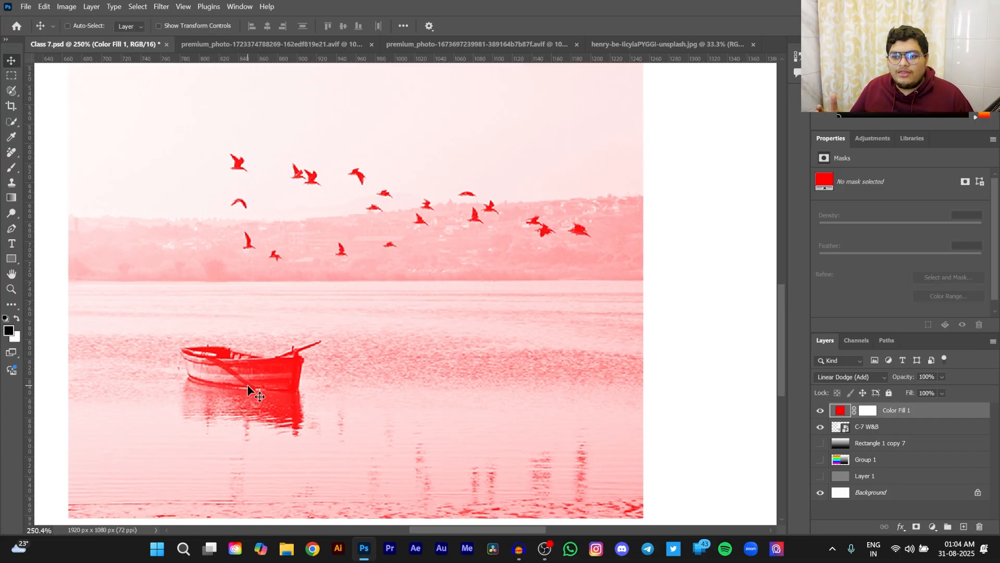
scroll(389, 383, up, 4)
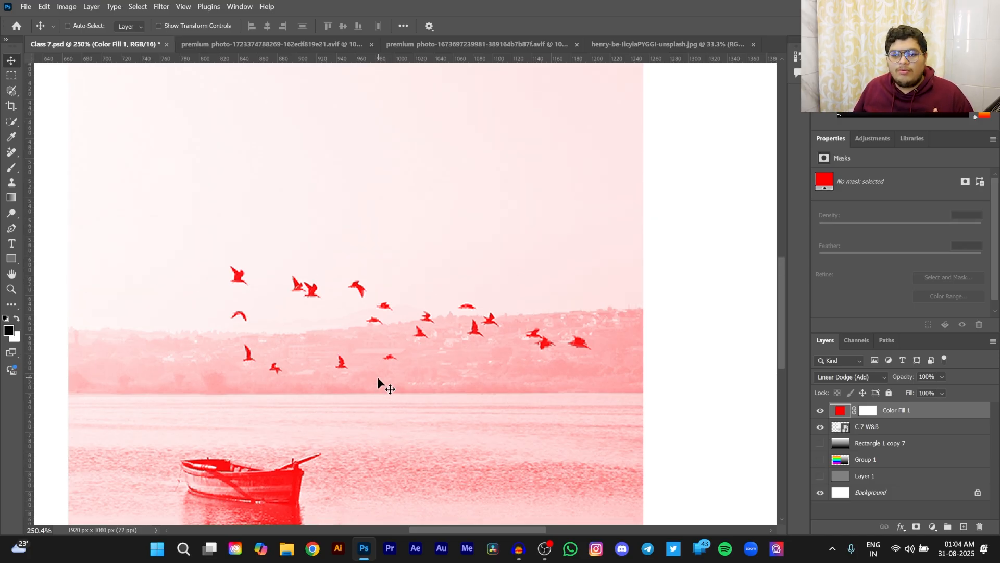
scroll(464, 359, down, 3)
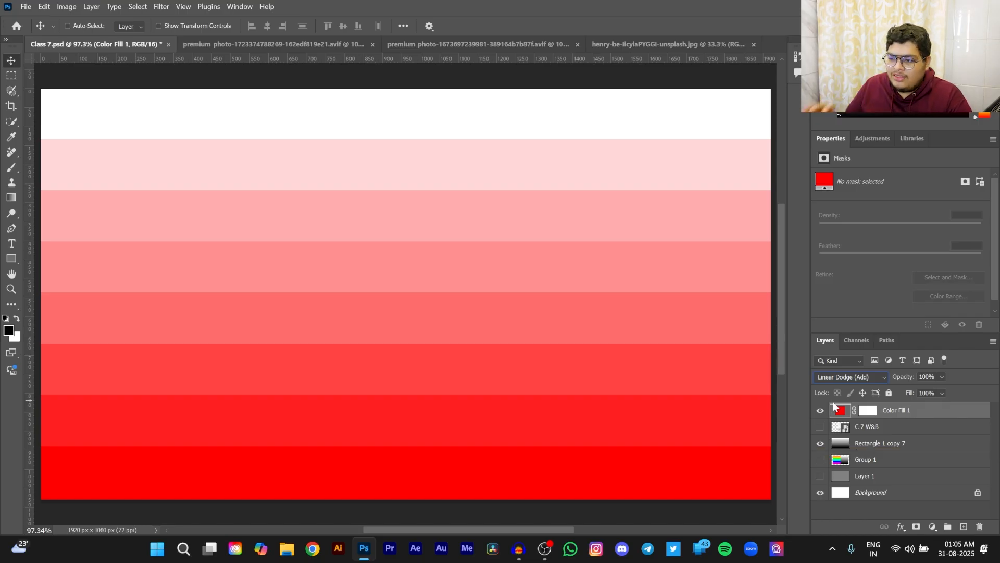
- Show the C-7 W&B photo in place of the Rectangle 1 copy 7 bands beneath the Color Fill 1 layer
click(820, 412)
click(820, 426)
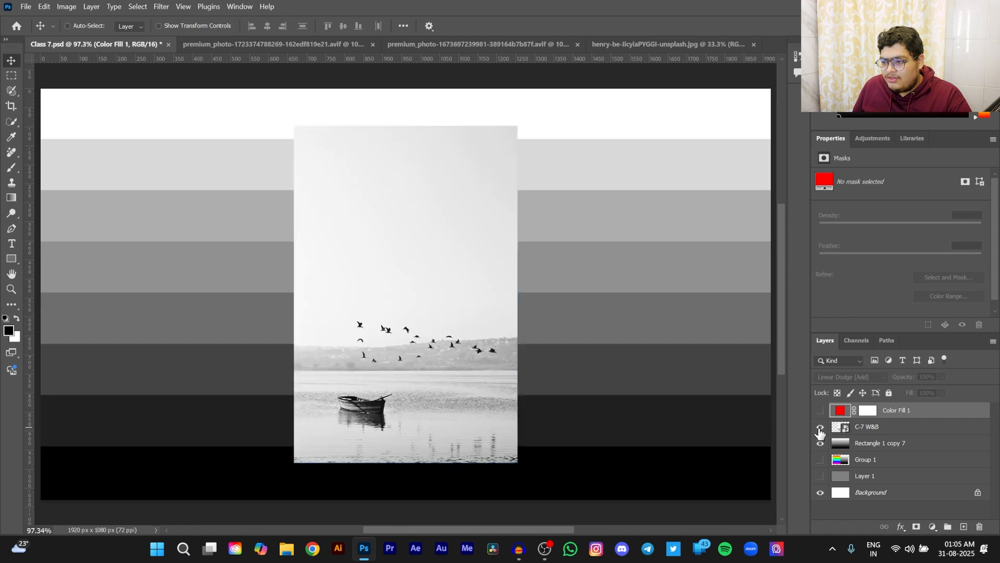
click(820, 442)
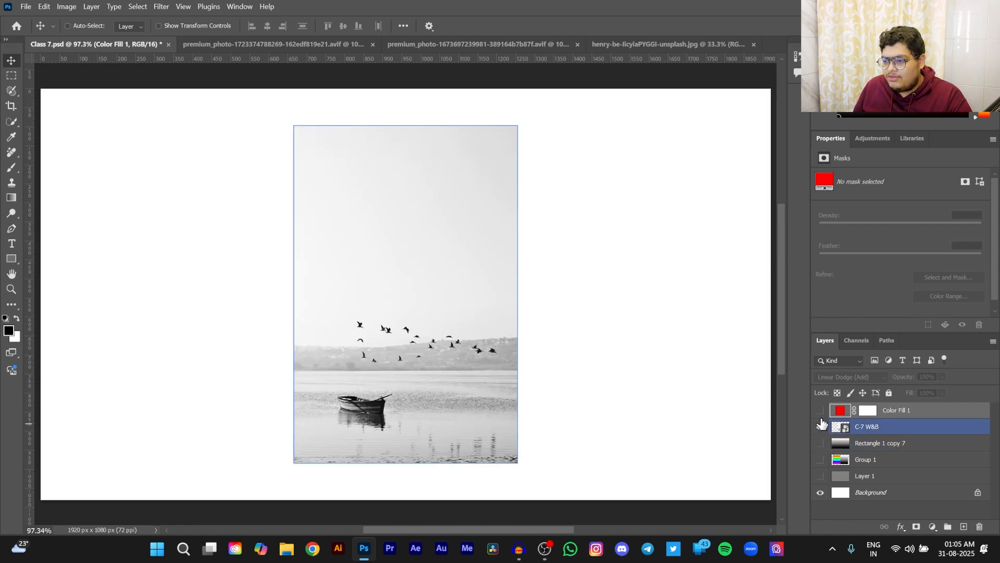
click(820, 410)
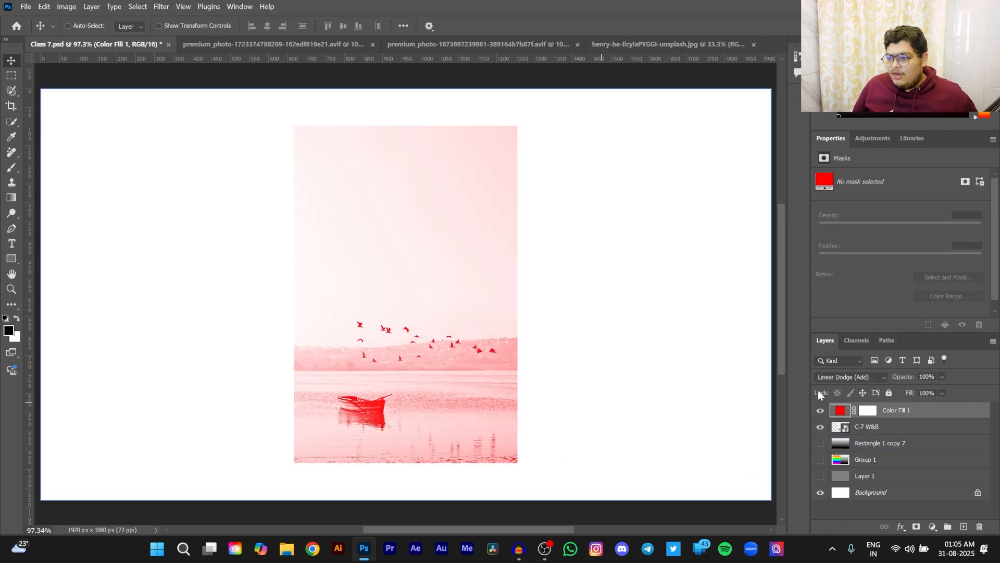
- Try the Color Dodge blend mode on the Color Fill 1 layer and inspect the boat's darkest edges up close
click(842, 377)
click(839, 318)
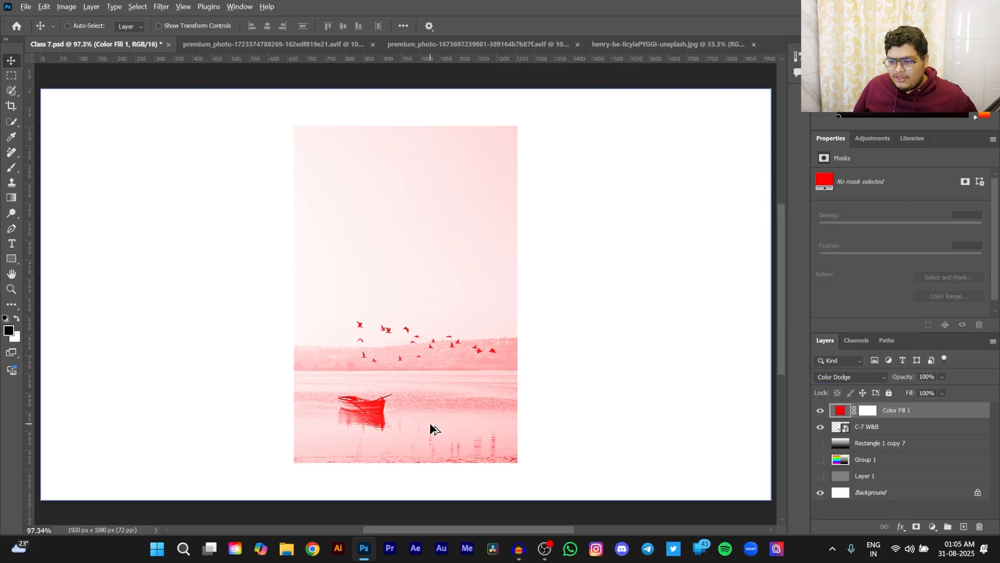
scroll(432, 424, up, 8)
scroll(355, 422, up, 1)
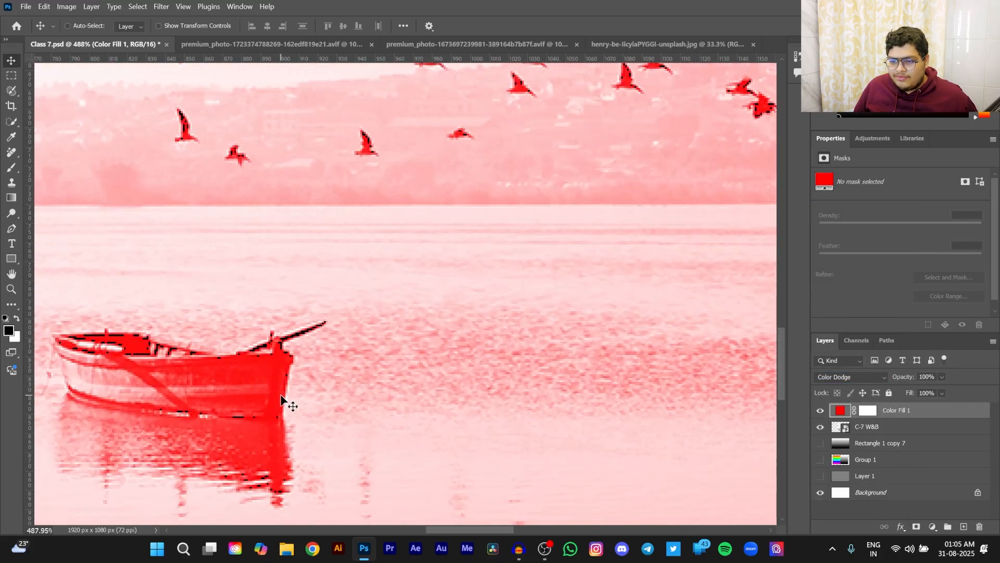
scroll(283, 396, up, 4)
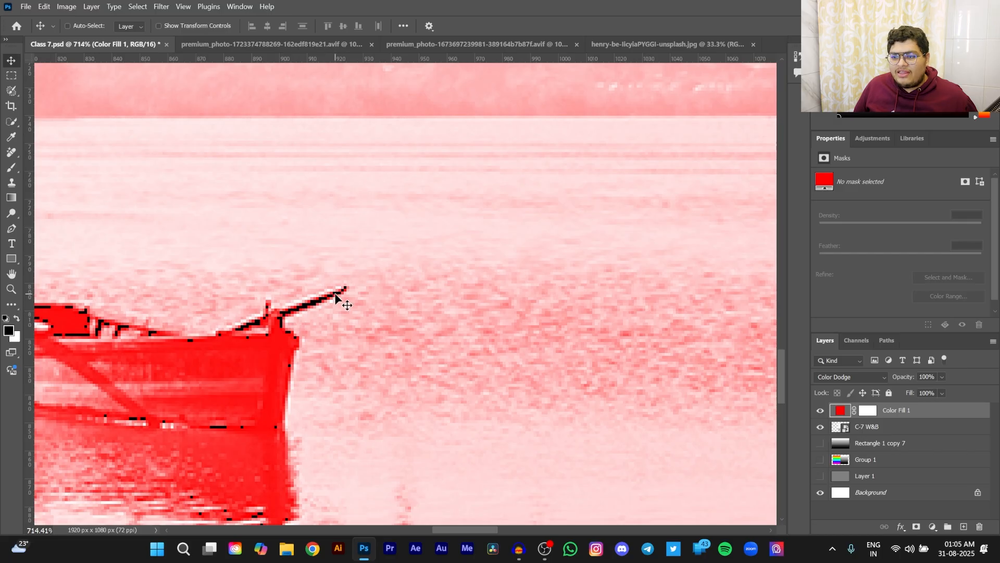
- Set the Color Fill 1 layer's blend mode back to Linear Dodge (Add) and compare the effect on the boat photo
click(842, 375)
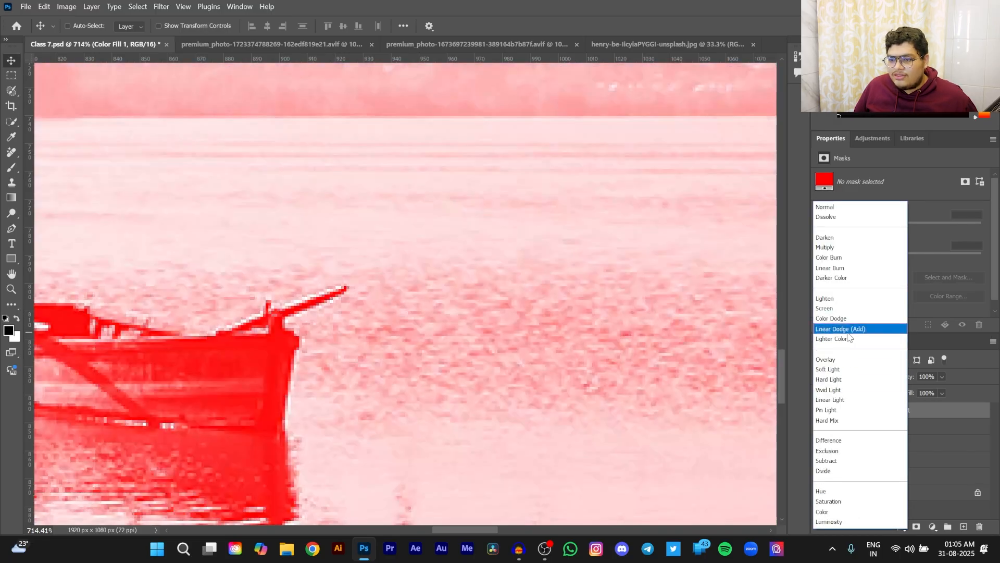
click(848, 332)
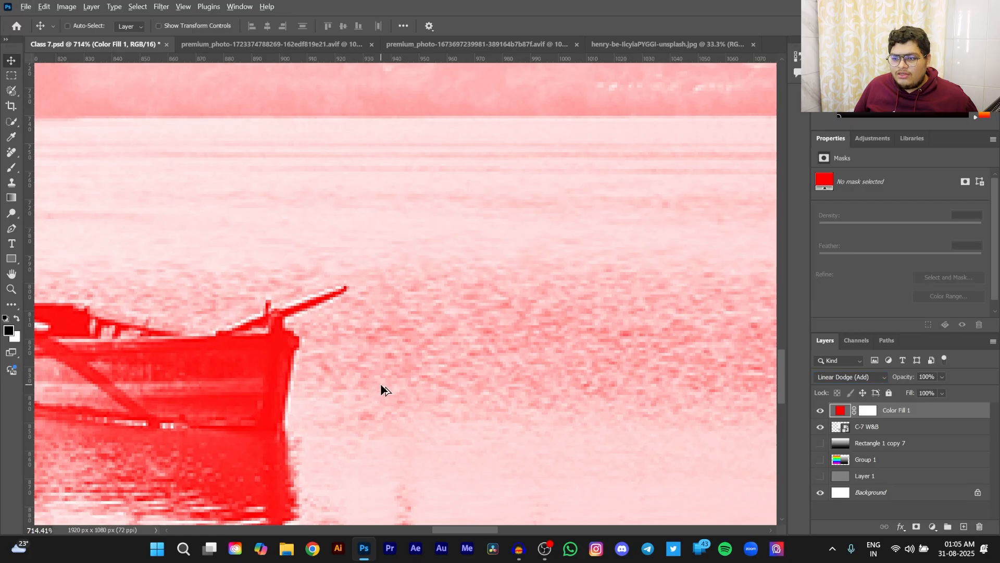
scroll(381, 384, down, 6)
scroll(382, 384, down, 2)
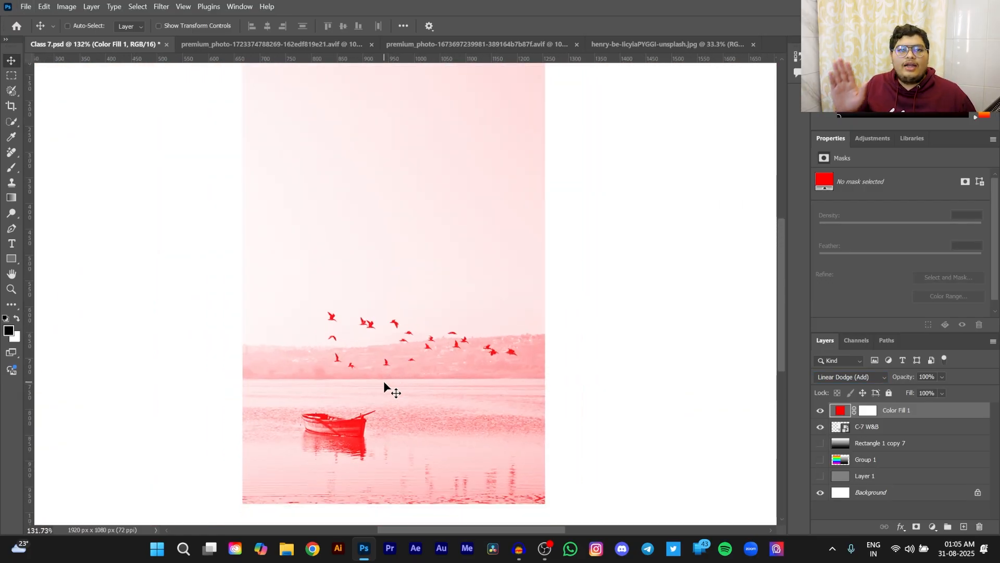
- Set the Color Fill 1 layer's blend mode to Lighter Color and show the Rectangle 1 copy 7 bands instead of the C-7 W&B photo
key(shift+plus)
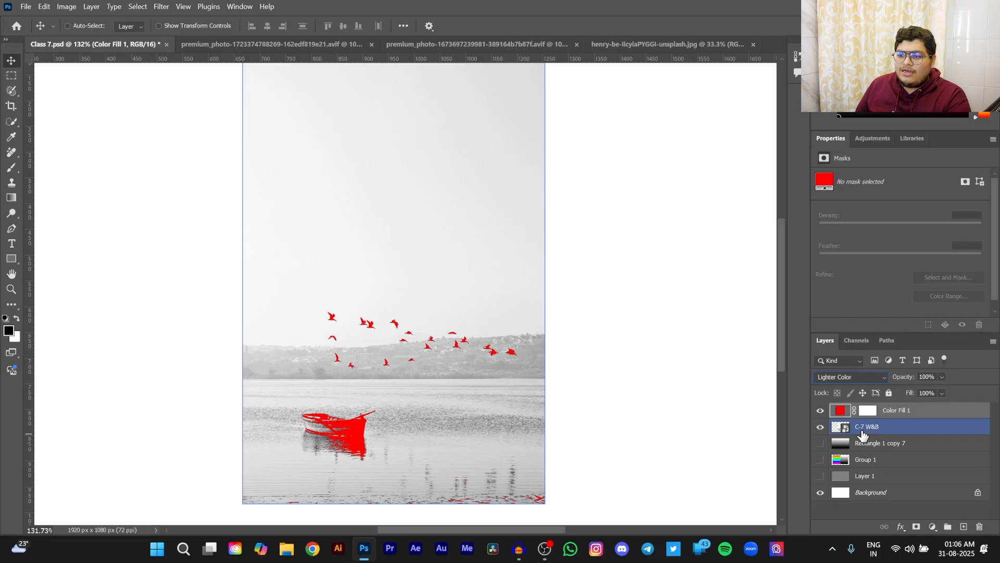
click(821, 427)
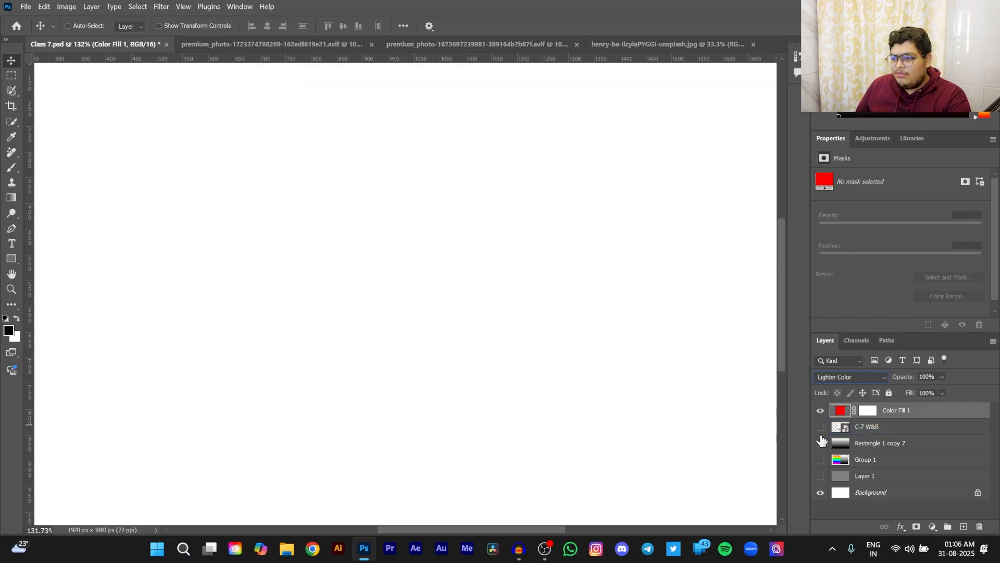
click(820, 443)
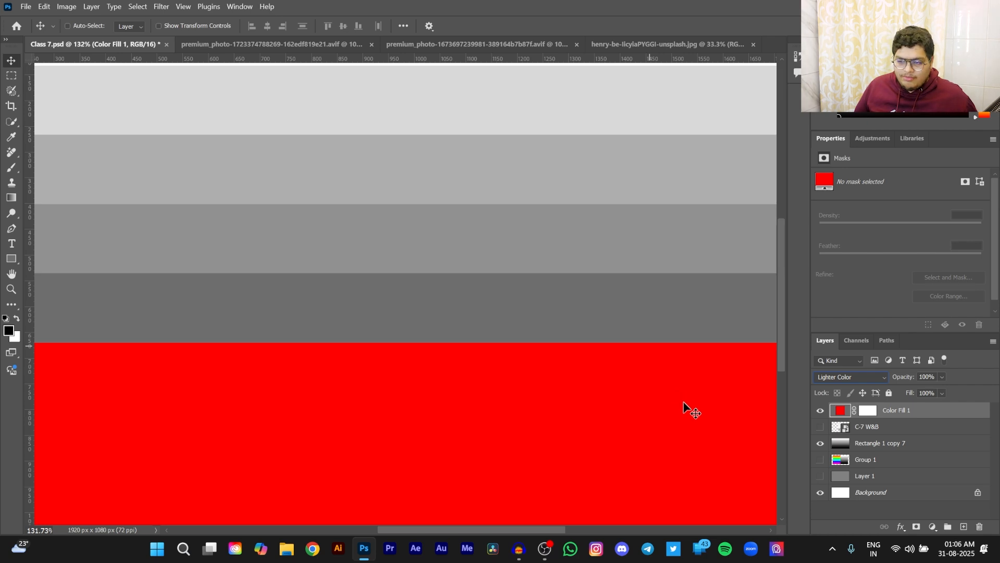
scroll(749, 452, down, 3)
scroll(749, 452, down, 5)
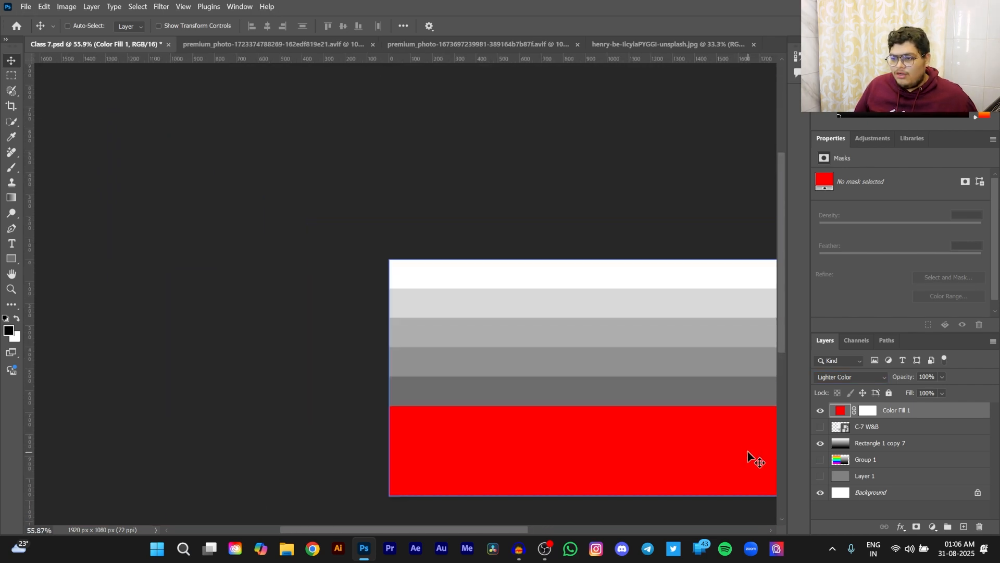
scroll(745, 449, right, 5)
scroll(676, 447, up, 3)
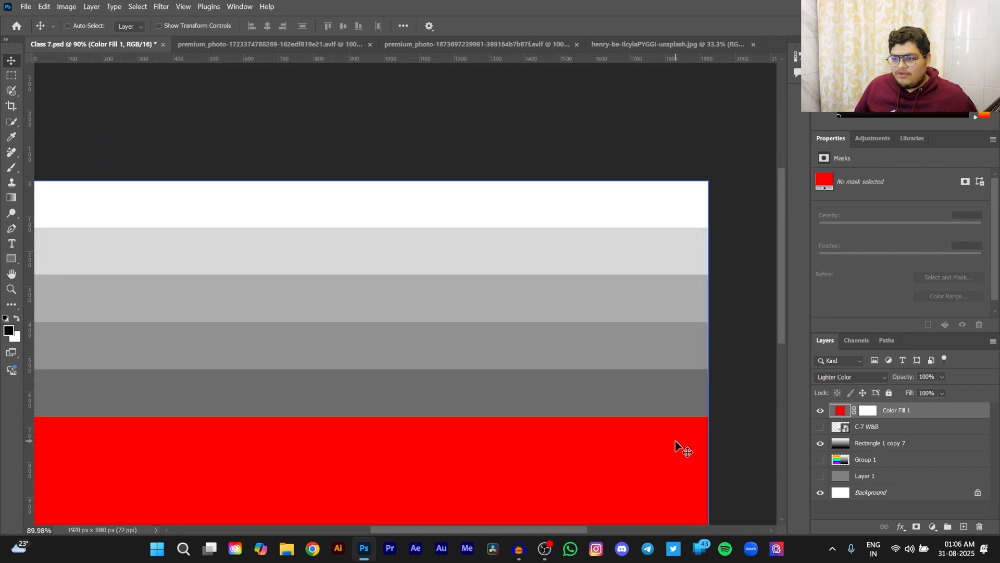
scroll(676, 447, down, 1)
scroll(677, 447, down, 2)
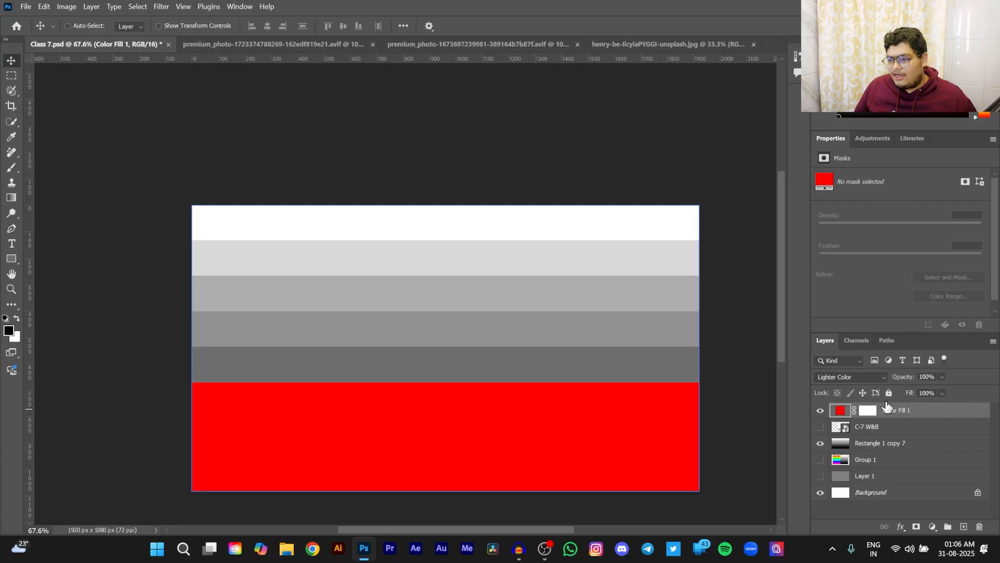
click(855, 376)
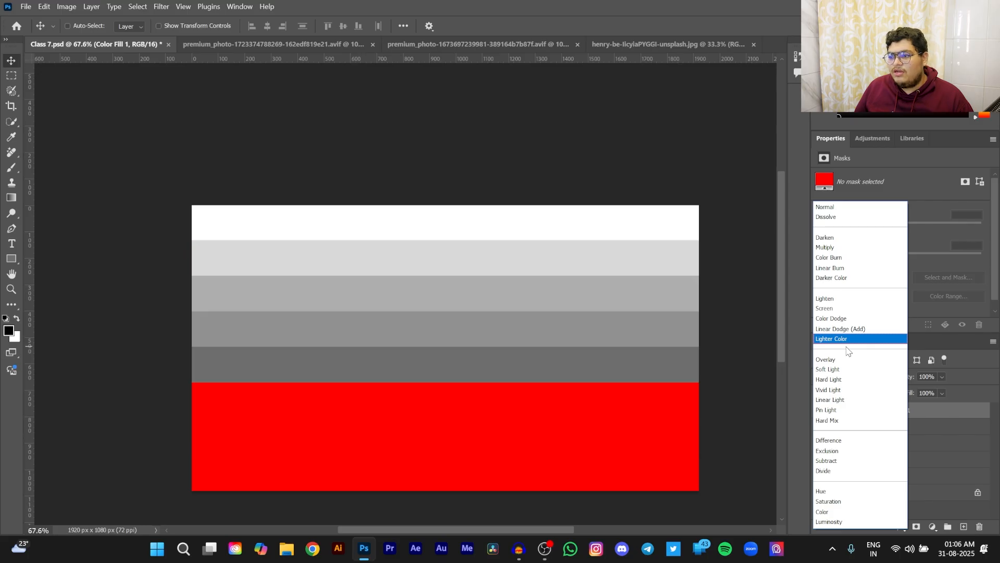
click(842, 343)
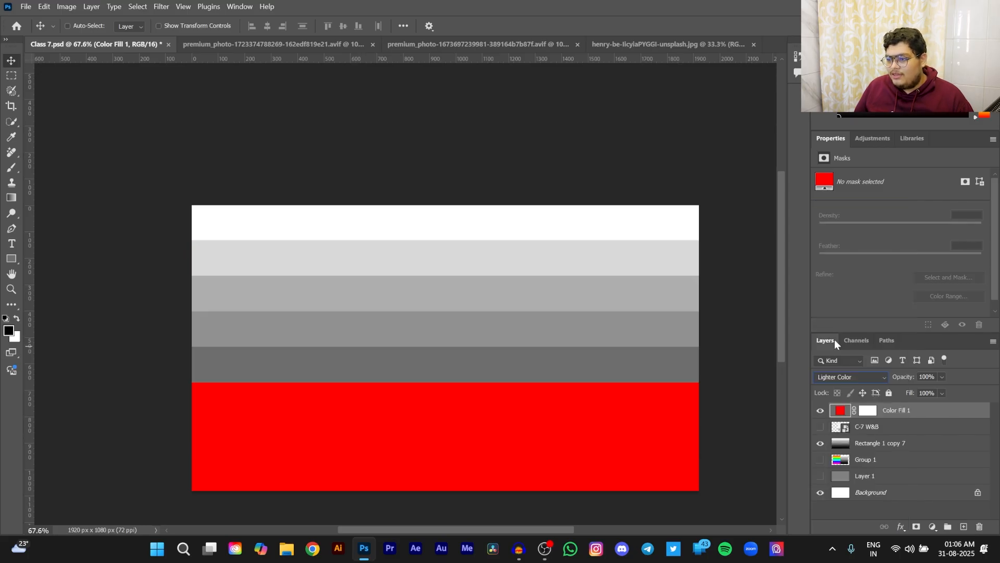
- Change the Color Fill 1 layer's colour to dark red 950000 after trying a green hue
double_click(839, 412)
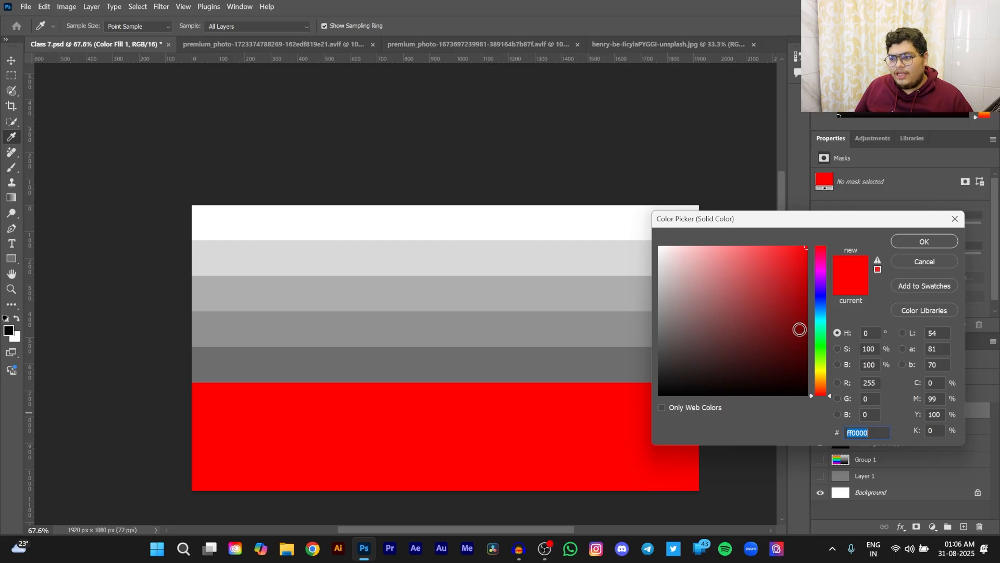
click(811, 332)
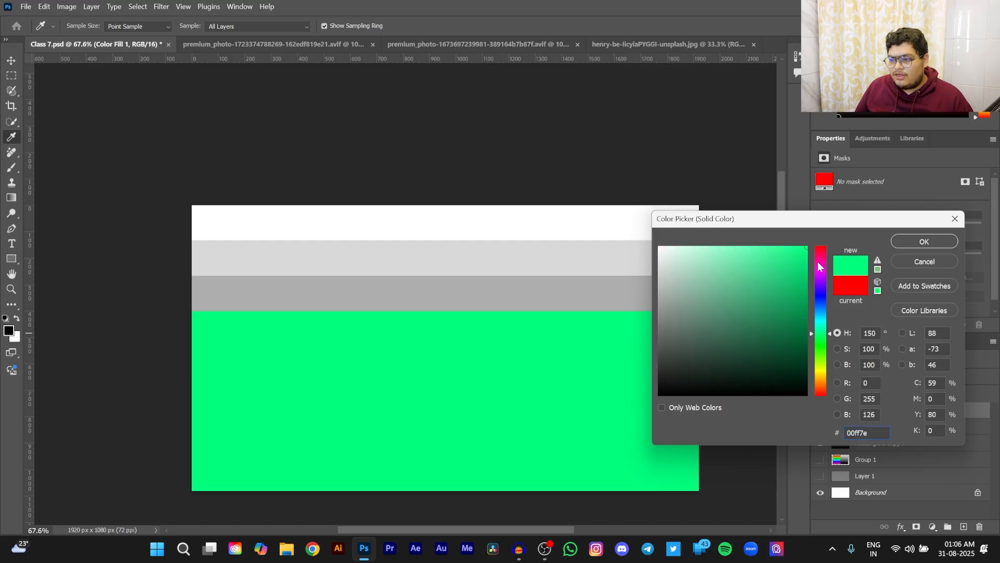
drag(818, 266, 830, 195)
mouse_move(801, 305)
mouse_down()
mouse_move(808, 335)
mouse_move(818, 309)
mouse_up()
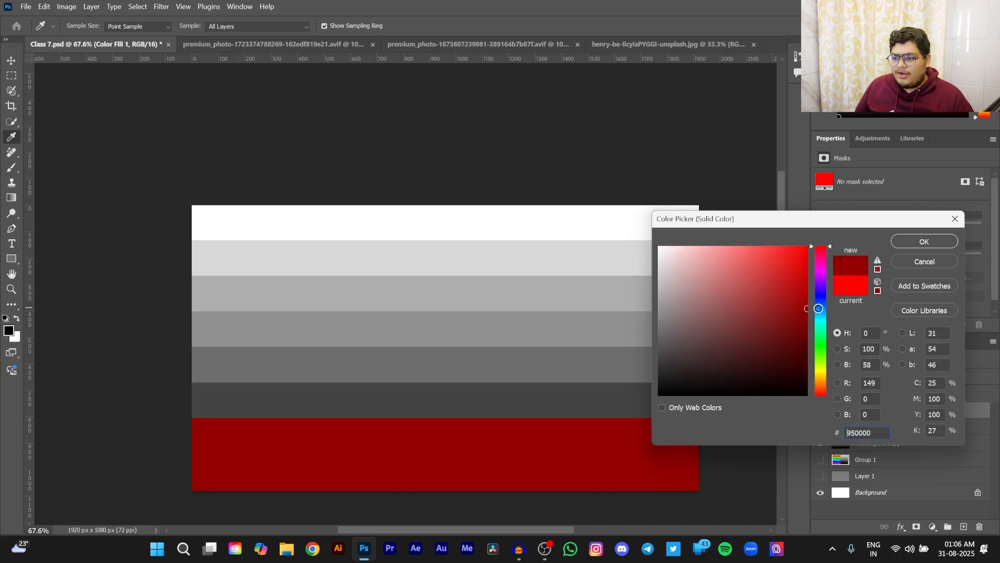
click(924, 243)
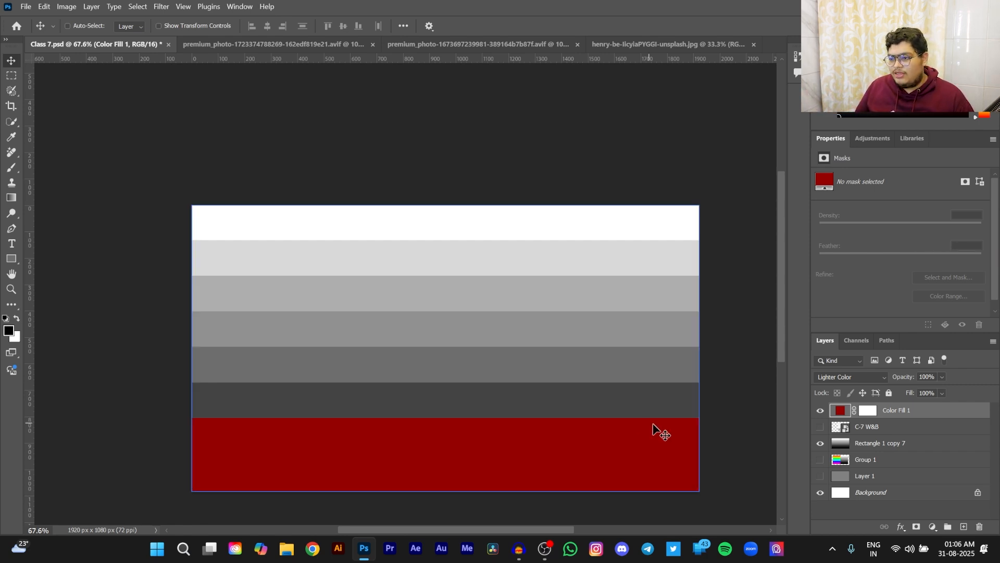
- Switch the Color Fill 1 layer to Darker Color and back to Lighter Color to compare both on the grayscale bands
click(845, 377)
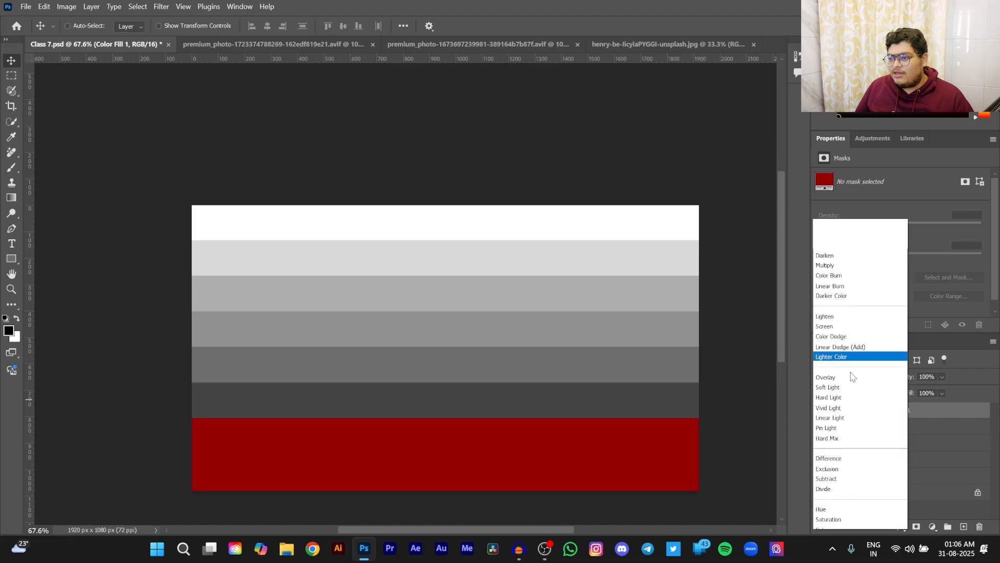
click(838, 277)
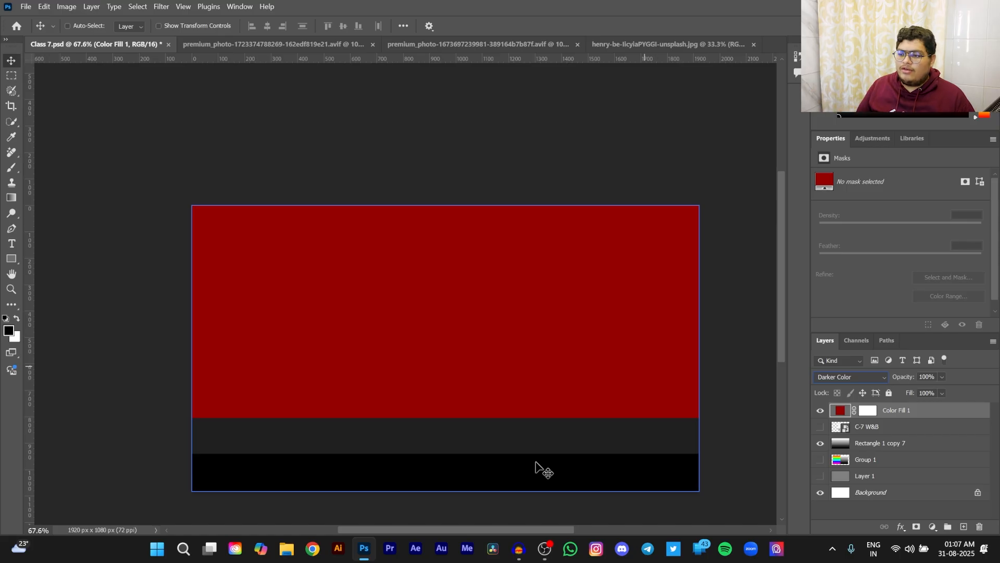
click(826, 377)
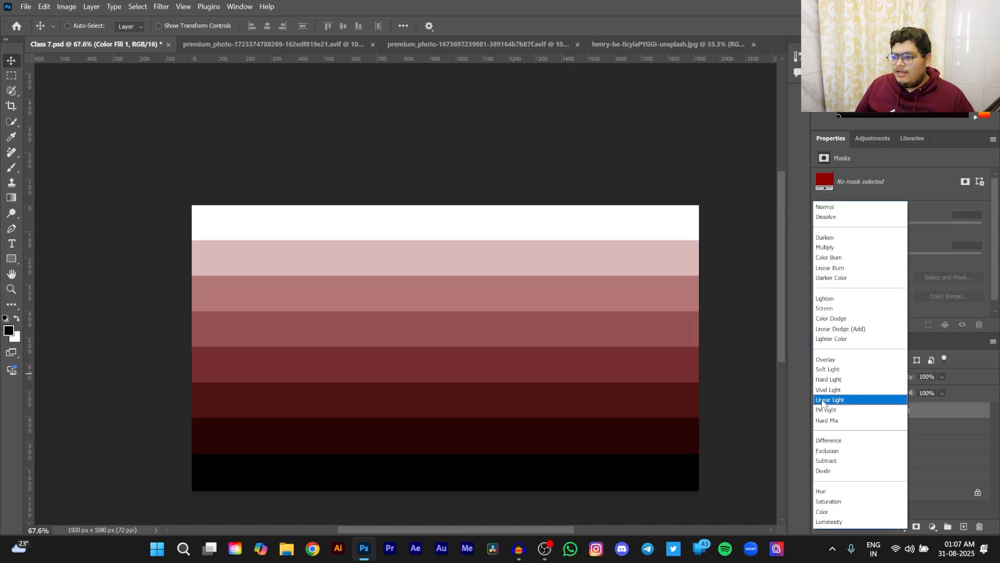
click(834, 339)
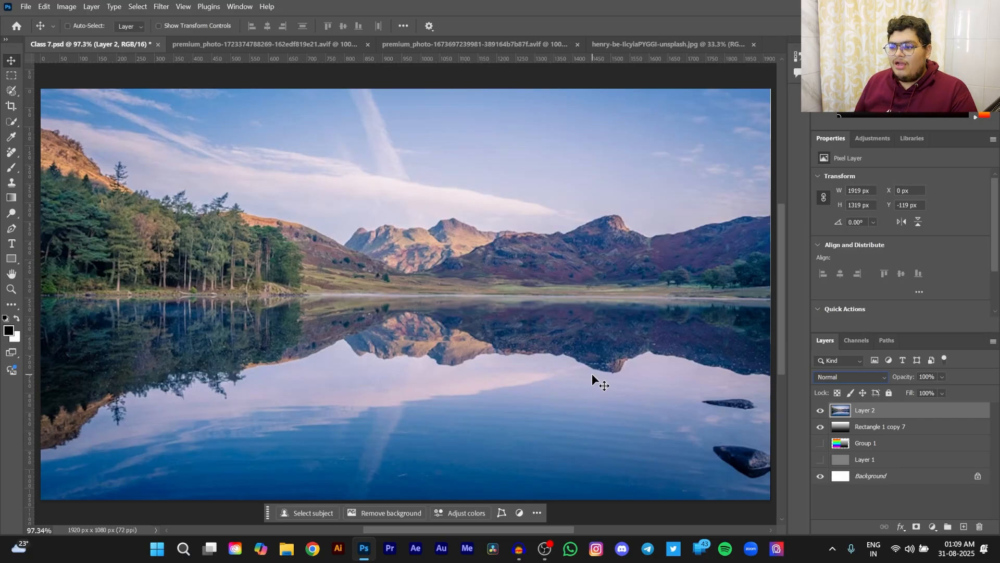
- Set the blend mode of Layer 2, the lake landscape, to Overlay and inspect it over the grayscale bands up close
drag(592, 373, 604, 374)
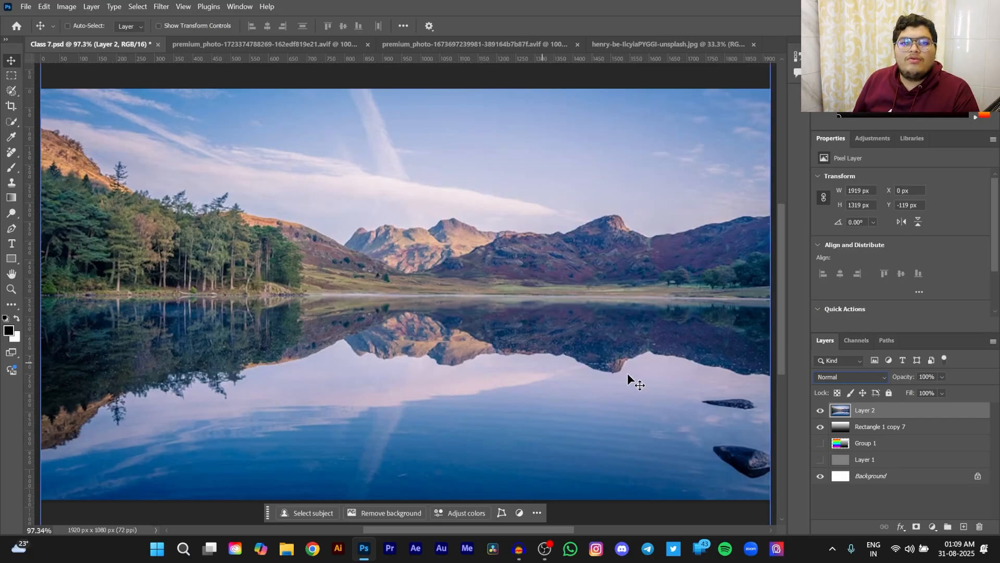
click(867, 377)
click(855, 361)
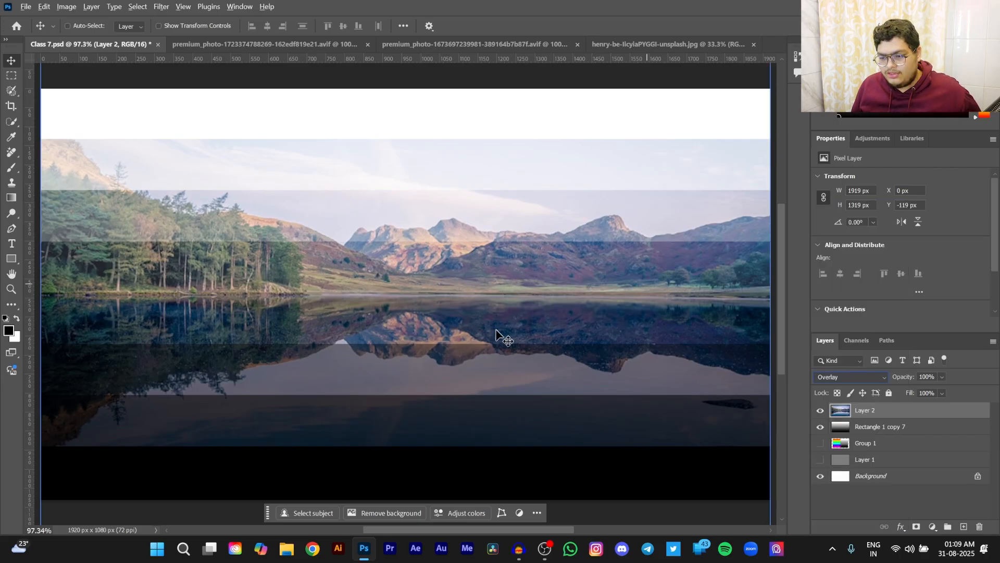
scroll(557, 411, down, 2)
scroll(558, 412, up, 1)
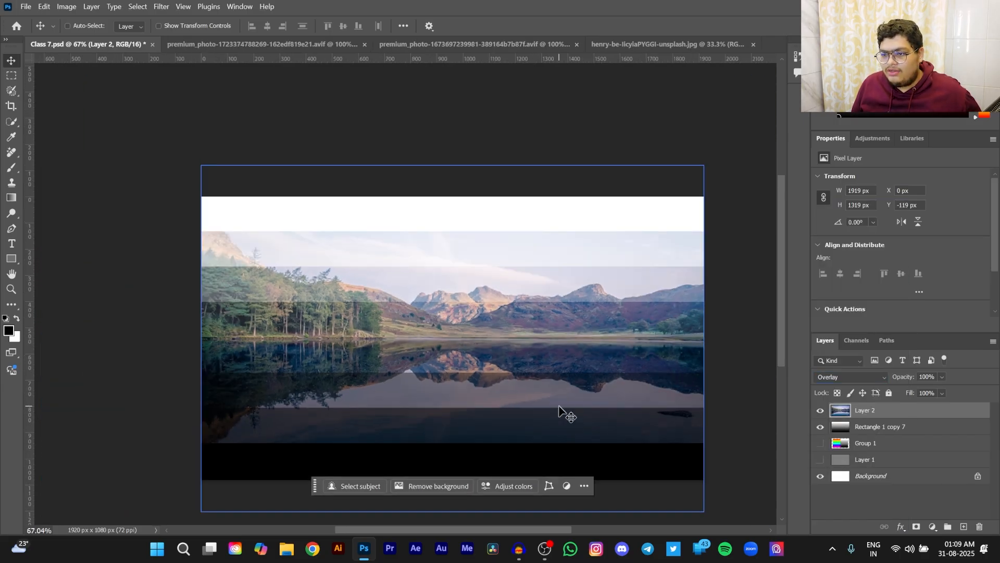
scroll(561, 411, up, 1)
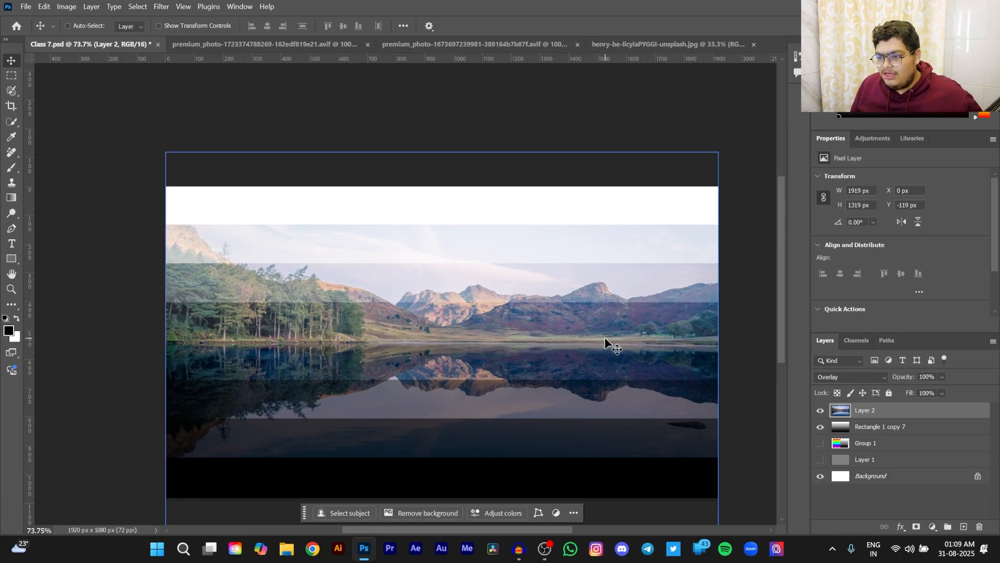
scroll(637, 368, up, 5)
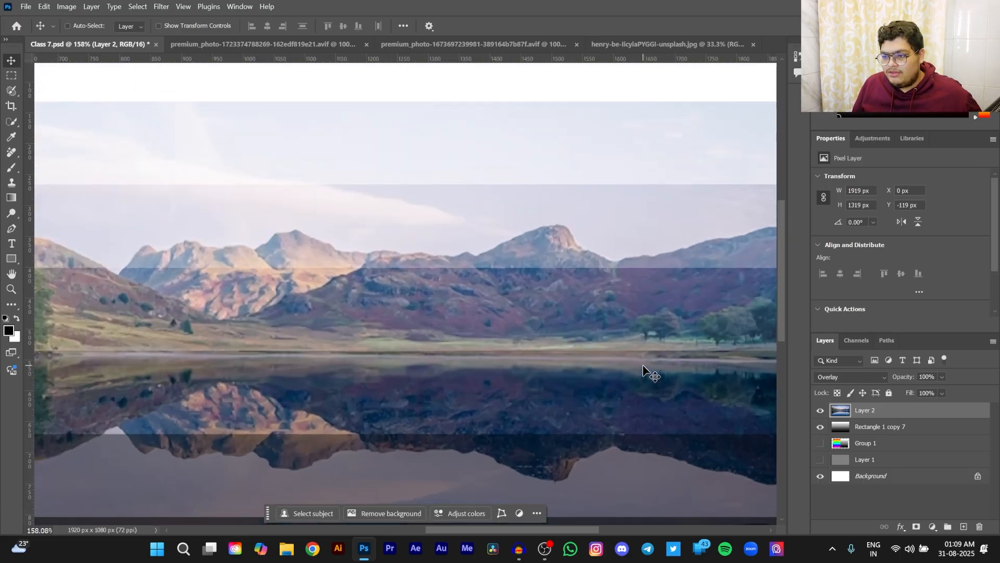
scroll(630, 376, up, 2)
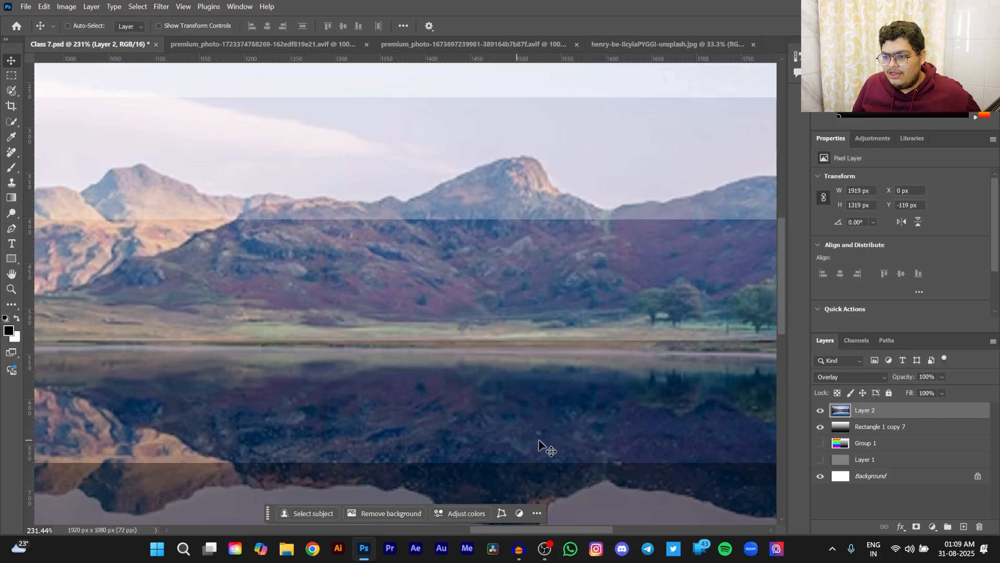
- Alternate Layer 2's blend mode between Normal and Overlay to compare the mountain area, ending on Overlay
click(852, 377)
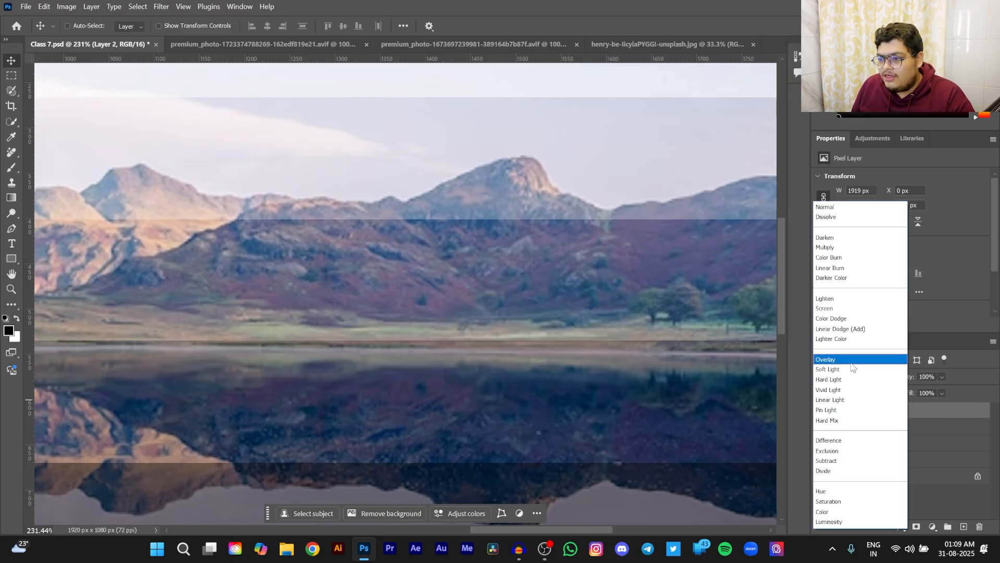
click(833, 201)
key(ctrl+z)
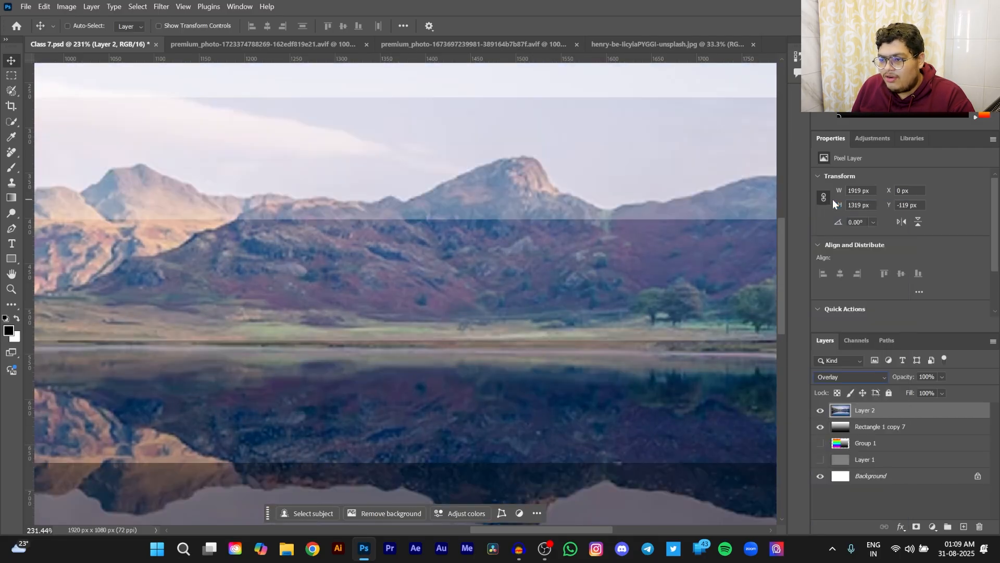
click(852, 377)
click(864, 207)
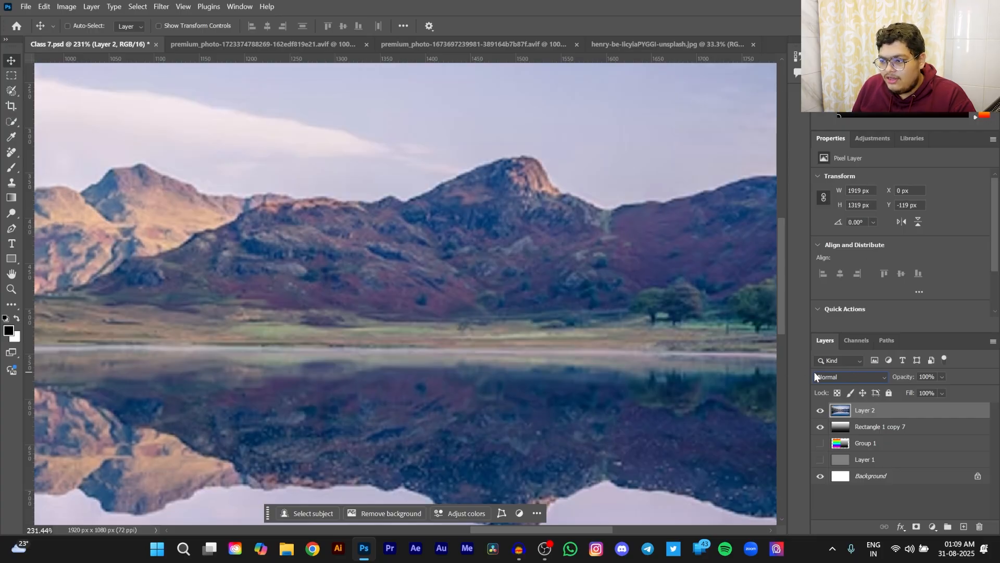
click(836, 372)
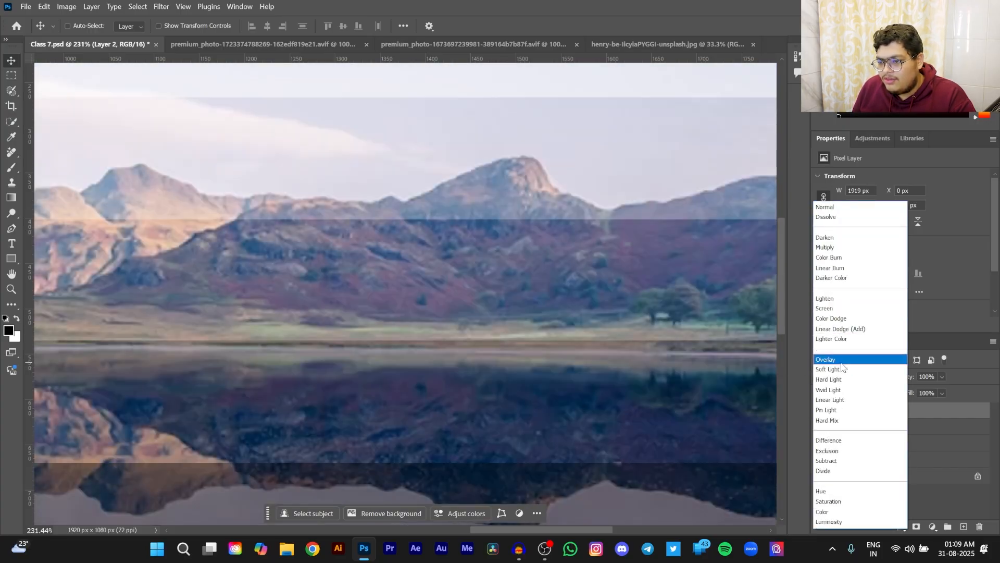
click(841, 363)
click(847, 374)
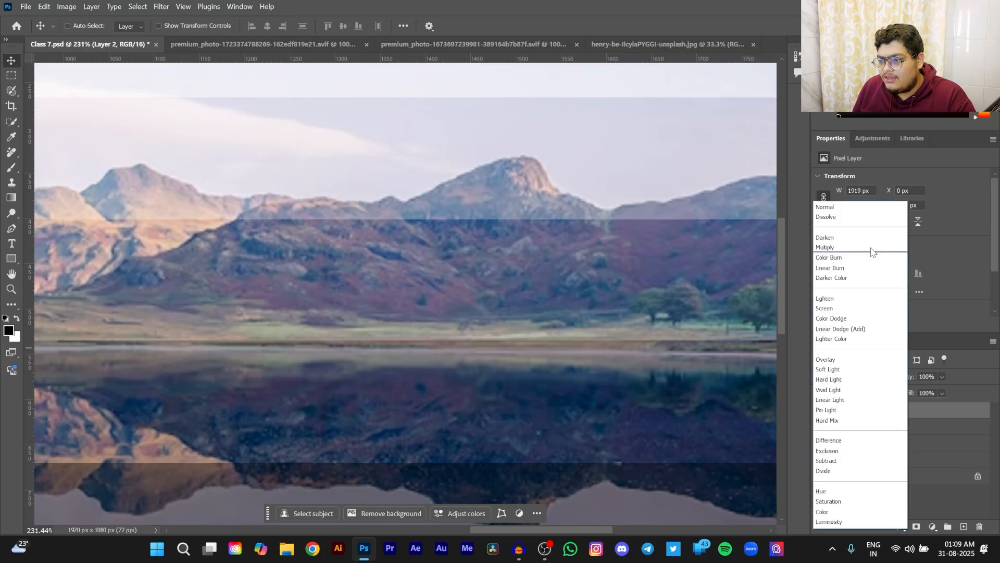
click(834, 207)
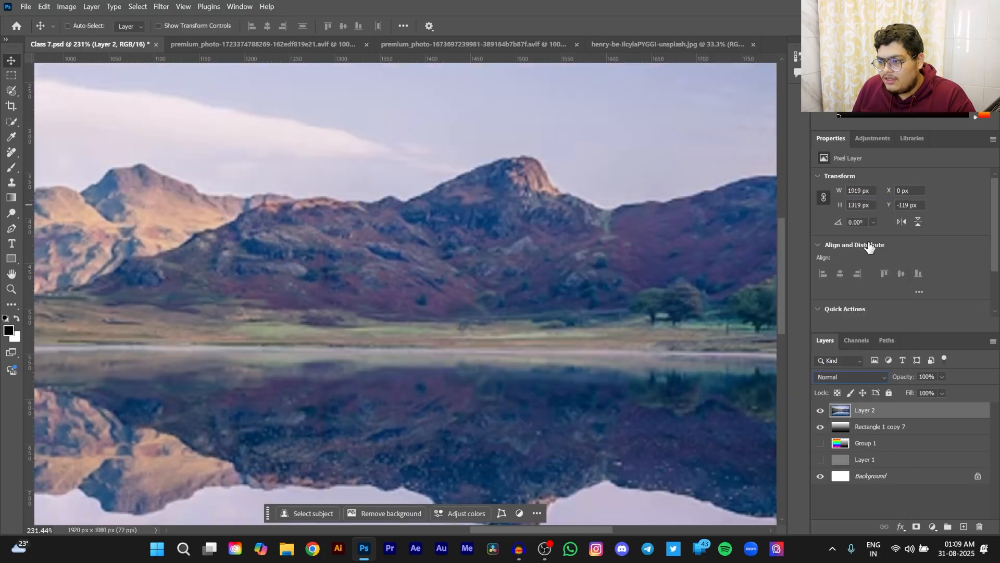
click(861, 381)
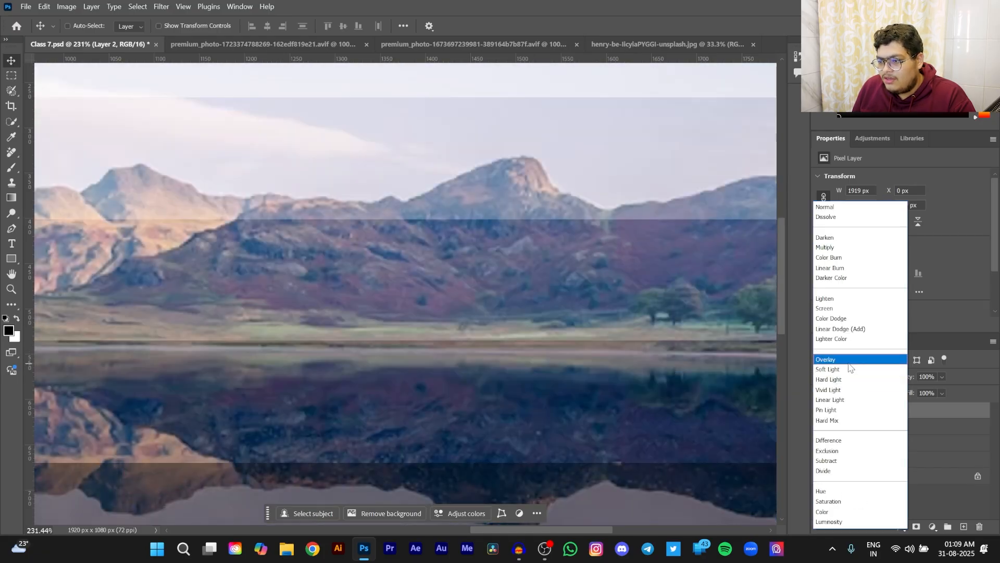
click(848, 360)
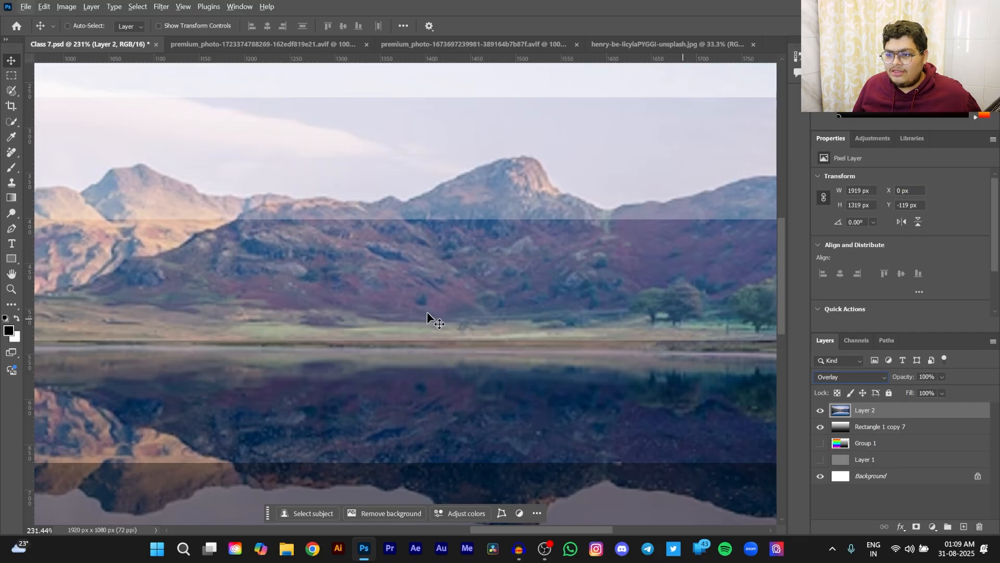
- Hide the Rectangle 1 copy 7 bands and set Layer 2's blend mode back to Normal
scroll(621, 361, down, 6)
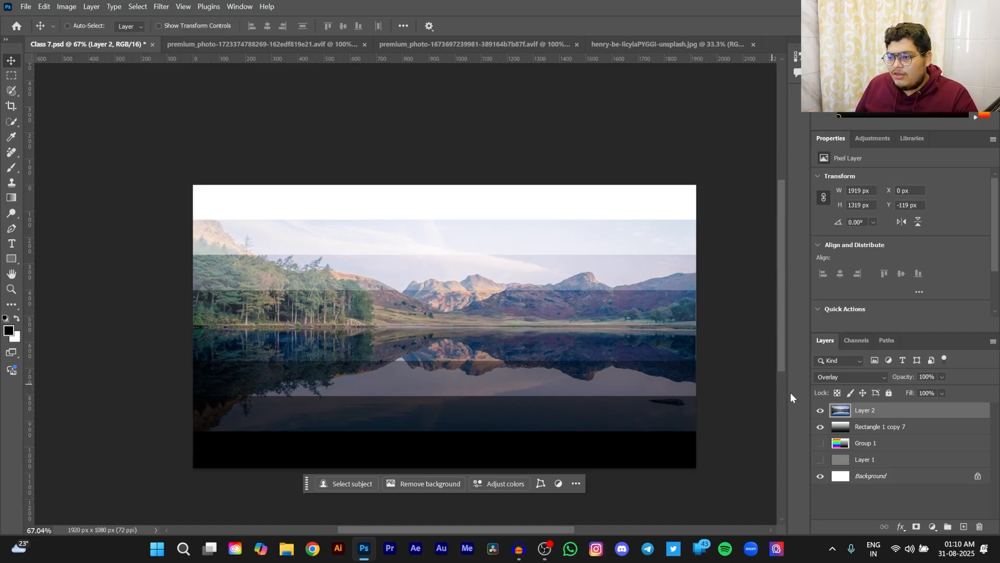
click(820, 428)
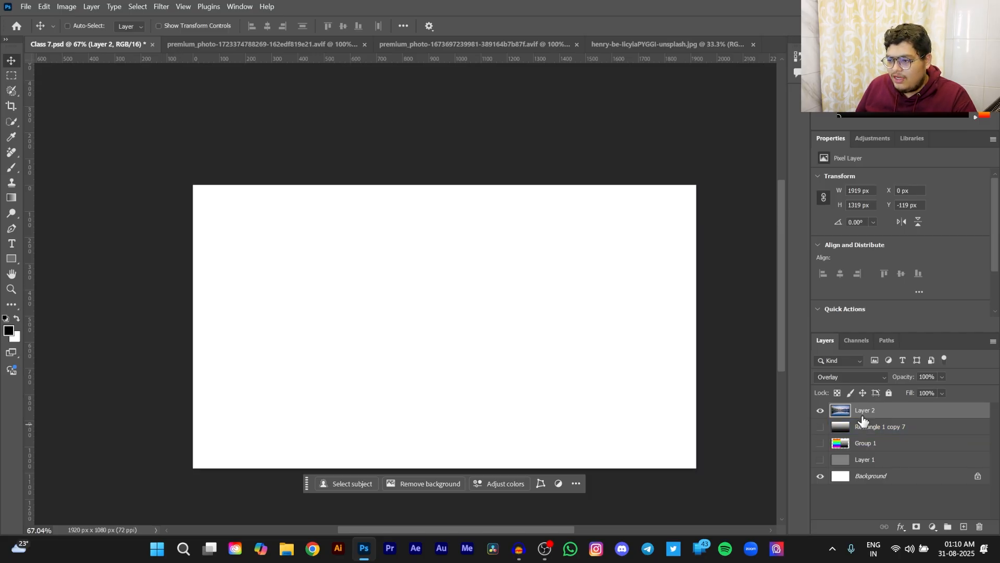
click(852, 377)
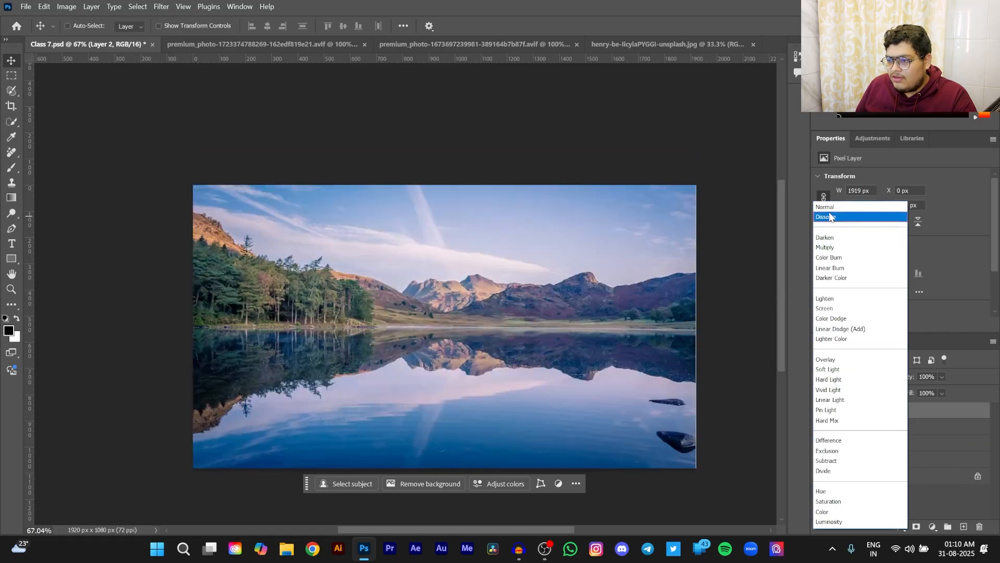
click(827, 207)
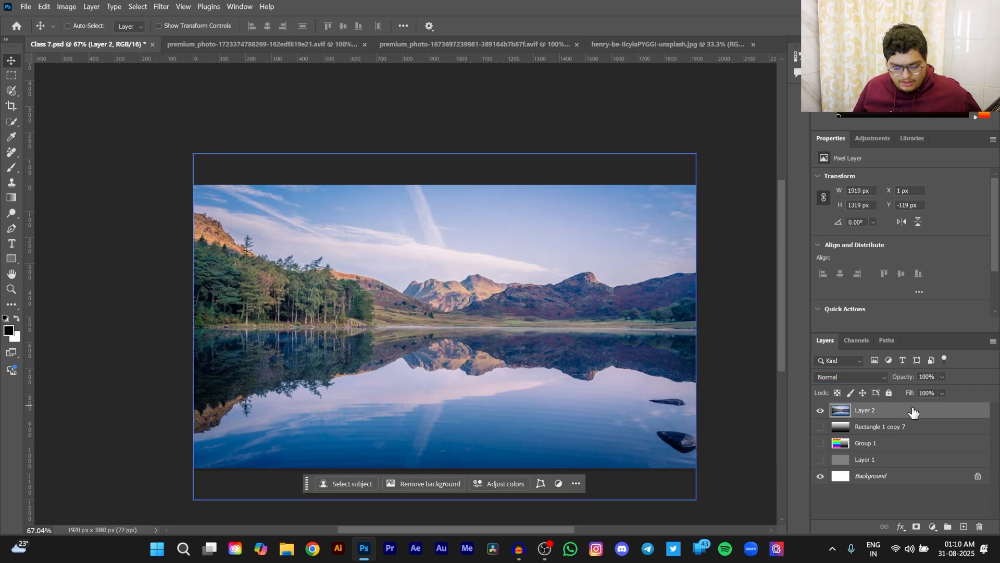
- Duplicate Layer 2 and set the duplicate's blend mode to Overlay
key(ctrl+j)
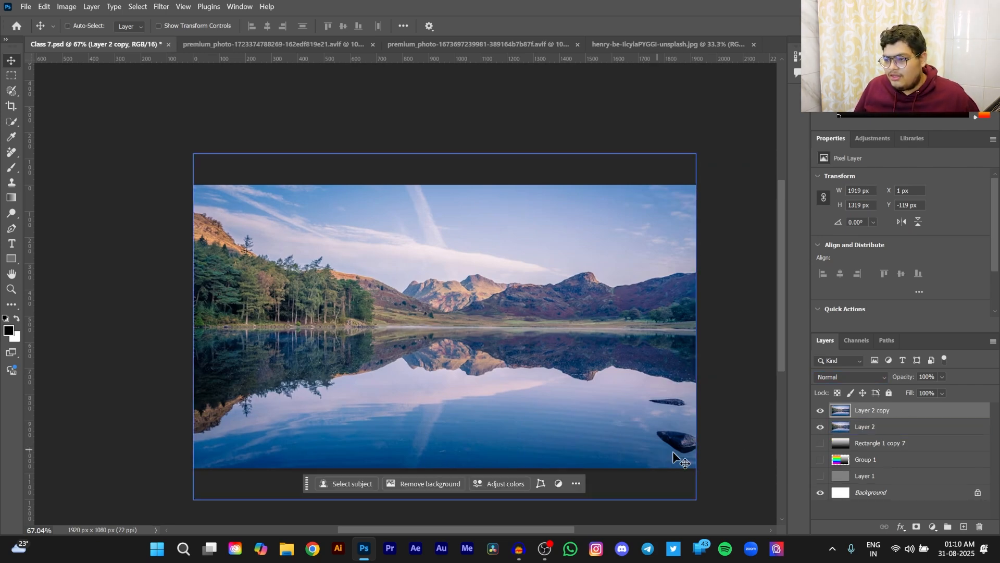
click(850, 377)
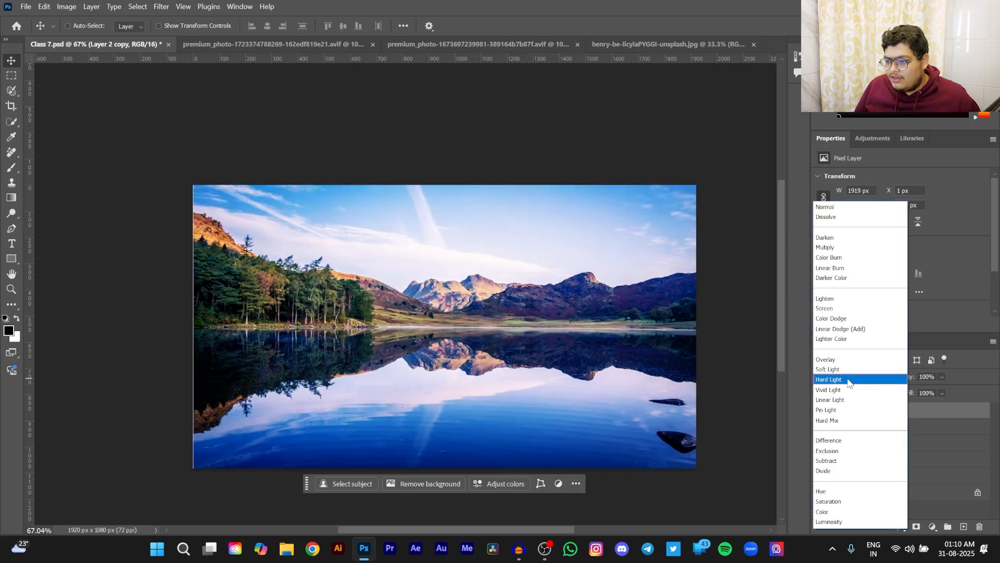
click(850, 365)
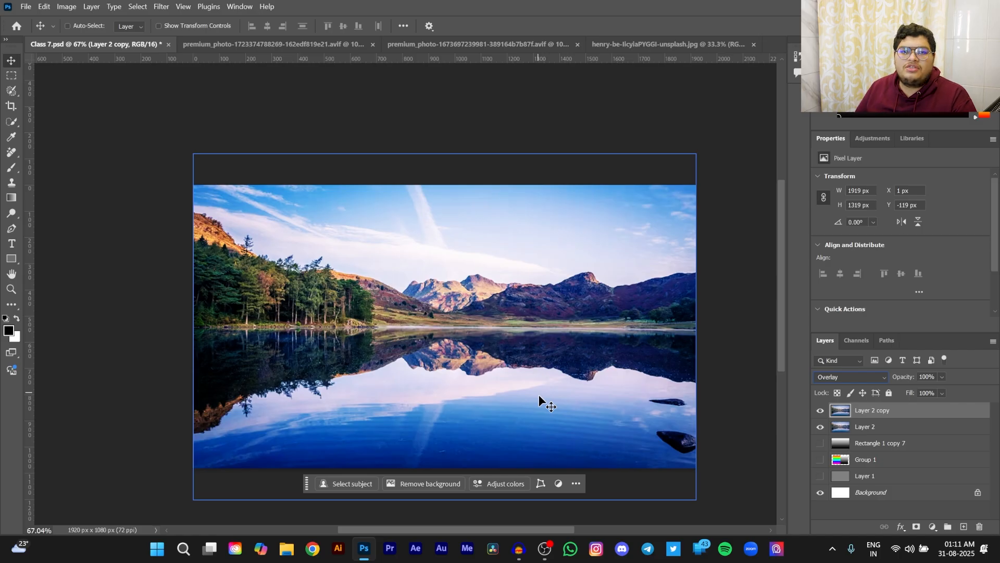
- Try Soft Light on Layer 2 copy, compare the photo with the copy hidden, and delete the copy
click(854, 377)
click(847, 369)
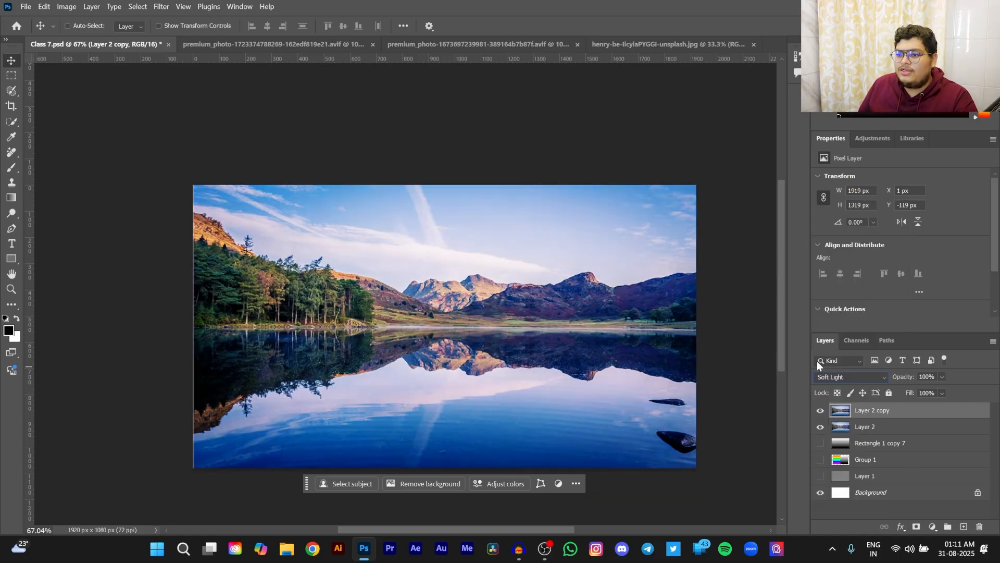
click(820, 411)
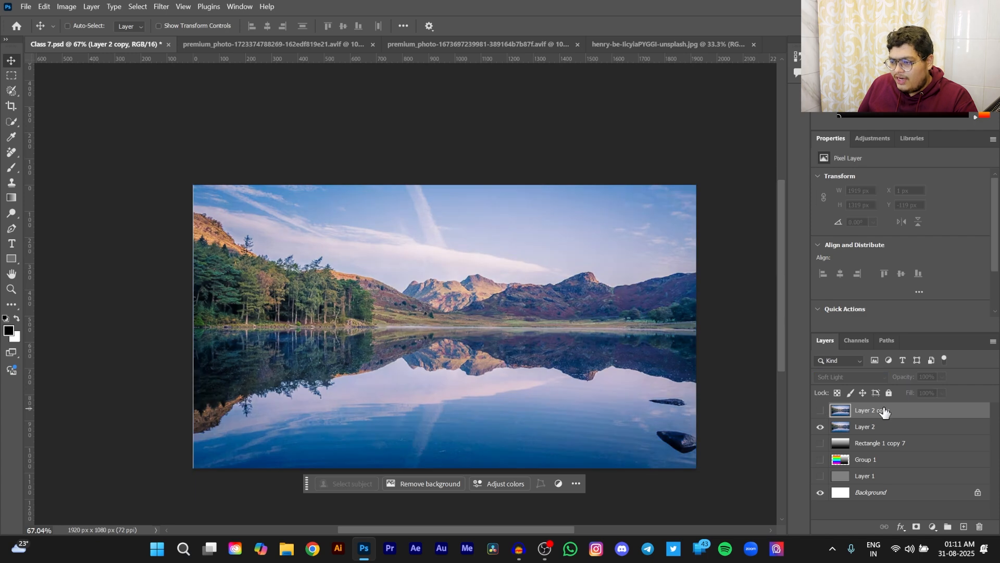
key(Delete)
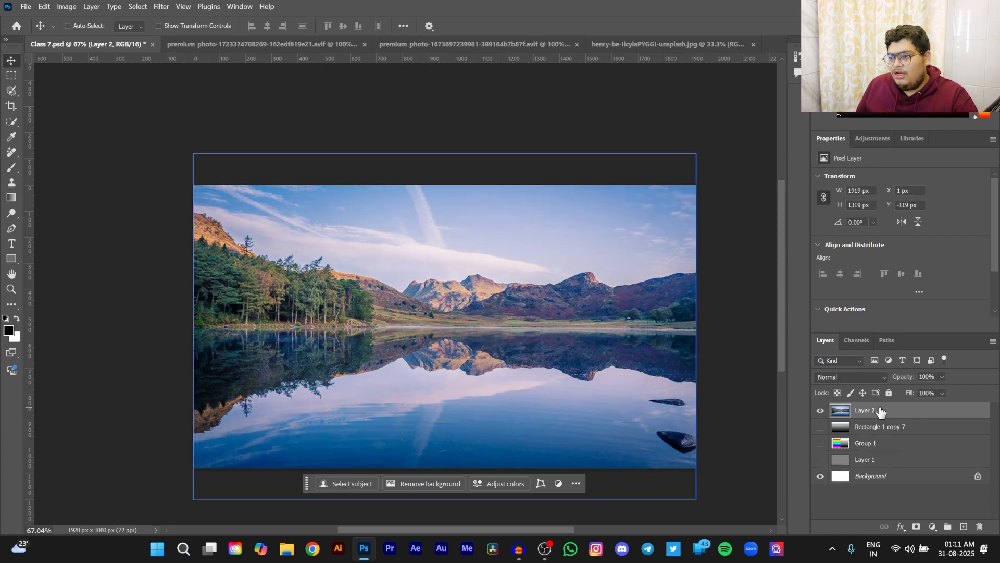
- Show the Rectangle 1 copy 7 bands and set Layer 2's blend mode to Soft Light, comparing it with Overlay
click(820, 426)
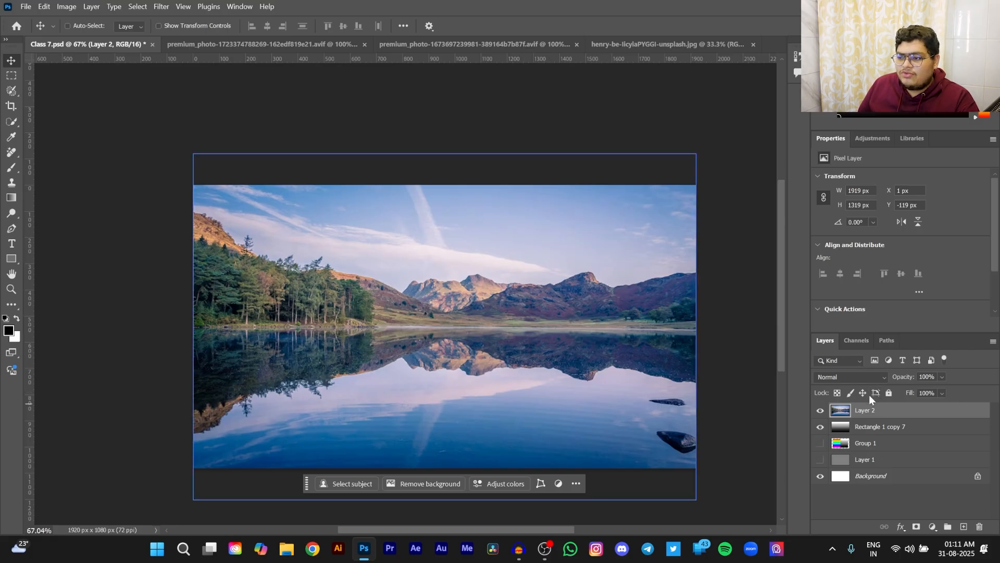
click(854, 377)
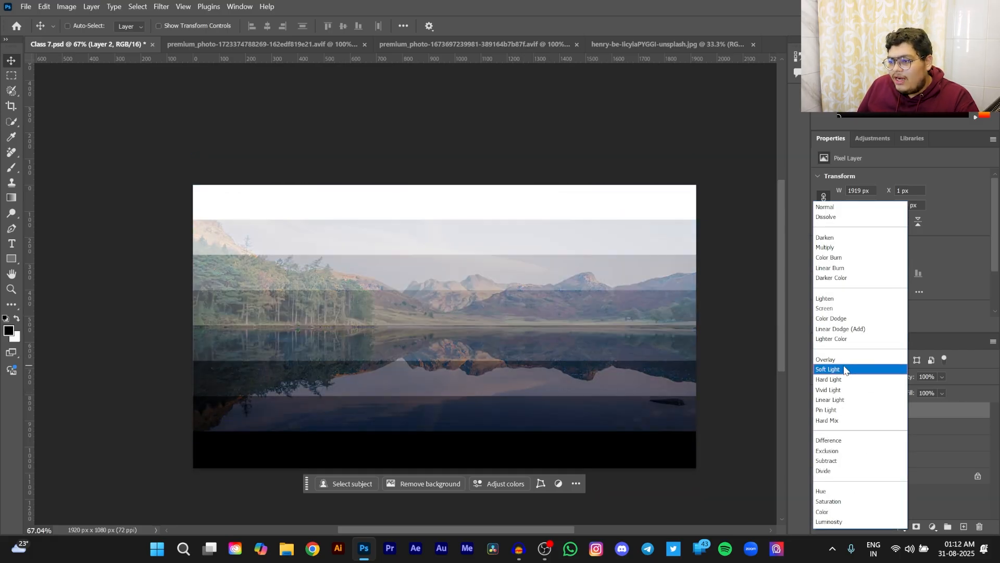
click(845, 370)
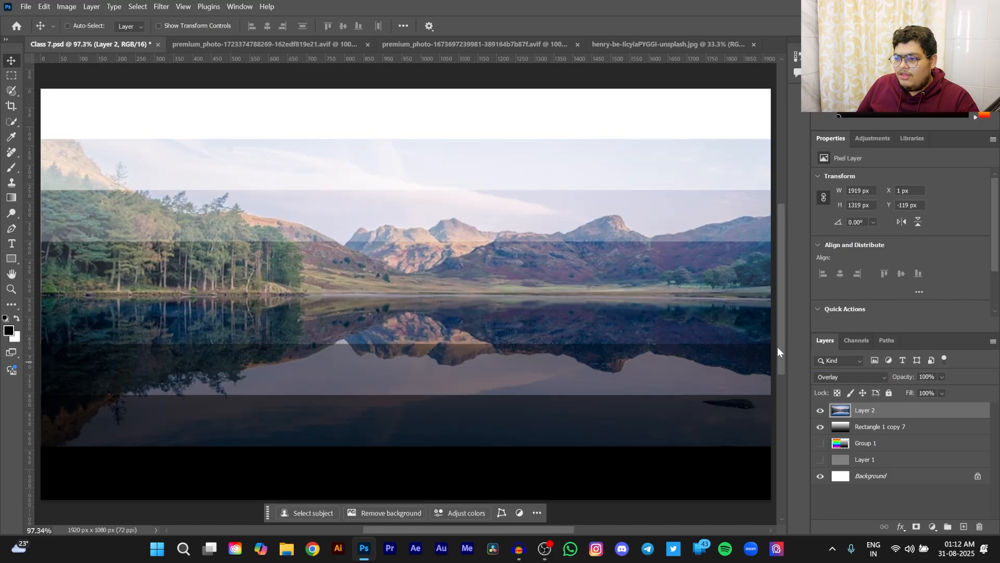
click(839, 377)
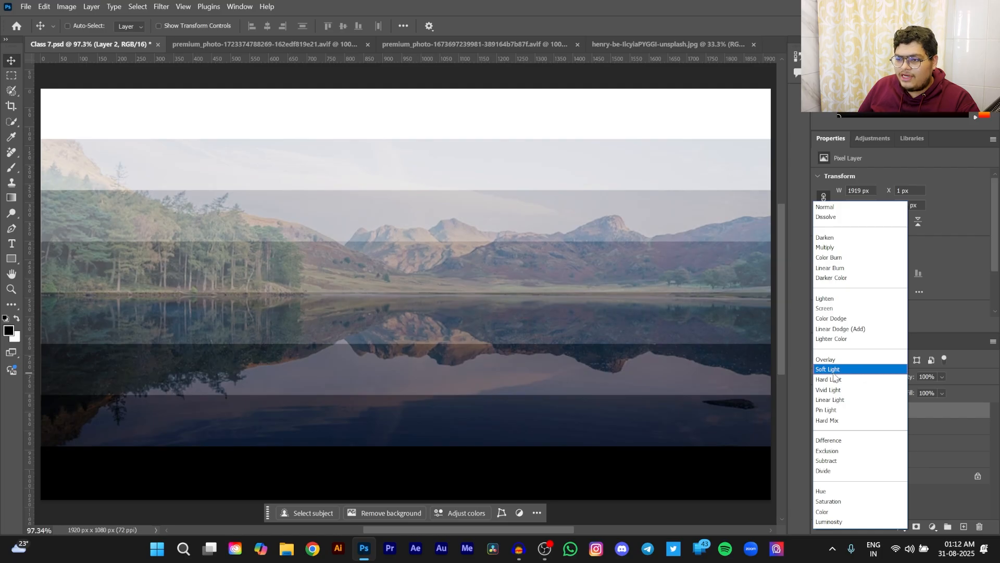
click(834, 370)
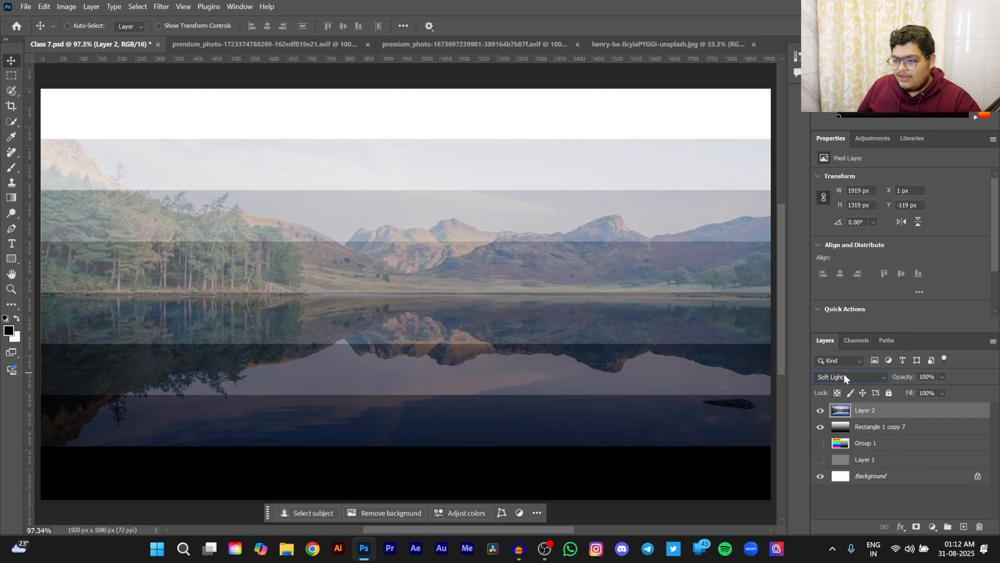
scroll(844, 373, up, 1)
scroll(844, 374, down, 1)
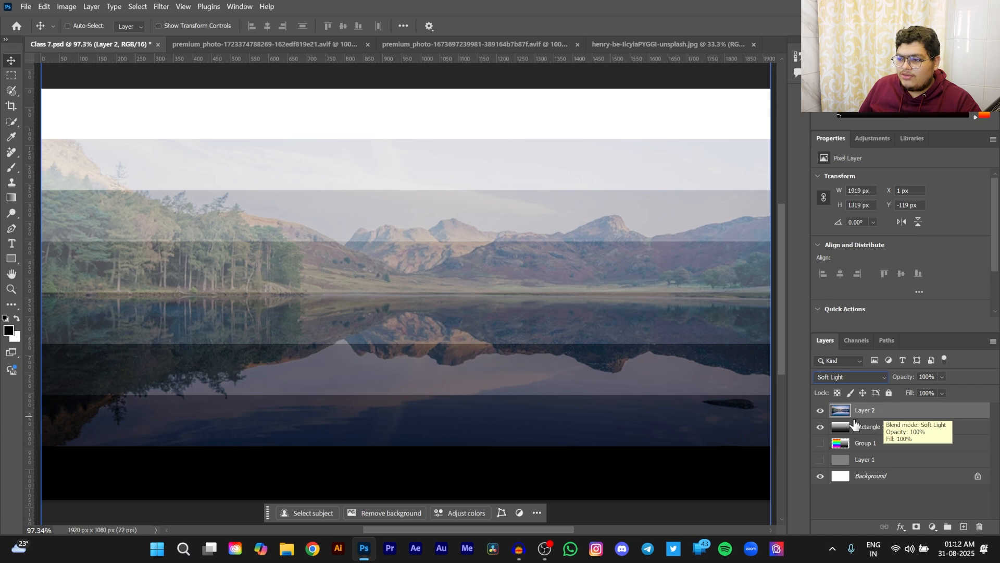
- Return Layer 2 to the Normal blend mode with the Rectangle 1 copy 7 bands hidden
click(821, 427)
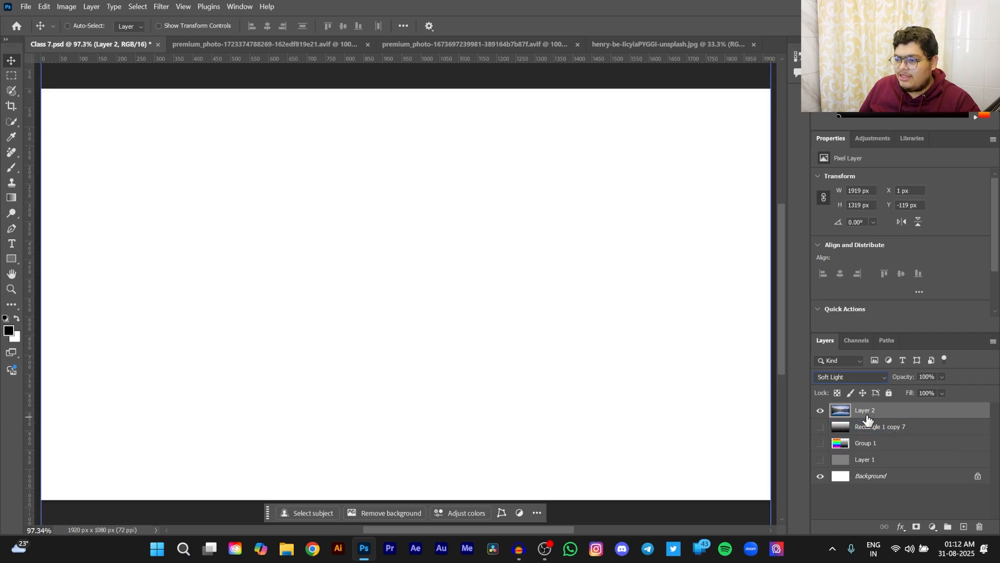
click(864, 377)
click(842, 207)
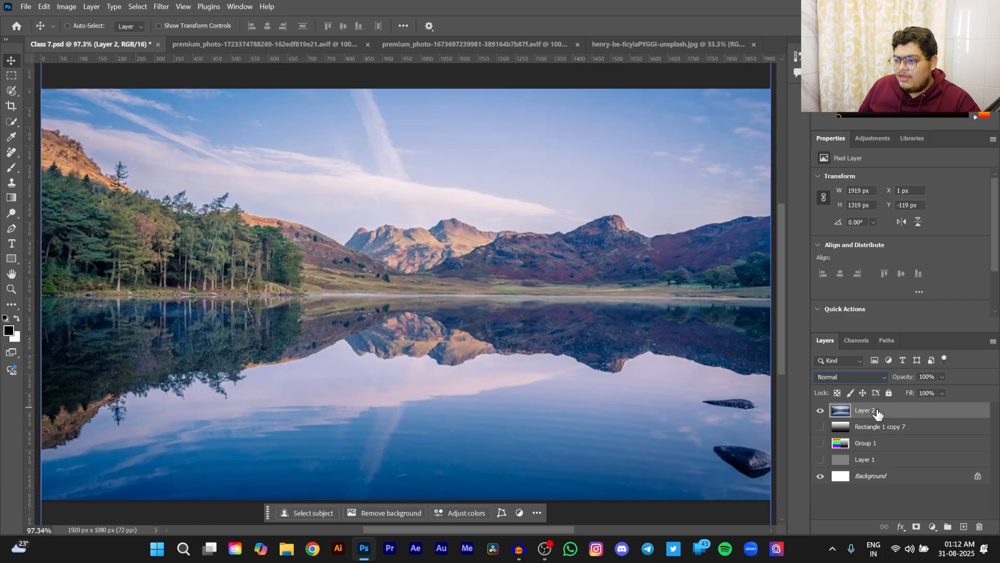
- Duplicate Layer 2 and compare the Soft Light and Overlay blend modes on the copy
key(ctrl+j)
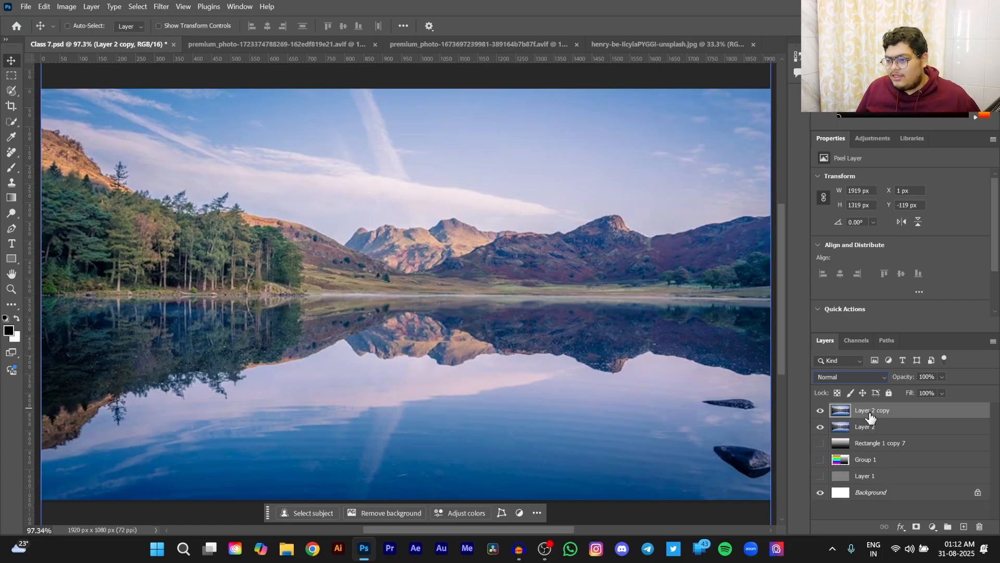
click(856, 380)
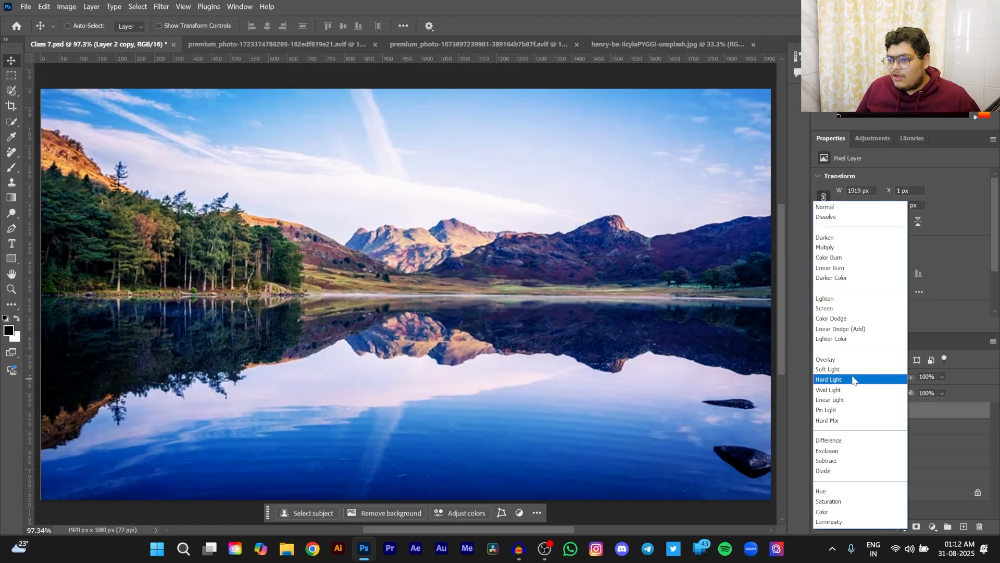
click(850, 366)
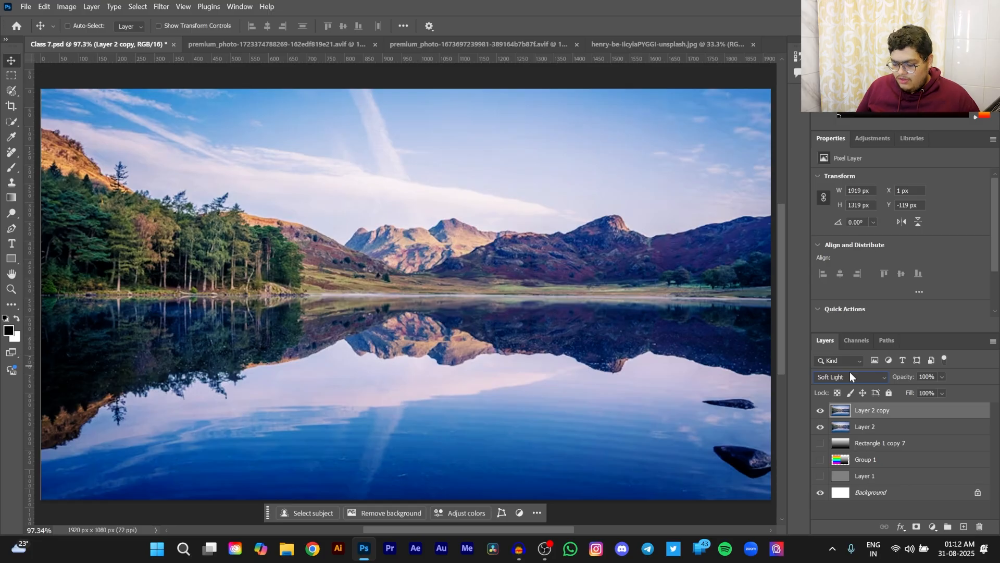
scroll(849, 372, up, 1)
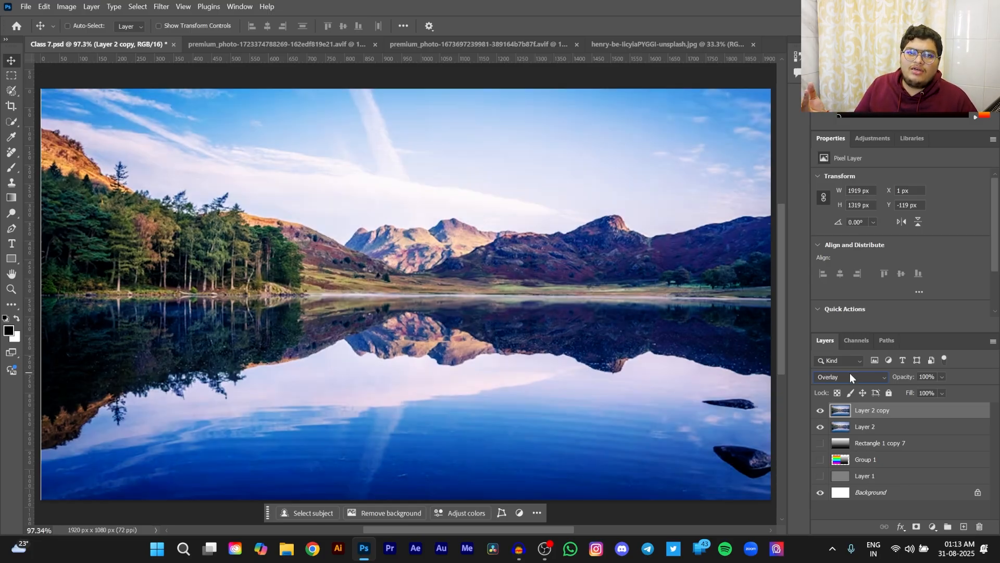
scroll(849, 373, down, 1)
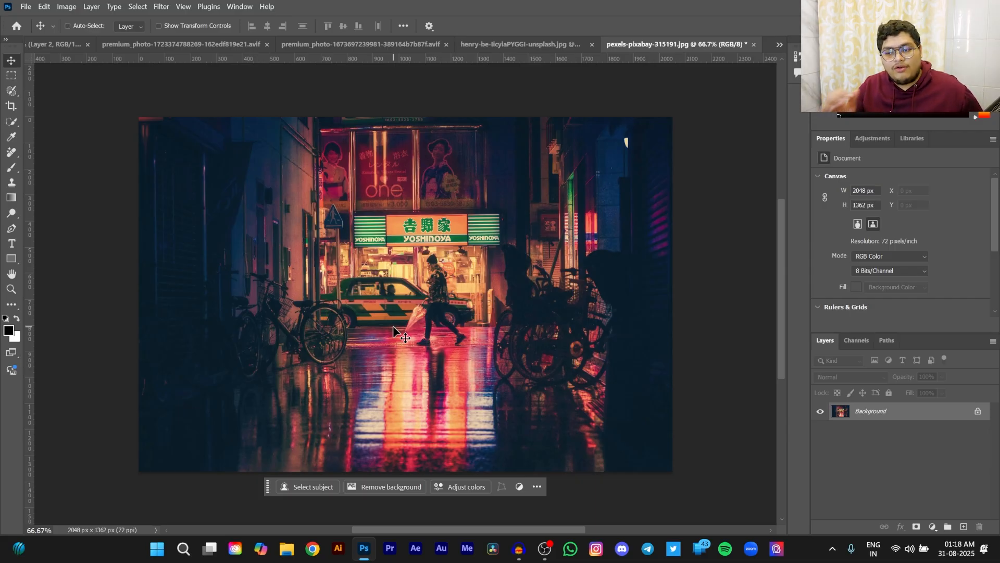
- Duplicate the night street photo's background layer and apply a Gaussian Blur with a 150.3 pixel radius to the duplicate
key(ctrl)
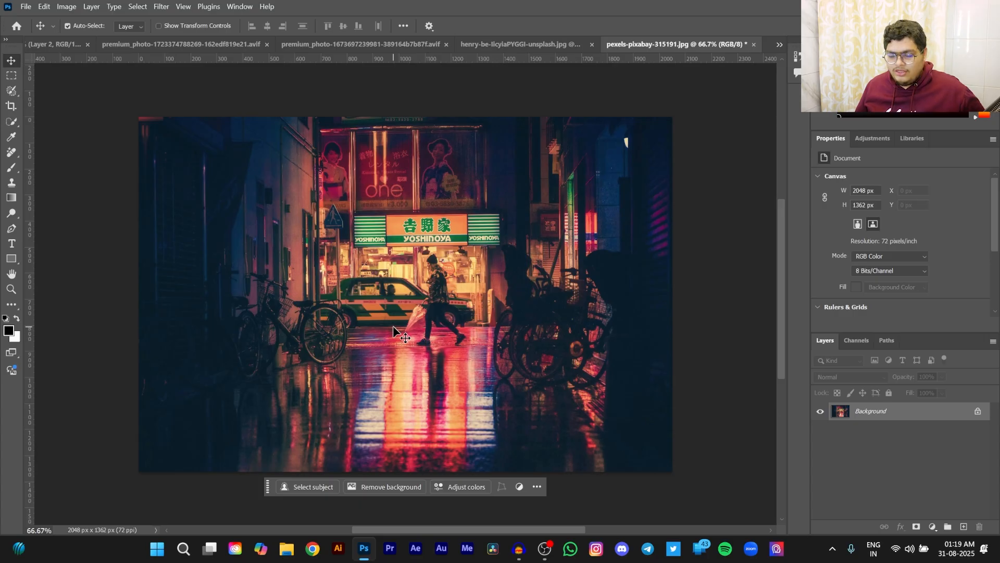
key(ctrl+j)
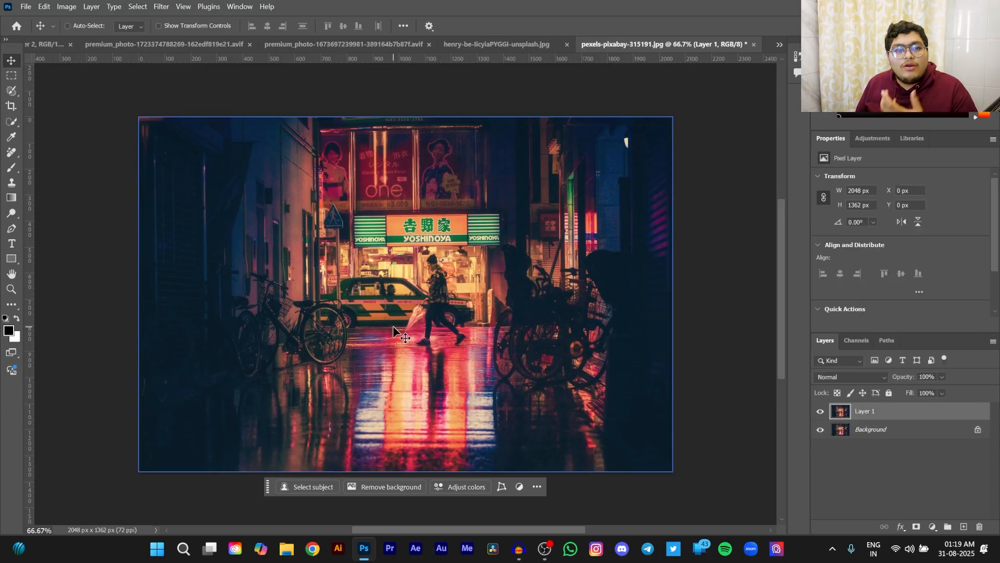
click(162, 7)
click(158, 6)
click(158, 7)
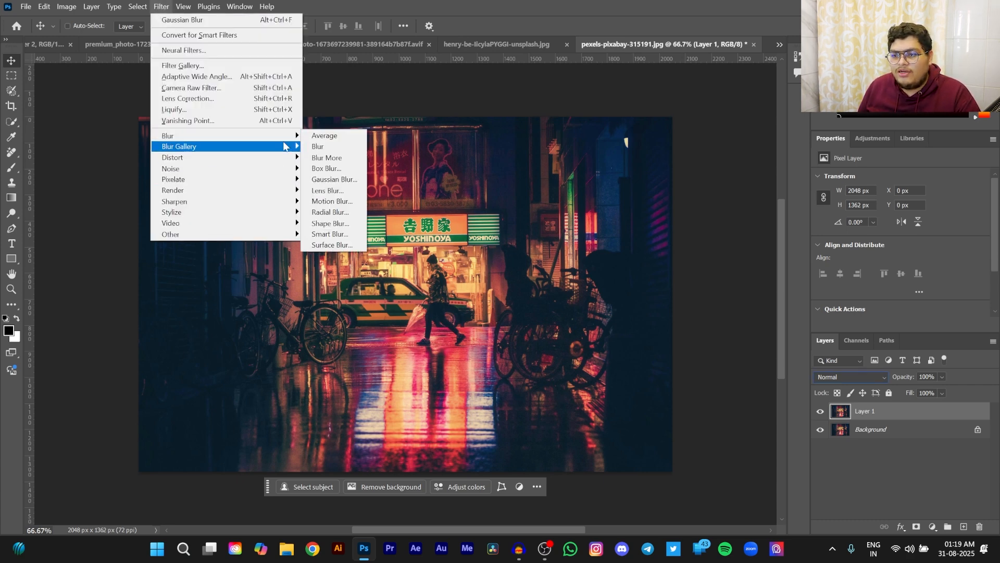
click(333, 179)
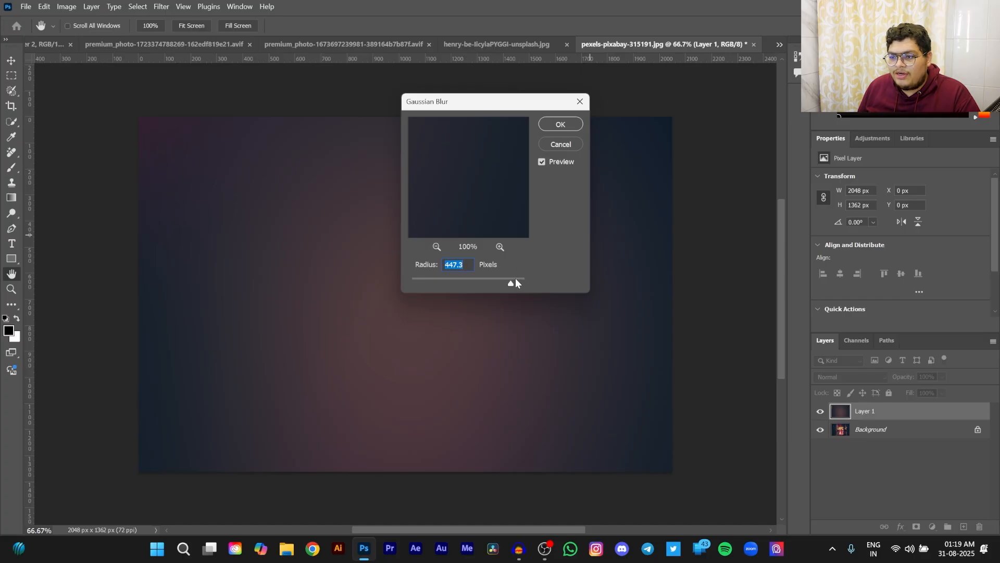
click(493, 278)
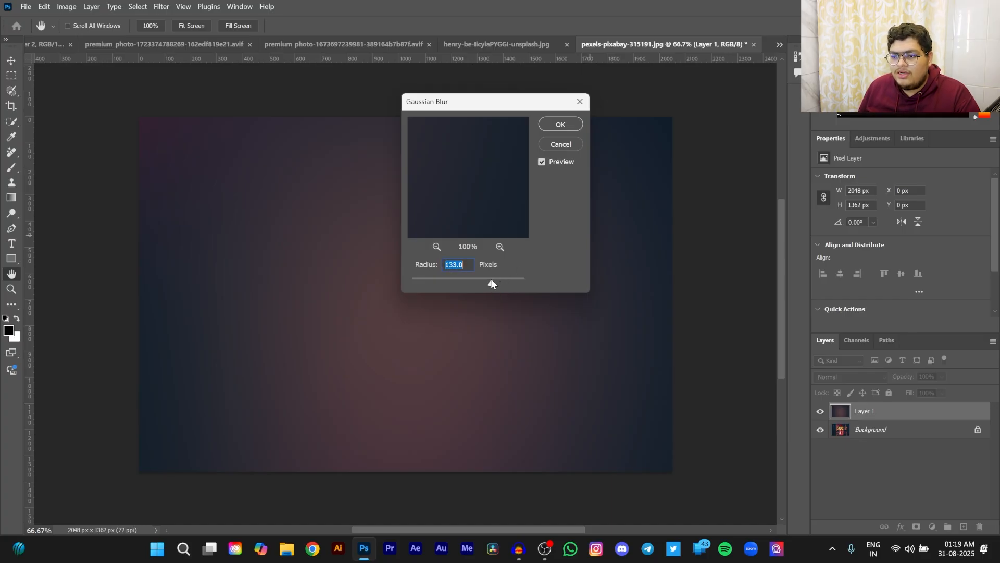
drag(491, 280, 494, 283)
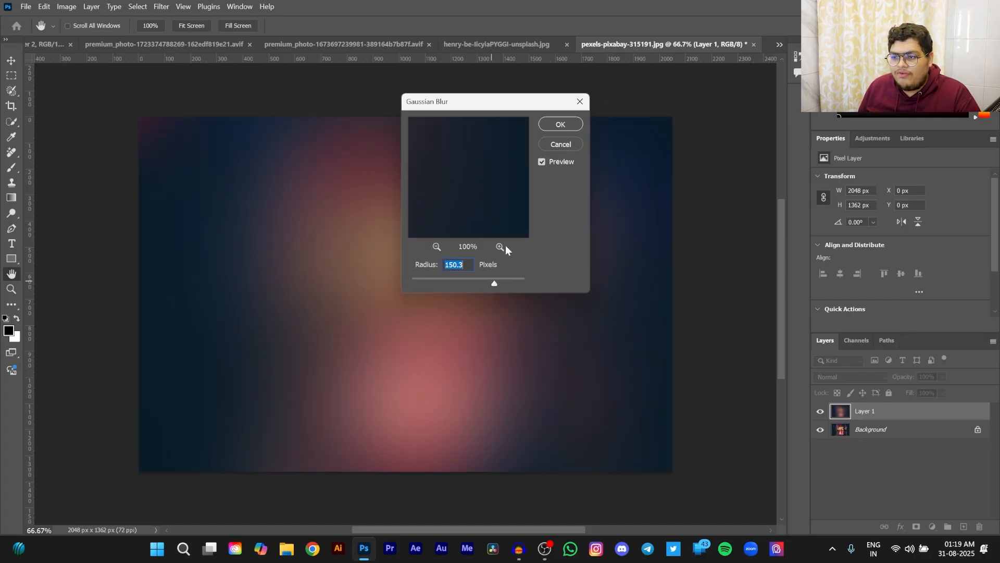
click(554, 125)
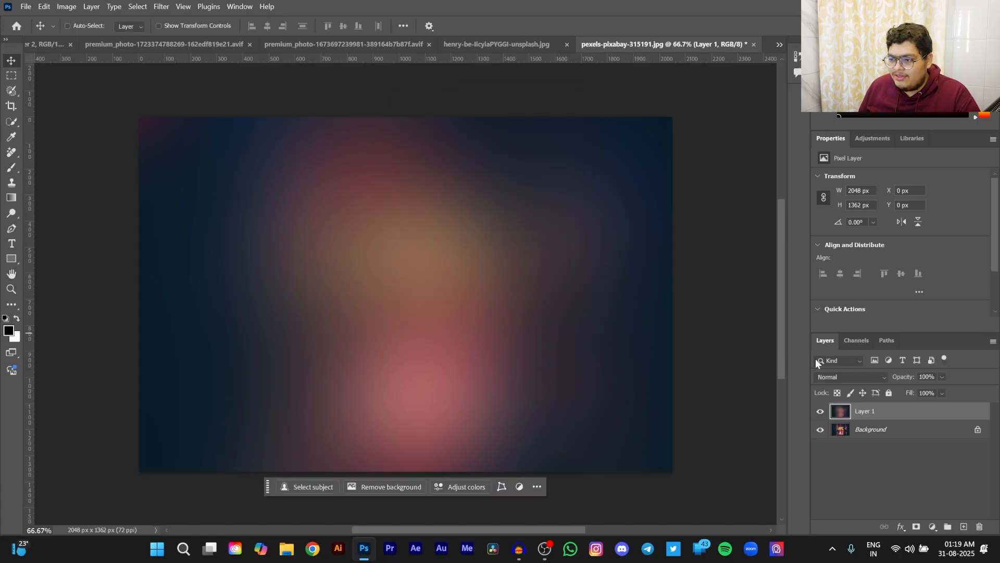
- Set the blurred Layer 1's blend mode to Hard Light and compare the street photo with the layer hidden and shown
click(832, 377)
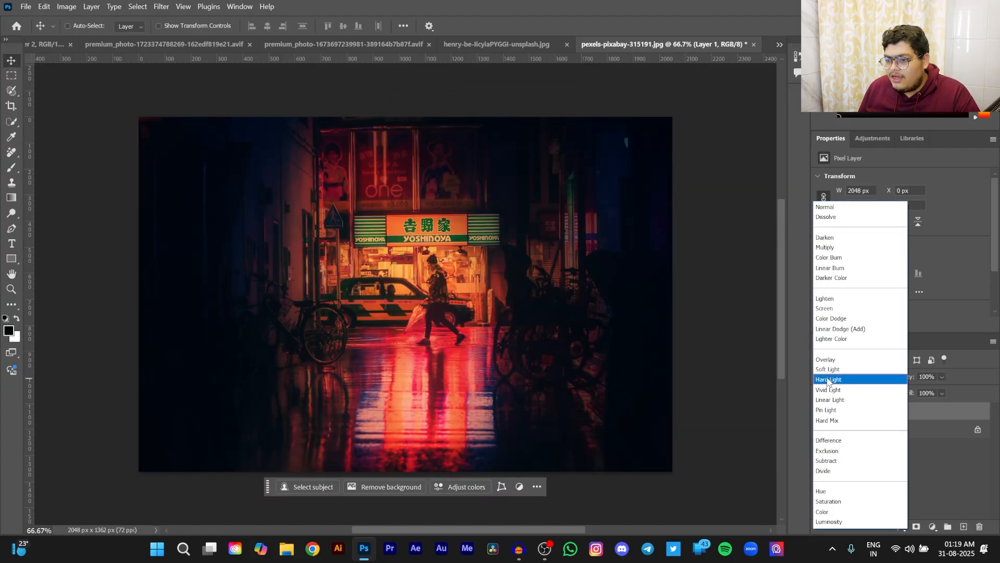
click(830, 379)
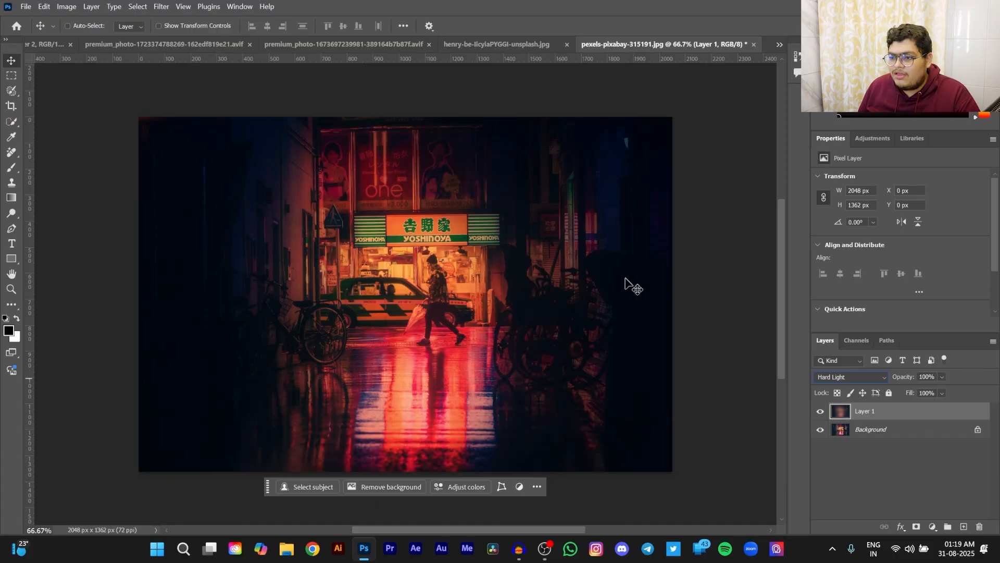
click(820, 412)
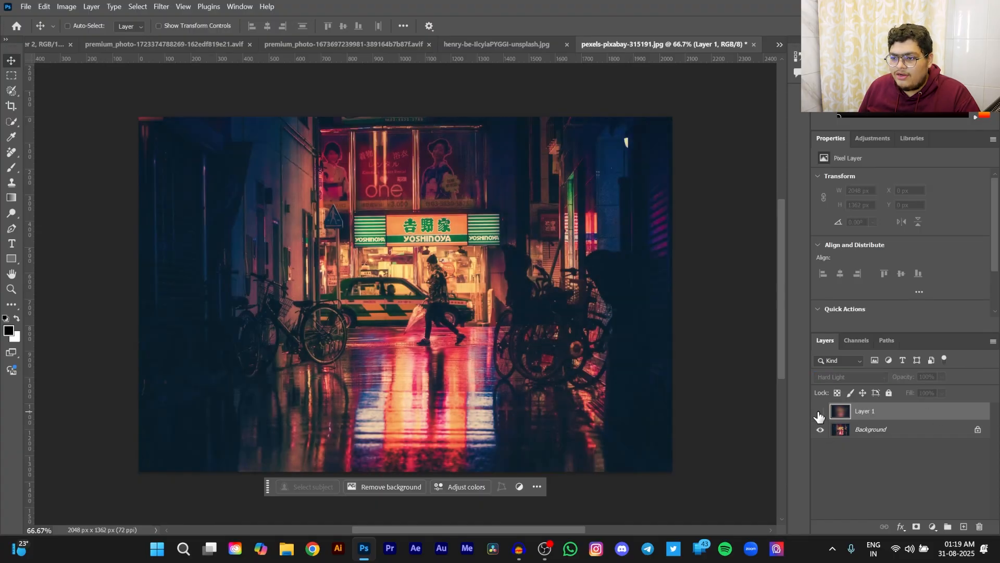
click(820, 411)
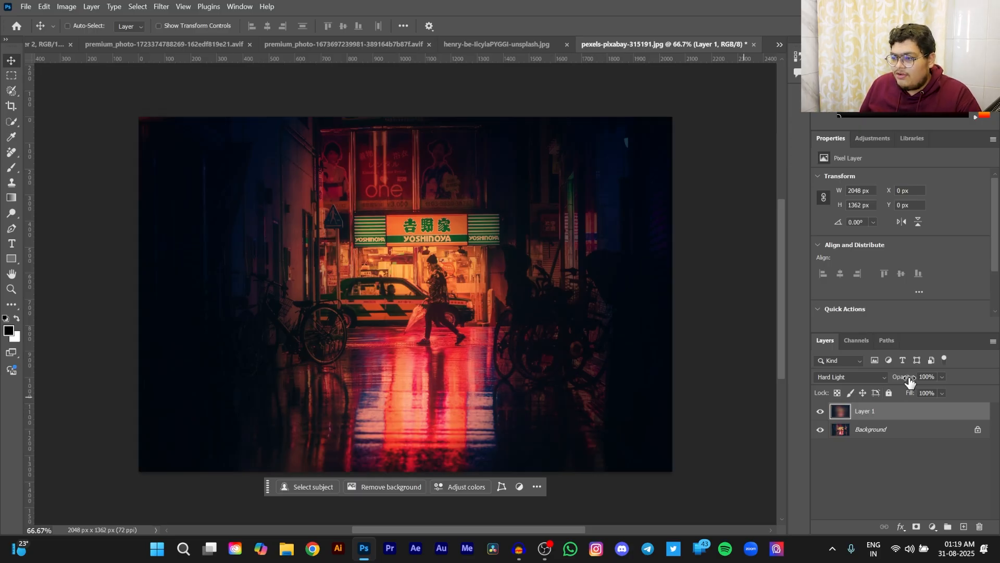
- Lower Layer 1's opacity, trying 22% and settling on 31%, comparing the photo with the layer hidden and shown
drag(912, 381, 867, 381)
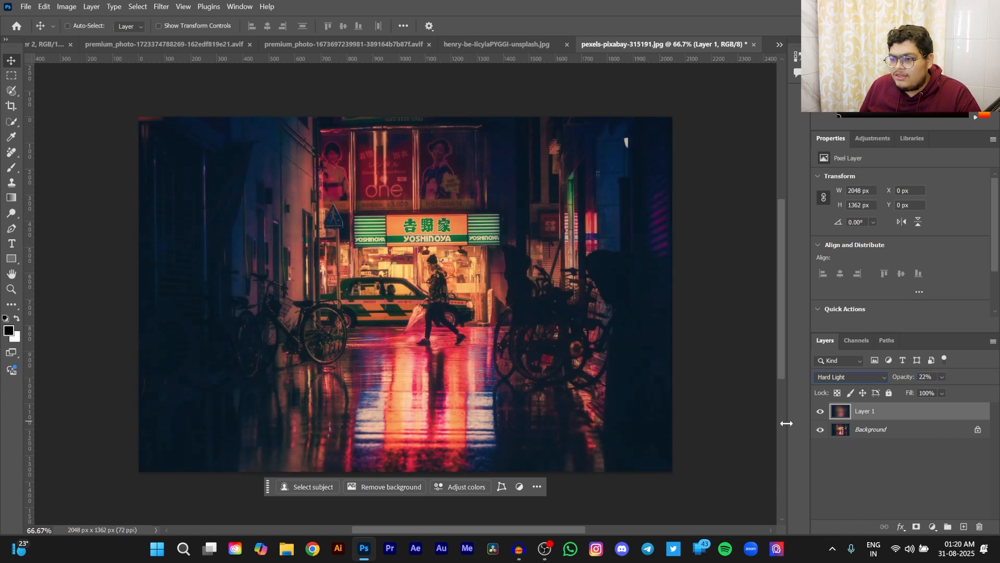
click(819, 415)
click(819, 414)
click(819, 414)
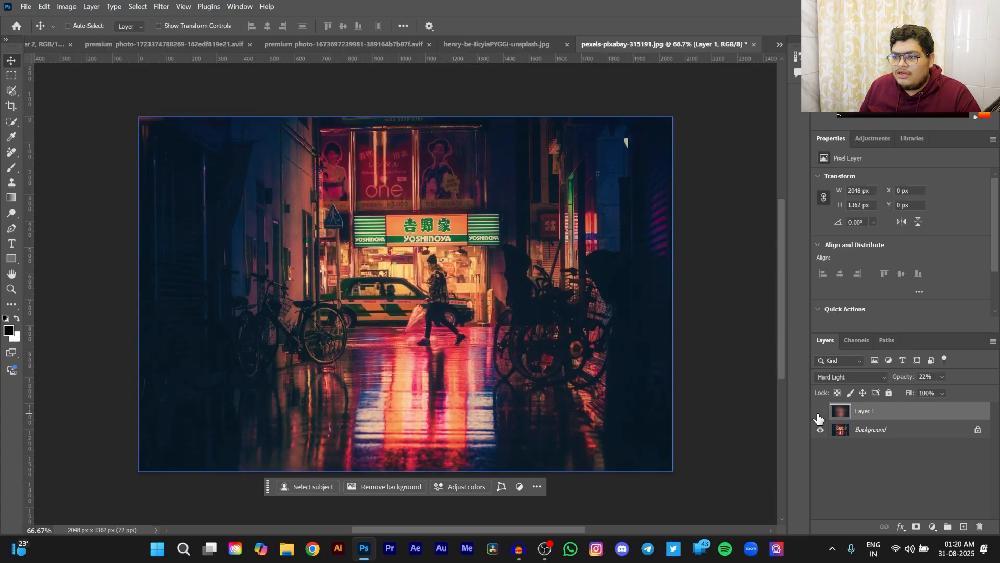
click(820, 415)
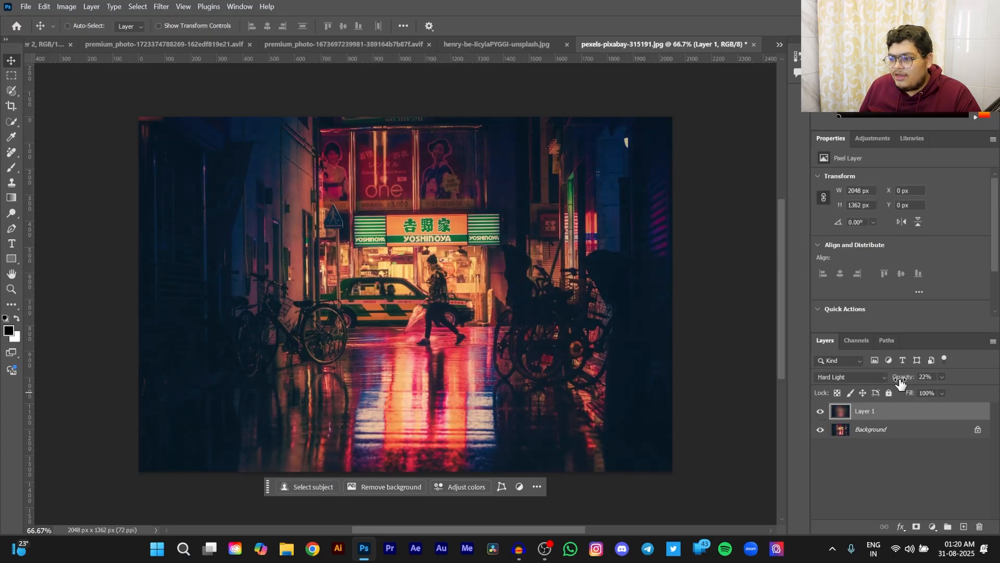
drag(900, 383, 908, 382)
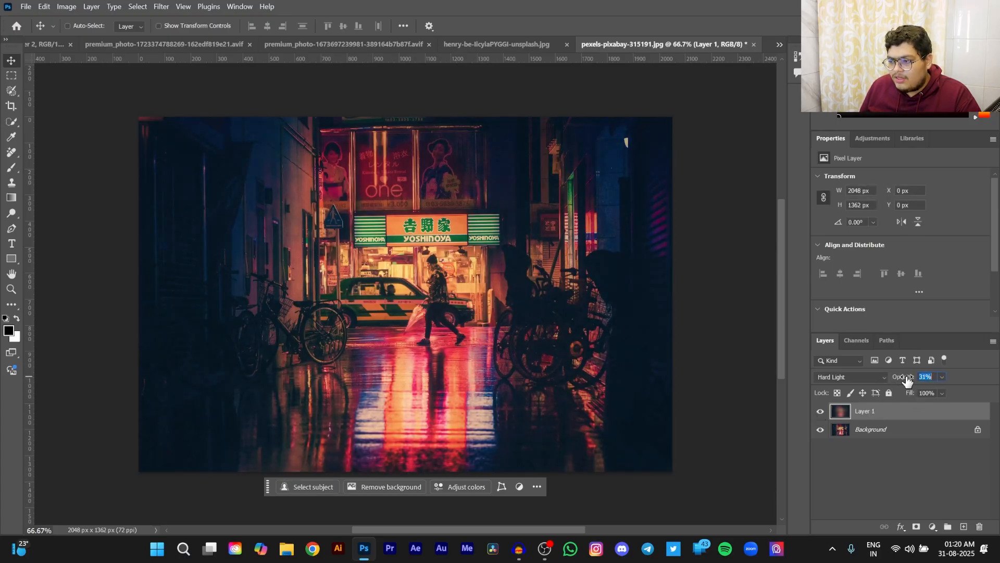
click(819, 411)
click(820, 412)
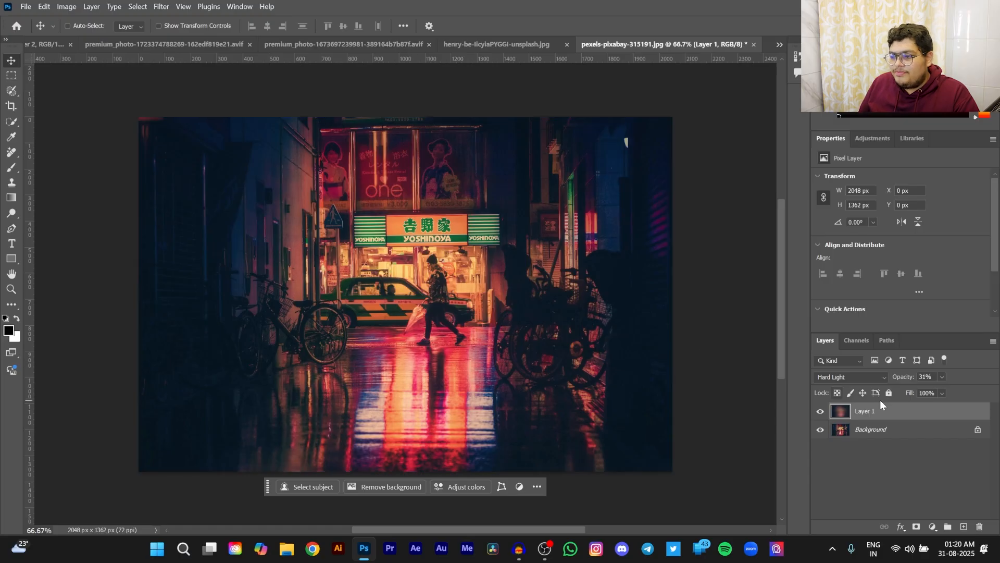
- Set the Color Fill 1 layer's blend mode to Vivid Light over the gradient fill in Class 7.psd
click(824, 378)
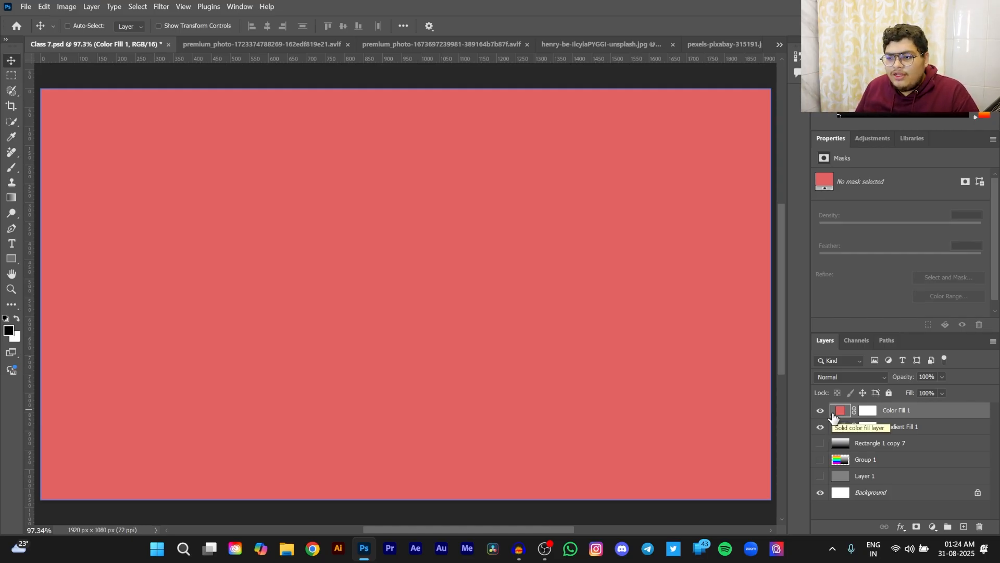
click(828, 378)
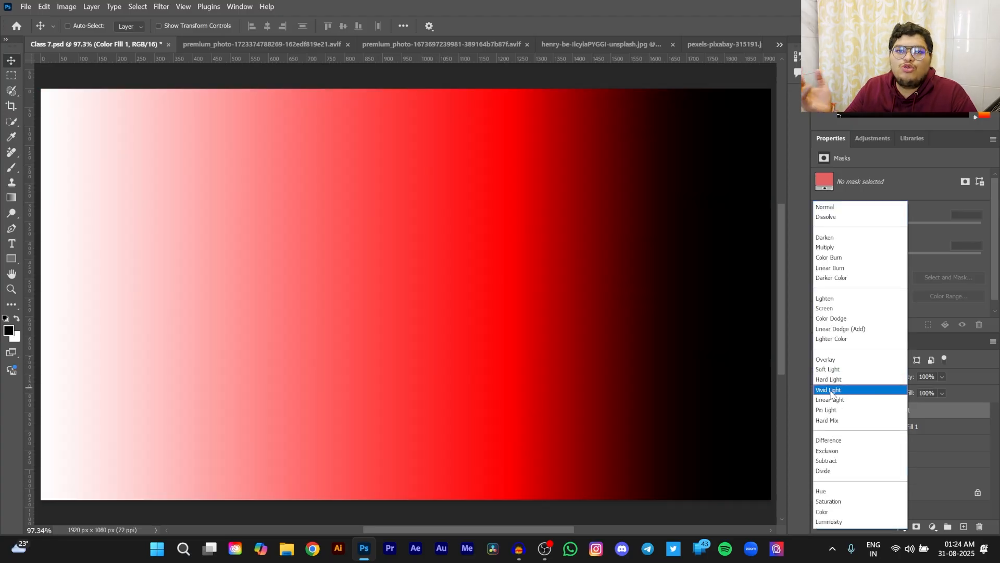
click(827, 389)
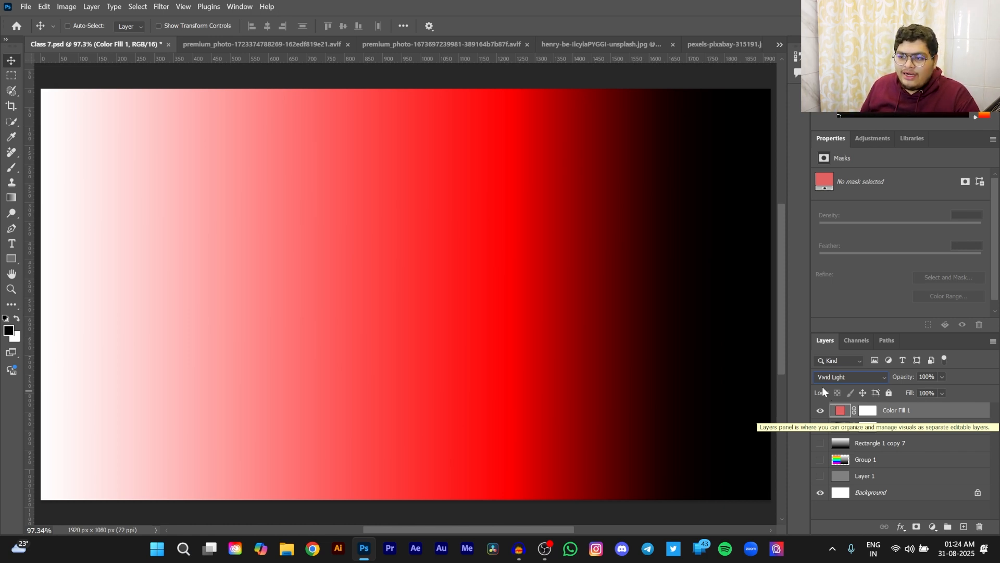
- Change Color Fill 1's color to ca4f4f and set its blend mode to Linear Light
double_click(840, 411)
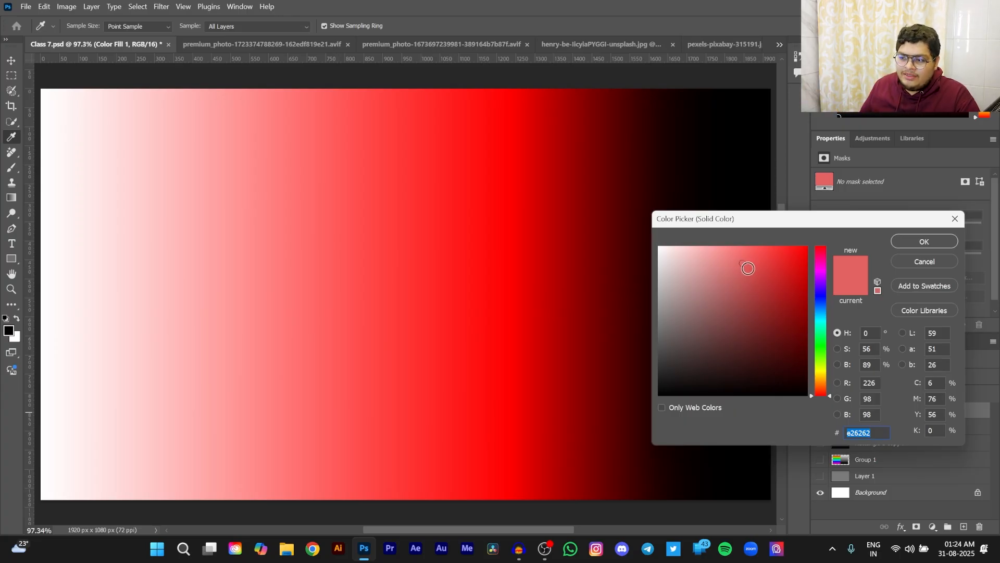
mouse_move(744, 266)
mouse_down()
mouse_move(794, 281)
mouse_move(820, 243)
mouse_up()
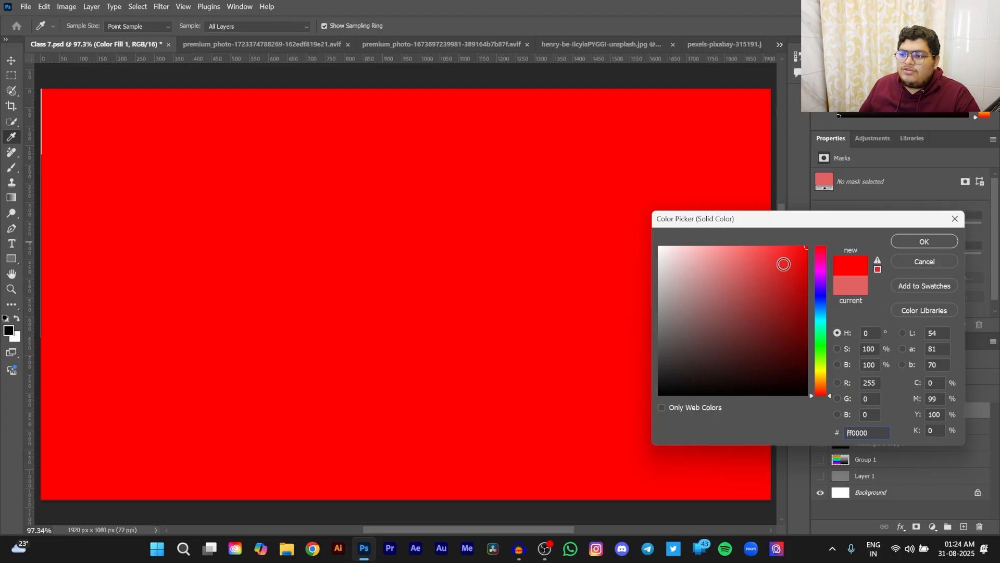
mouse_move(762, 263)
mouse_down()
mouse_move(757, 274)
mouse_move(770, 280)
mouse_move(750, 275)
mouse_up()
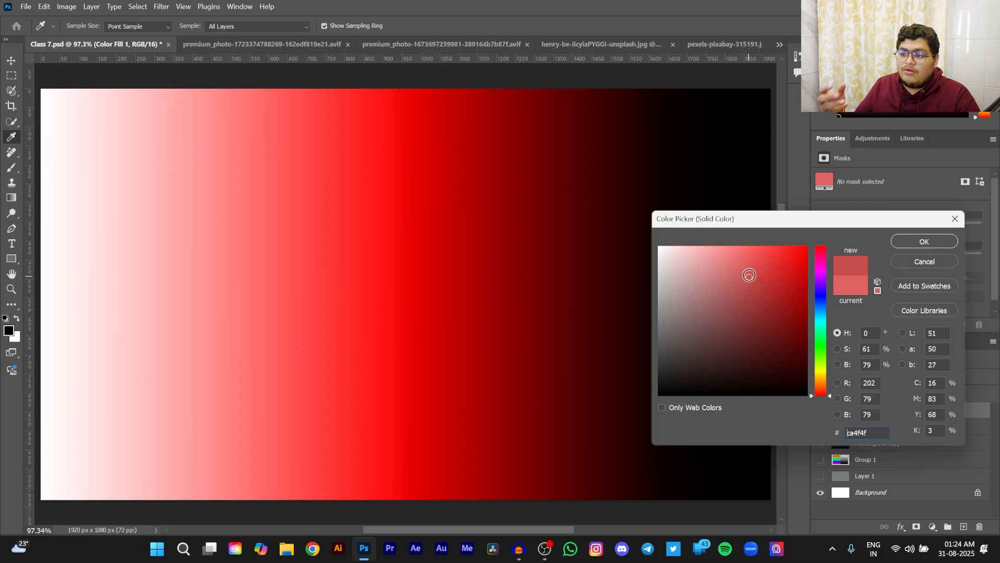
click(895, 243)
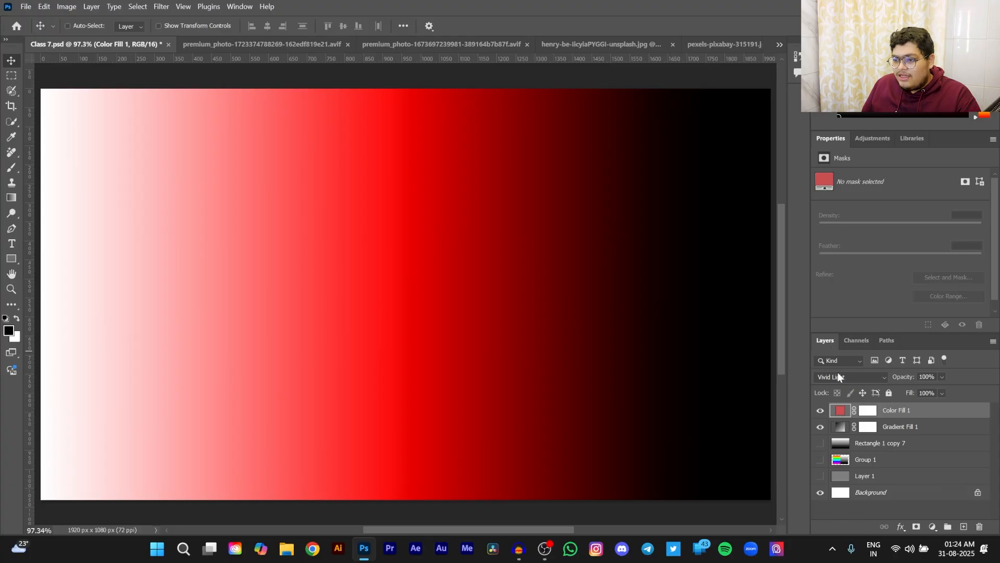
click(837, 375)
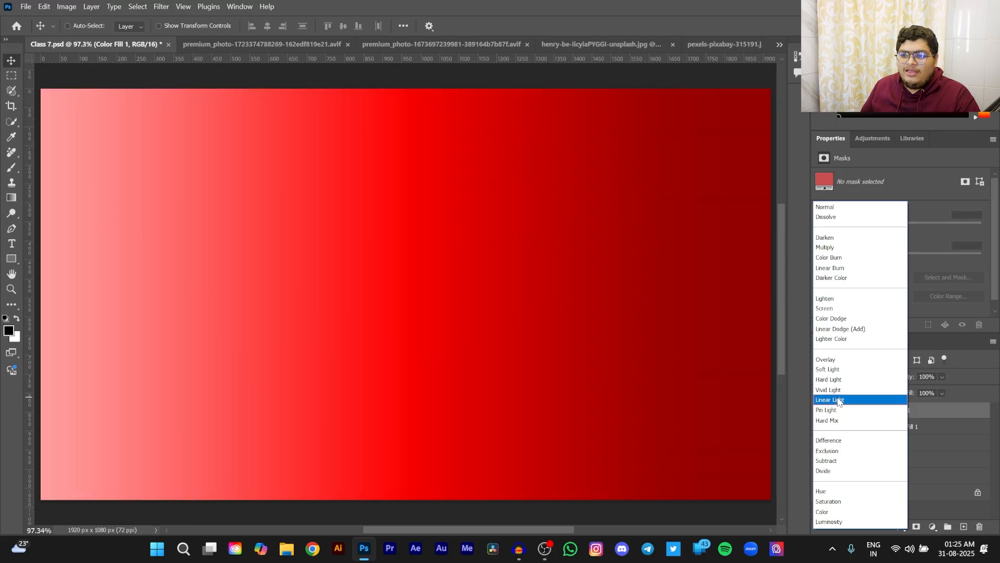
click(836, 399)
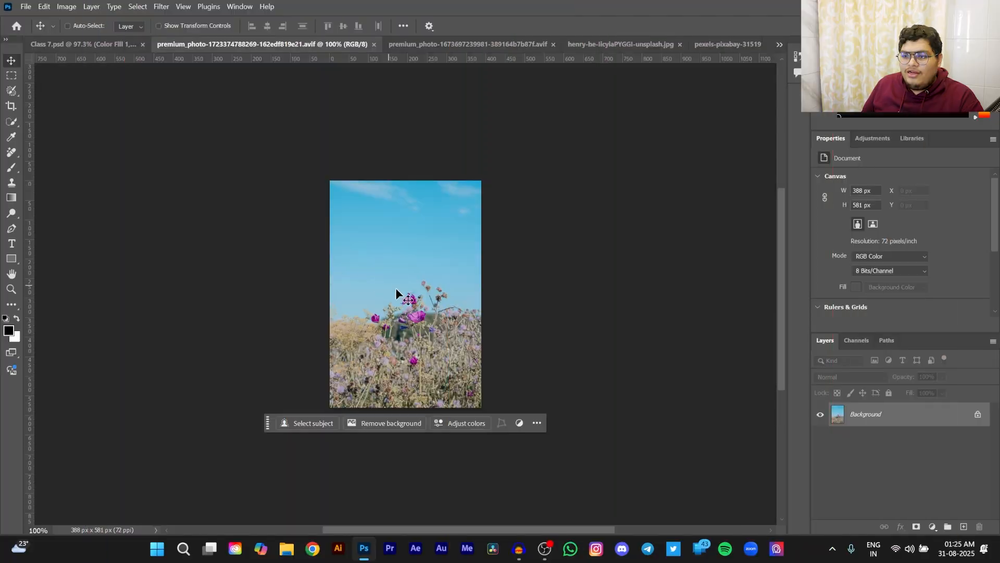
- Add a solid color fill layer with color de4a4a over the flower field photo
scroll(402, 285, up, 3)
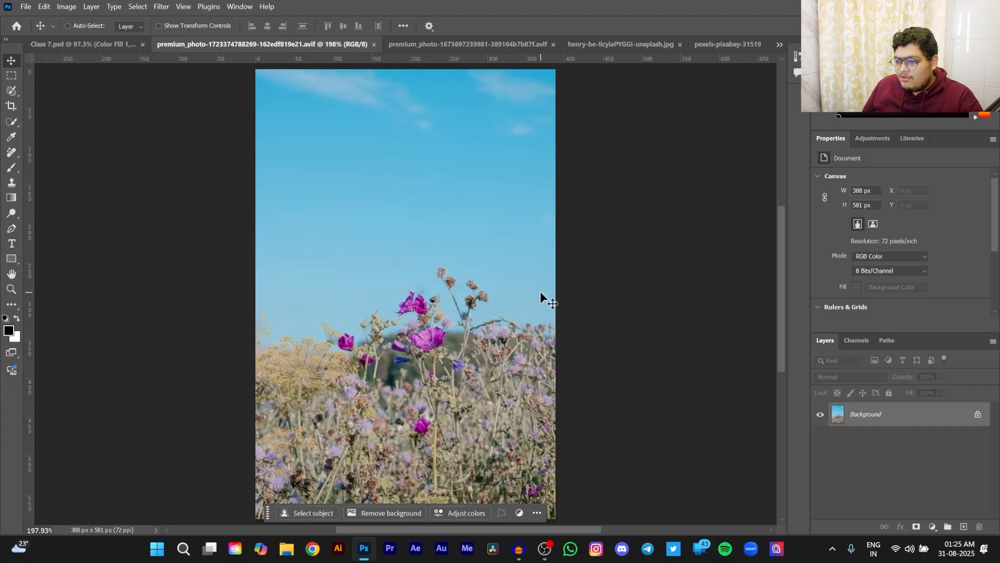
click(932, 527)
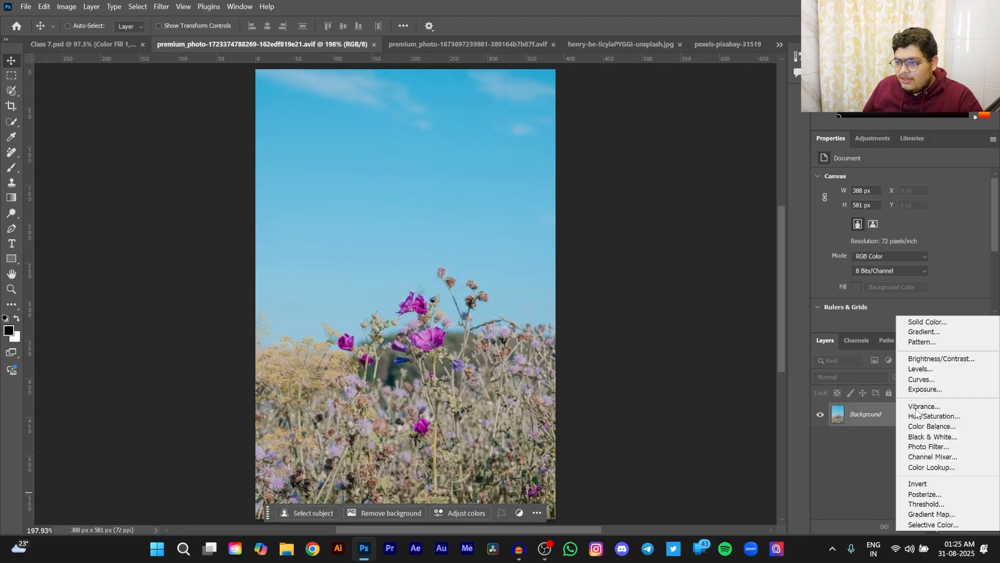
click(927, 322)
click(783, 249)
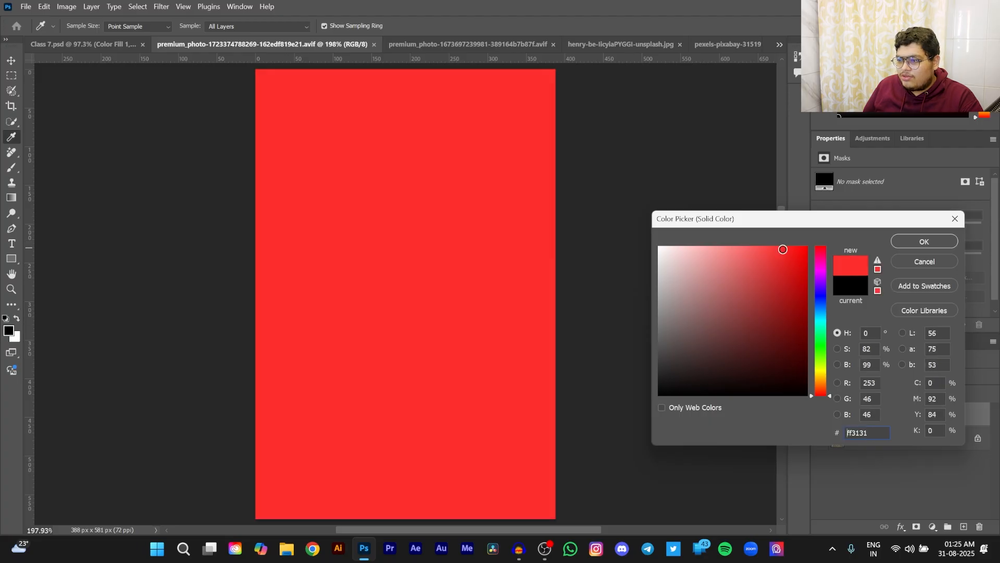
drag(783, 249, 758, 266)
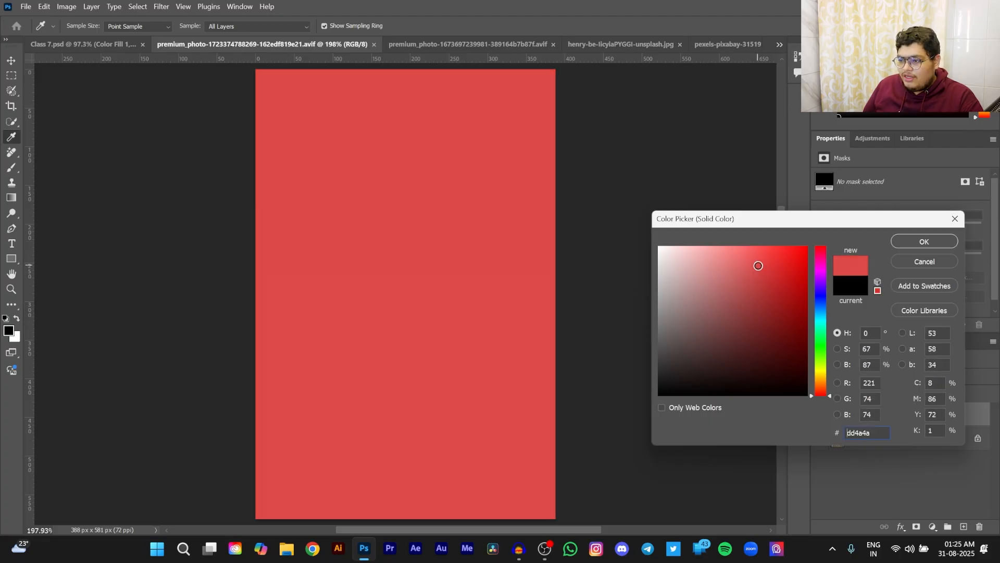
click(897, 244)
- Set the Color Fill 1 layer's blend mode to Vivid Light and lower its fill to 35%
click(844, 377)
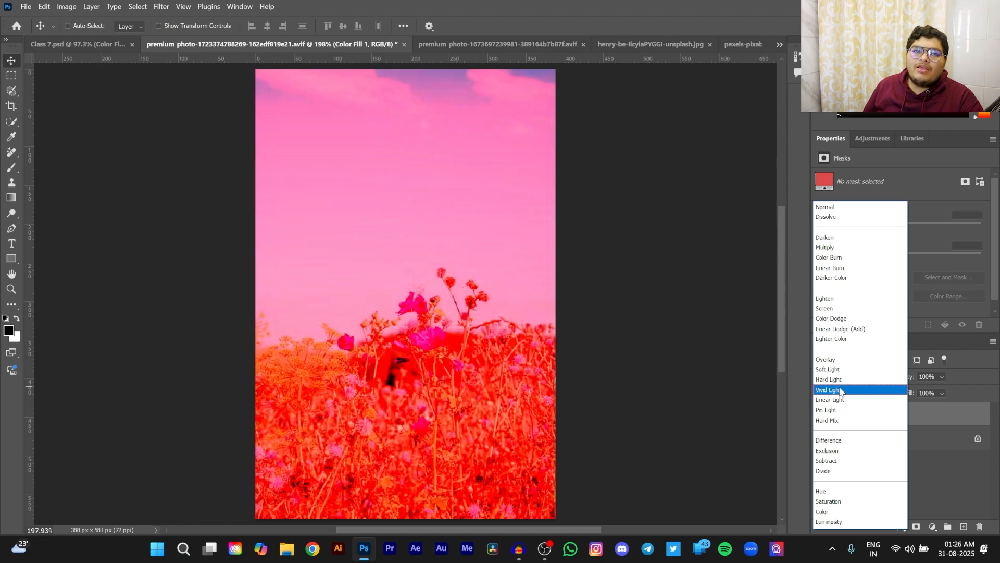
click(840, 390)
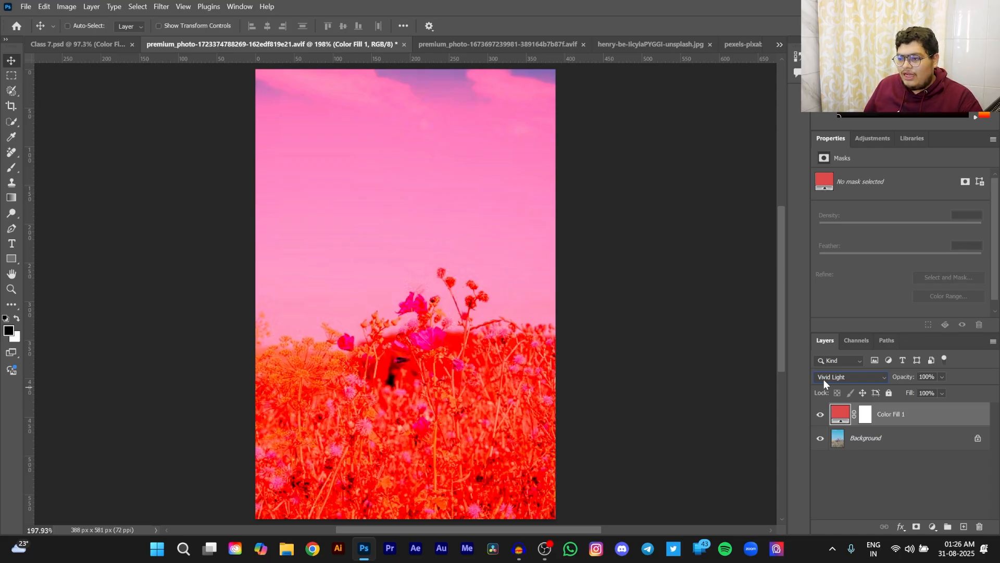
click(882, 379)
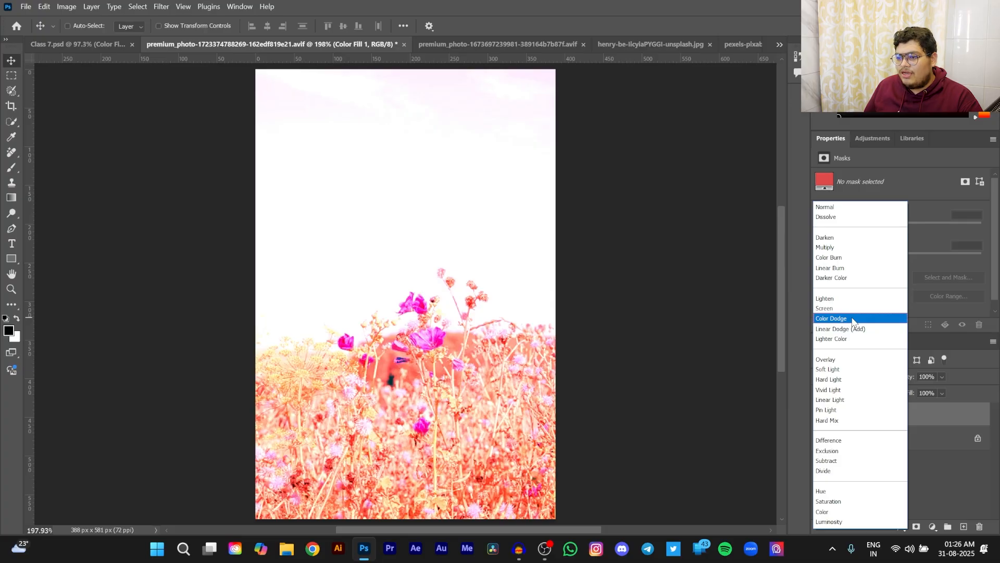
click(833, 390)
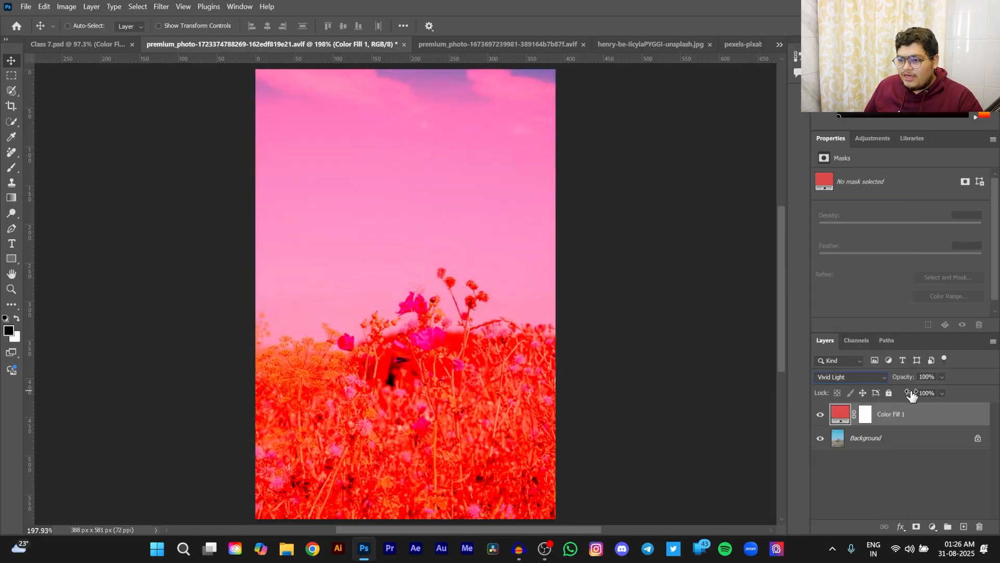
drag(910, 396, 868, 400)
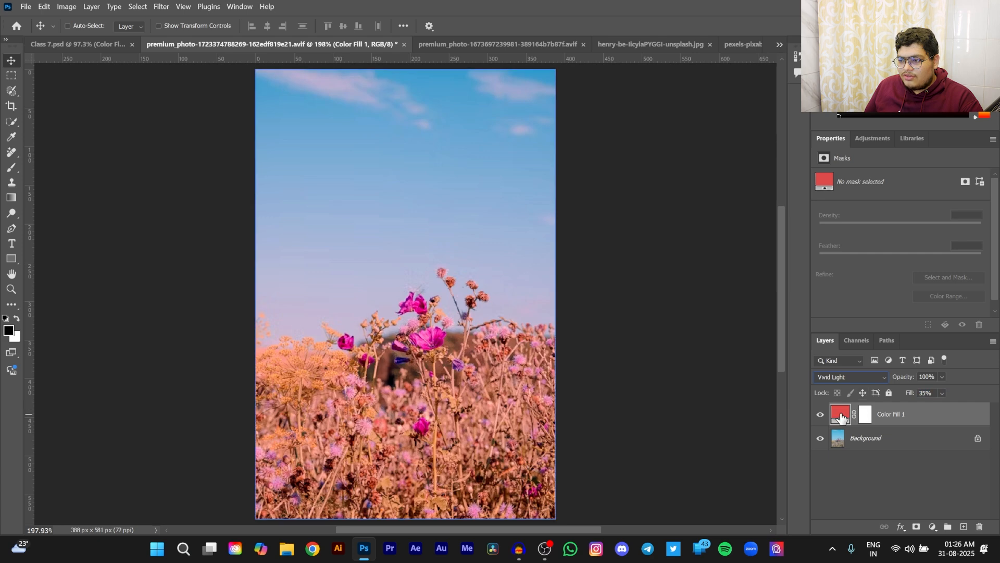
- Change Color Fill 1's color to de8c4a and raise the layer's fill to 48%
double_click(840, 414)
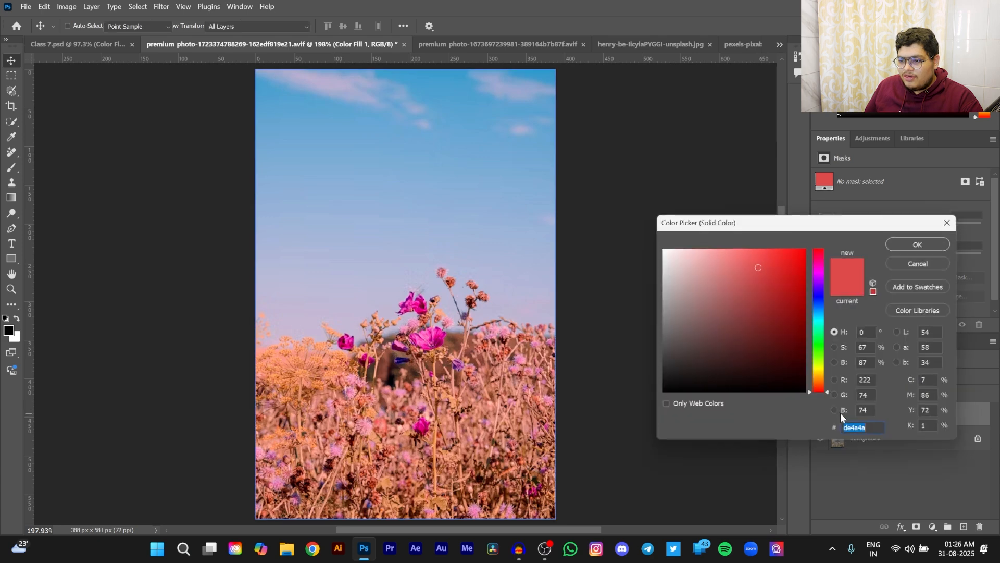
click(820, 386)
drag(820, 386, 827, 385)
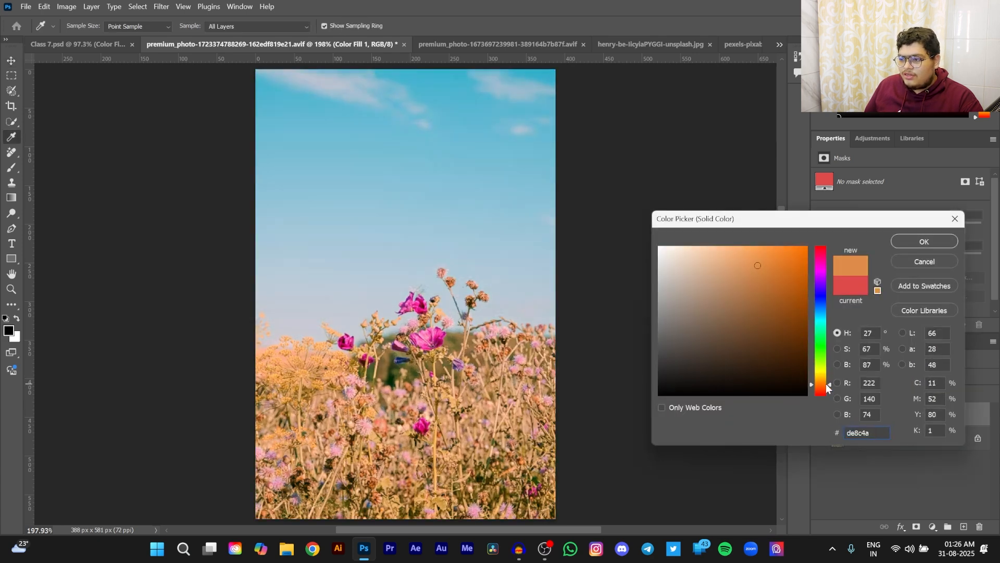
click(932, 242)
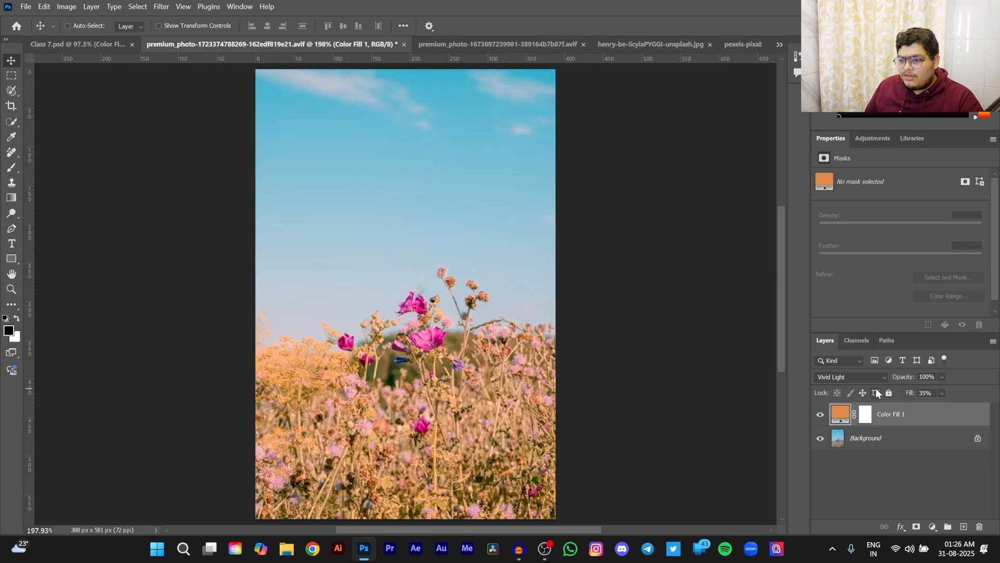
drag(906, 398, 915, 395)
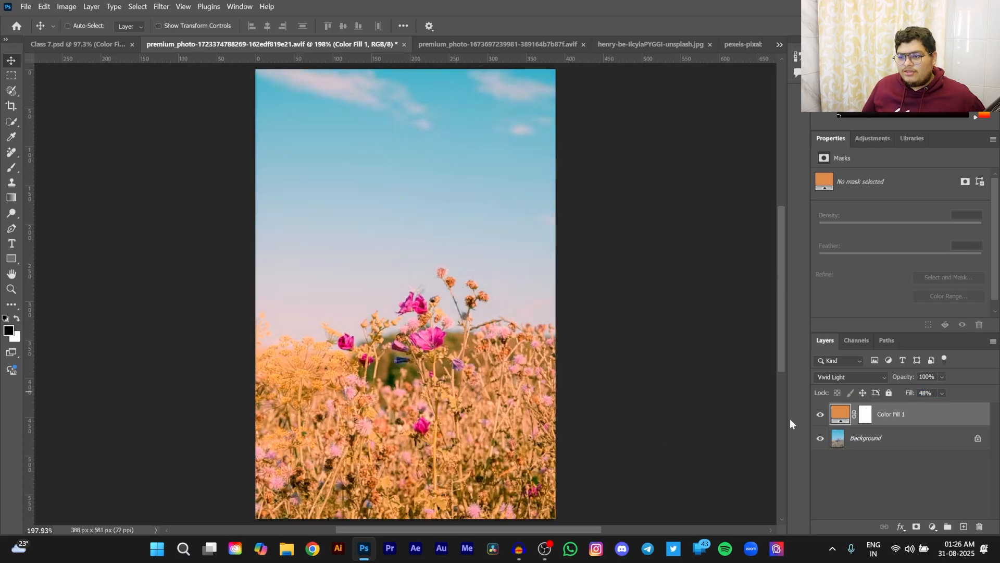
- Compare the flower field photo with the Color Fill 1 layer hidden and shown
scroll(661, 431, up, 1)
scroll(655, 426, down, 2)
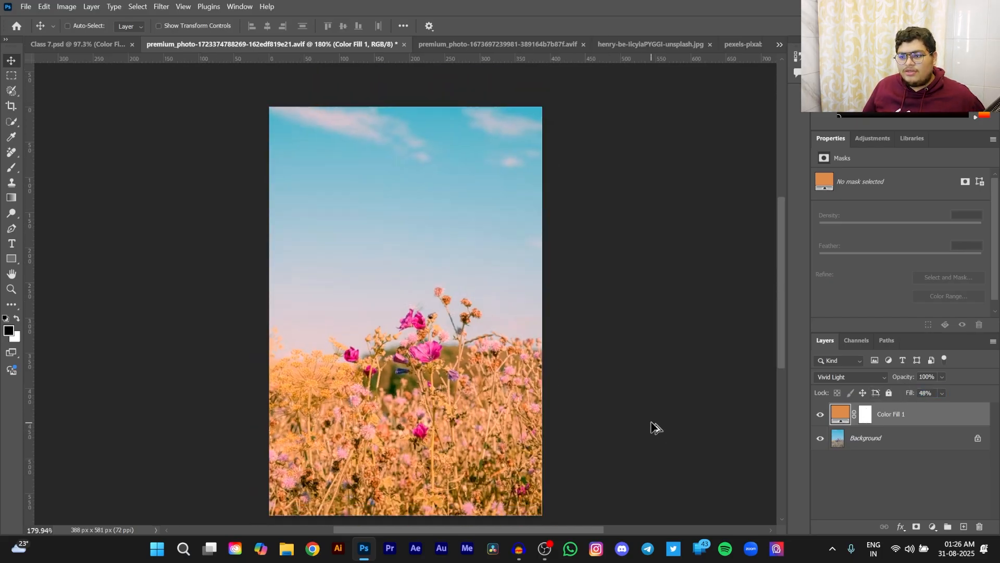
click(820, 415)
click(820, 414)
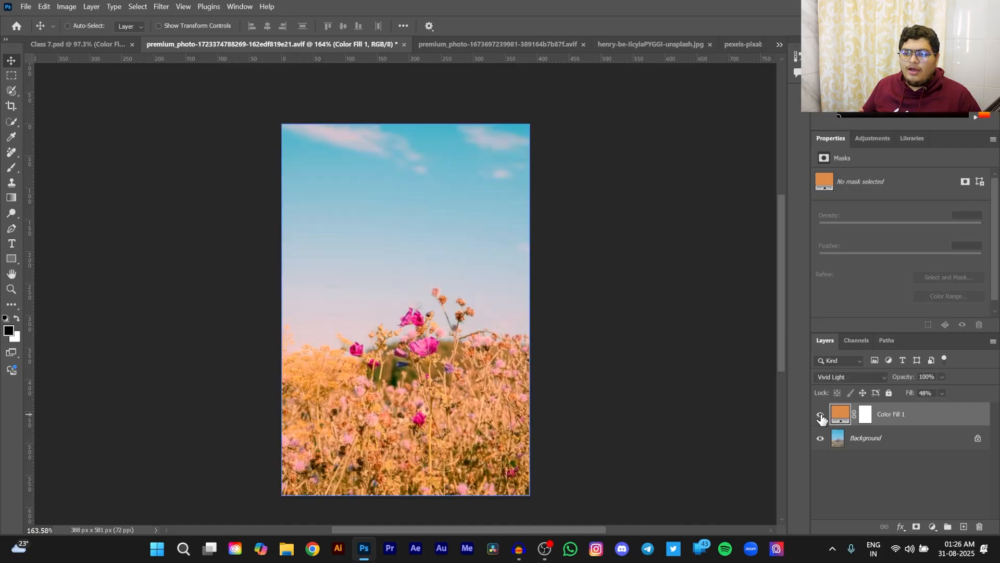
click(821, 415)
click(820, 414)
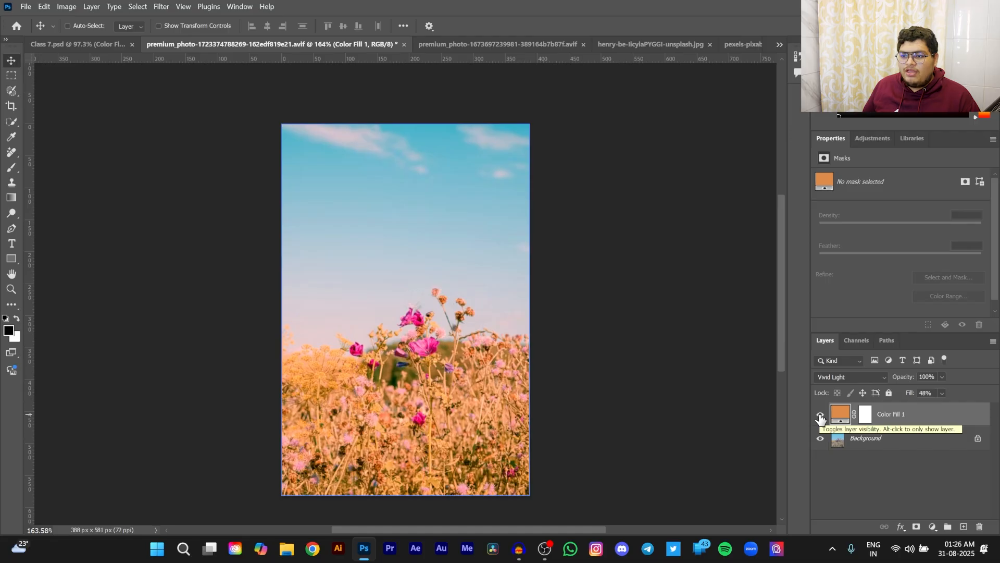
click(820, 415)
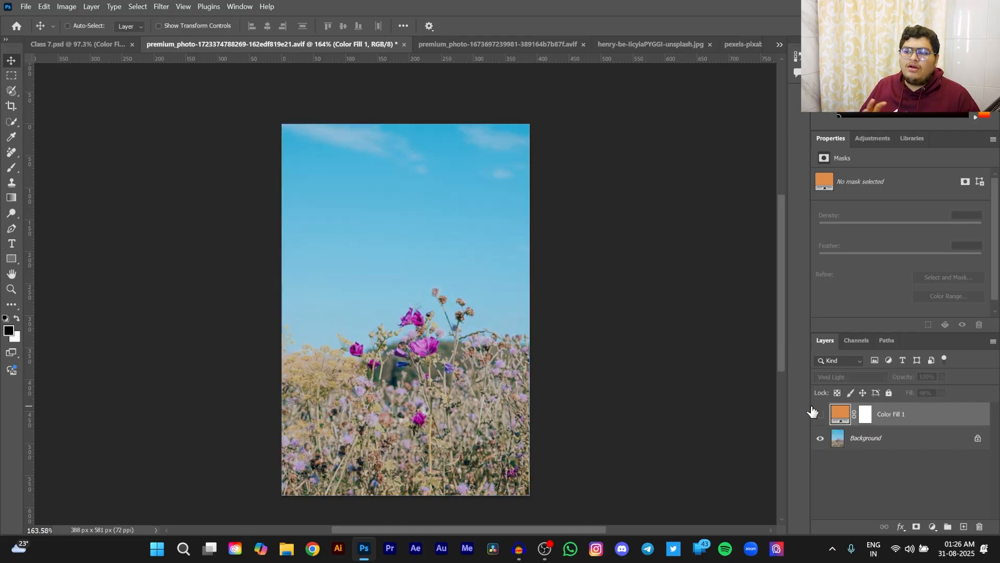
click(821, 415)
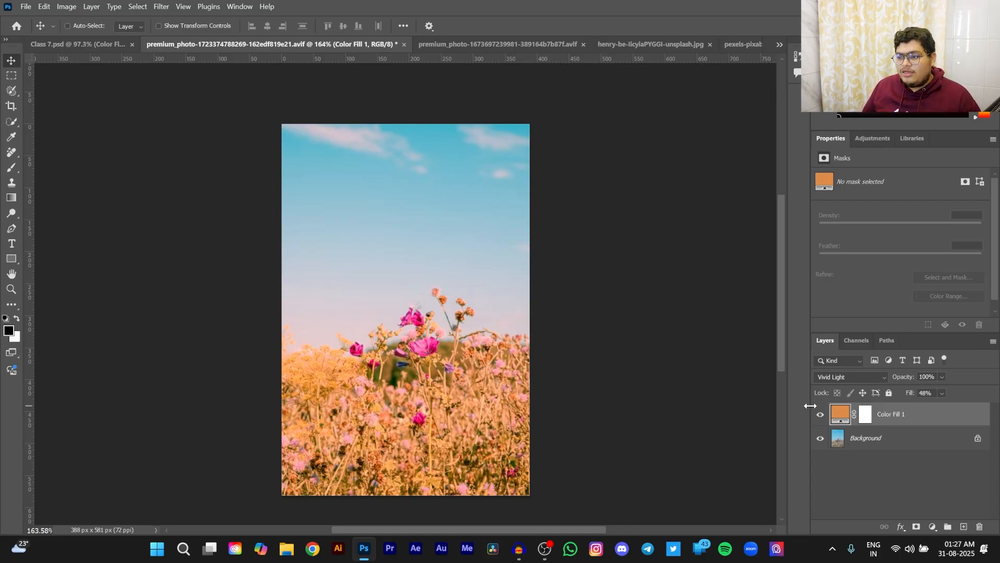
- Compare Linear Light with Vivid Light on the Color Fill 1 layer and settle on Linear Light
click(866, 377)
click(849, 399)
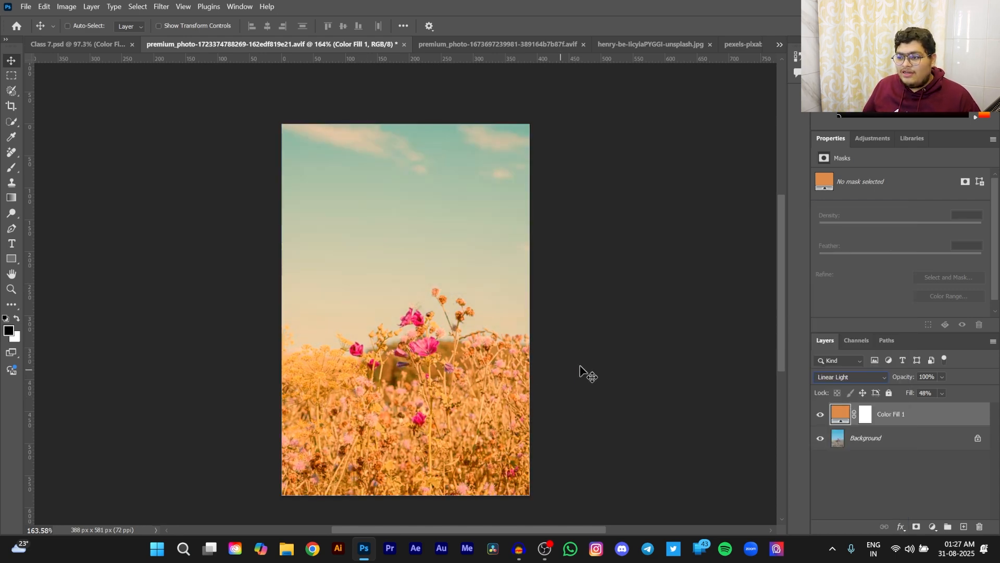
click(876, 377)
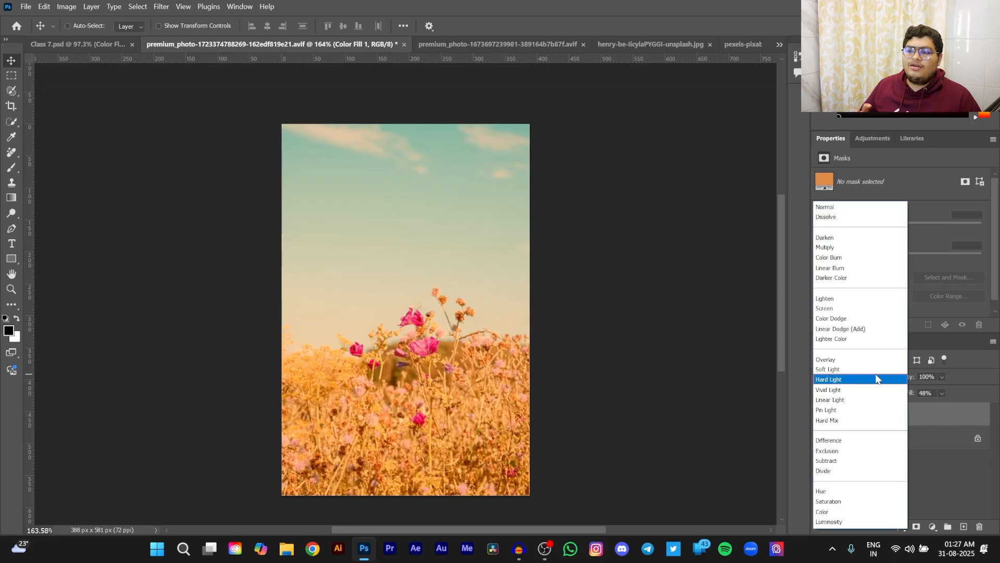
click(840, 395)
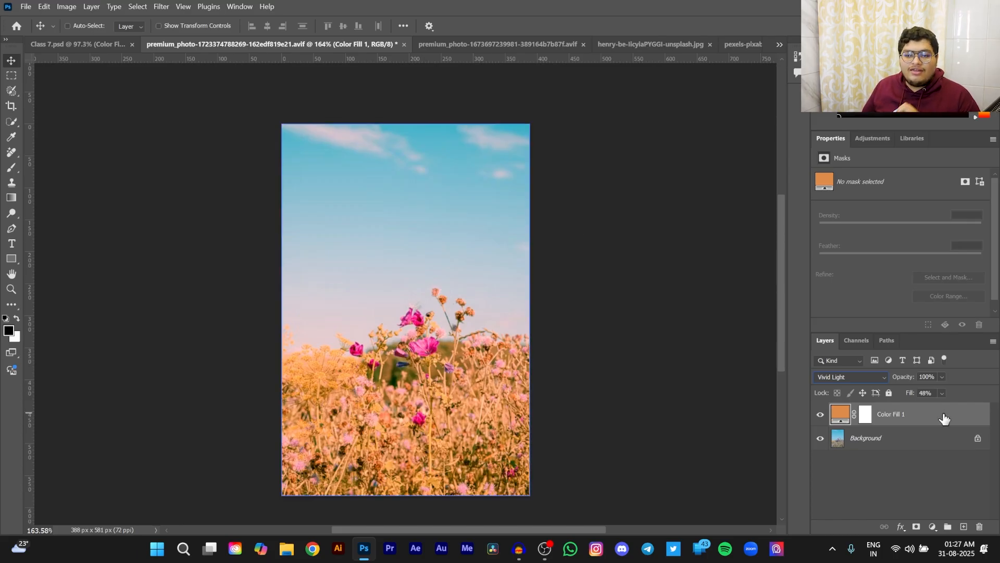
click(856, 378)
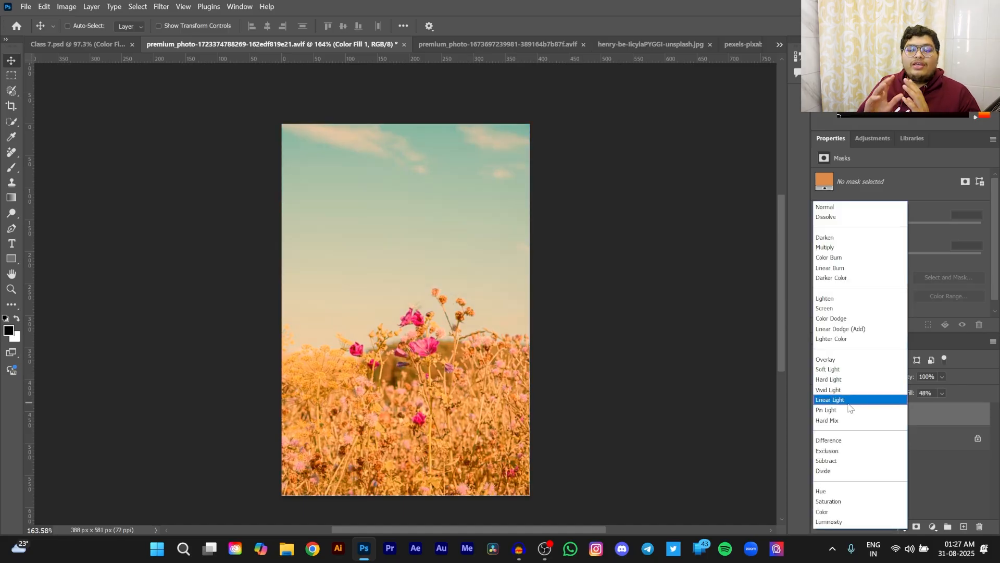
click(854, 387)
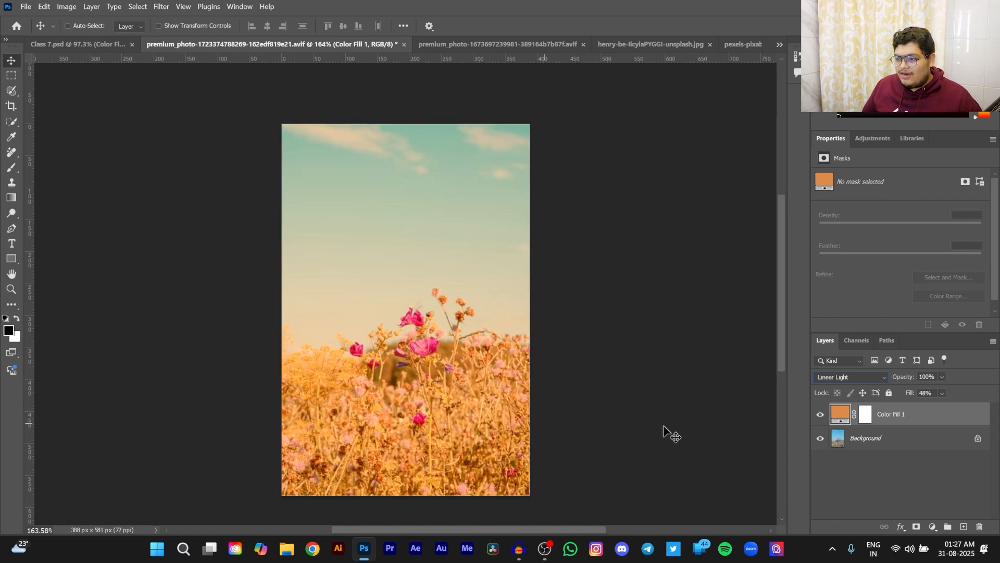
- Duplicate the flower photo's Background layer
click(869, 441)
key(ctrl+j)
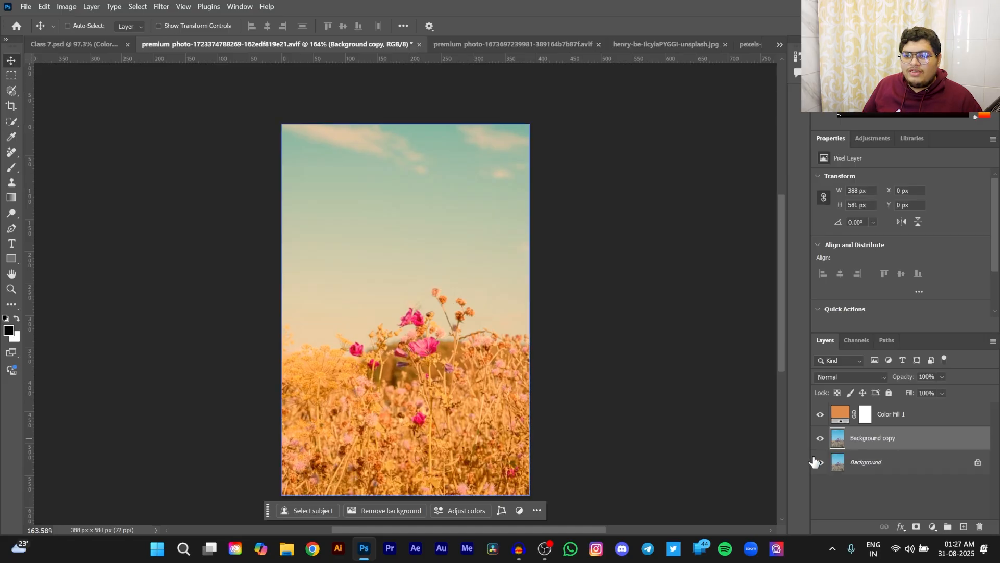
click(136, 6)
mouse_move(159, 7)
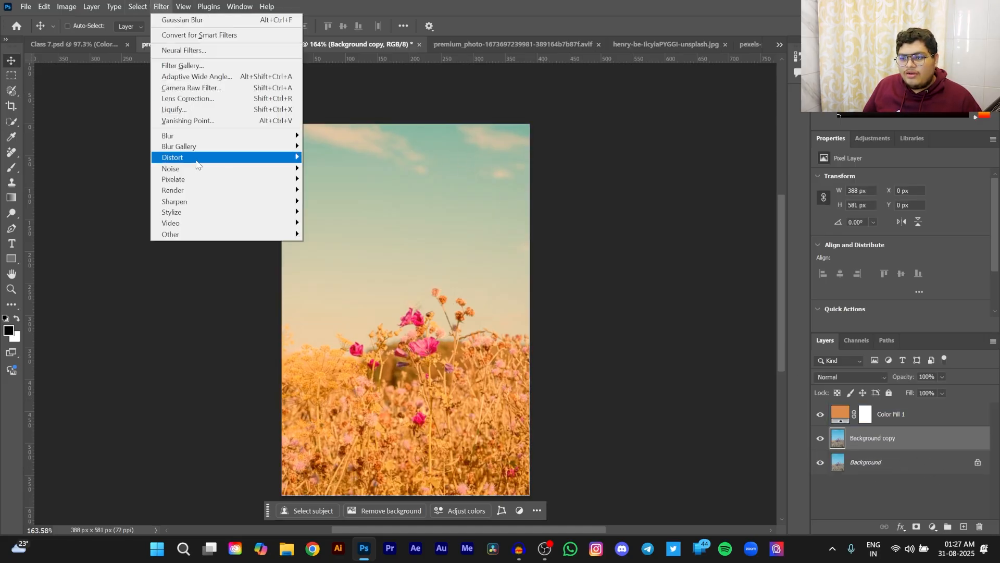
click(326, 168)
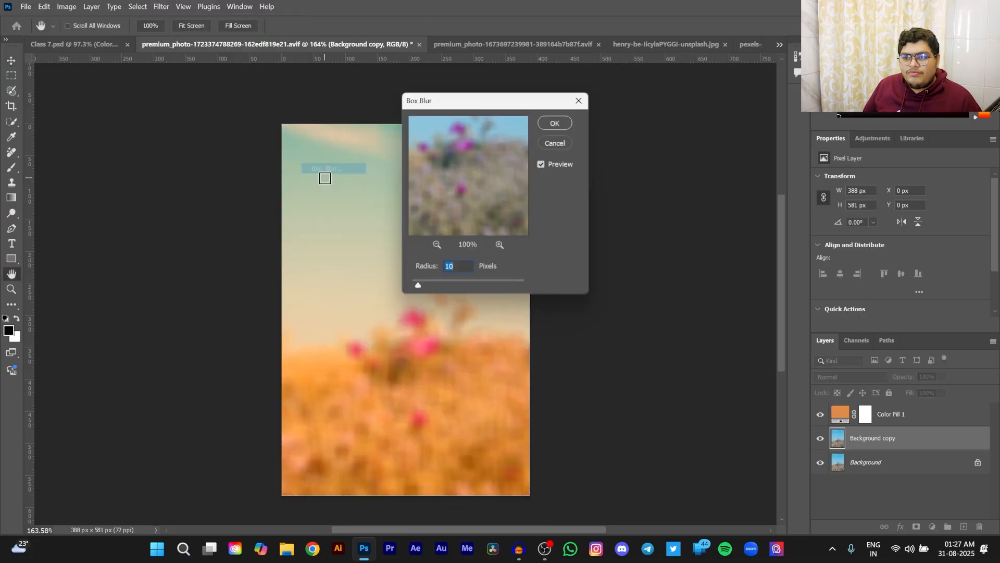
click(555, 143)
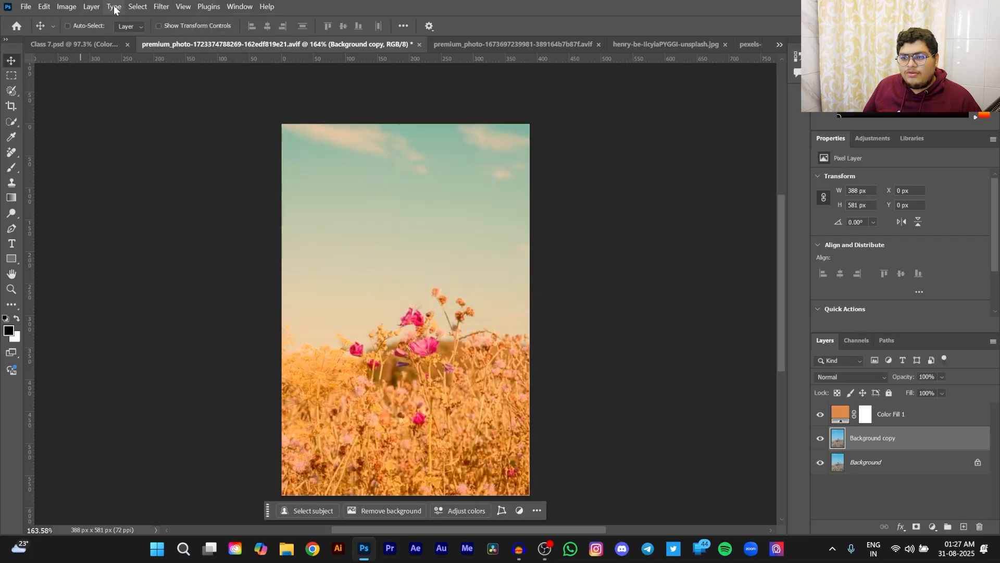
- Apply a Gaussian Blur with an 18.0 pixel radius to the Background copy layer
click(159, 6)
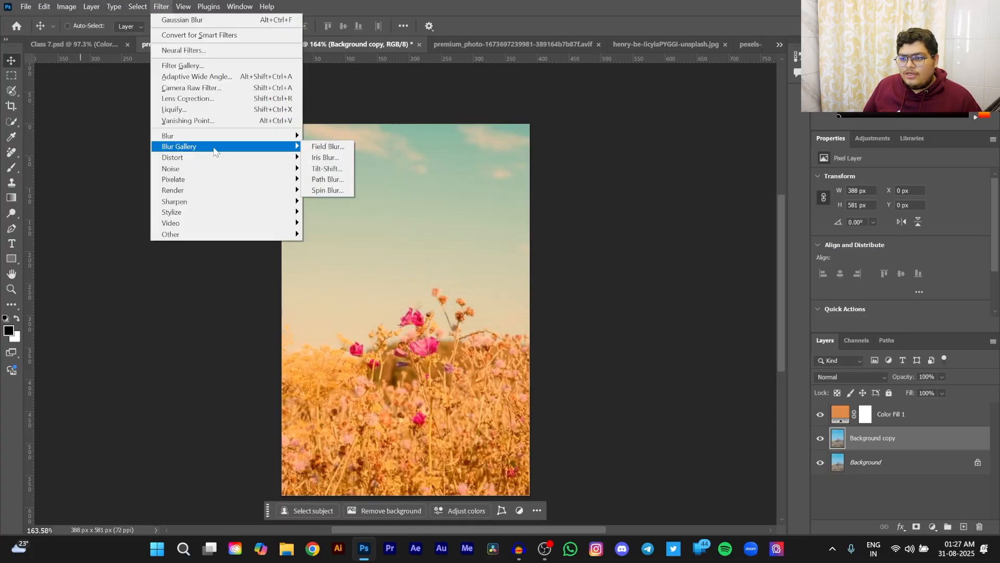
mouse_move(239, 136)
click(349, 179)
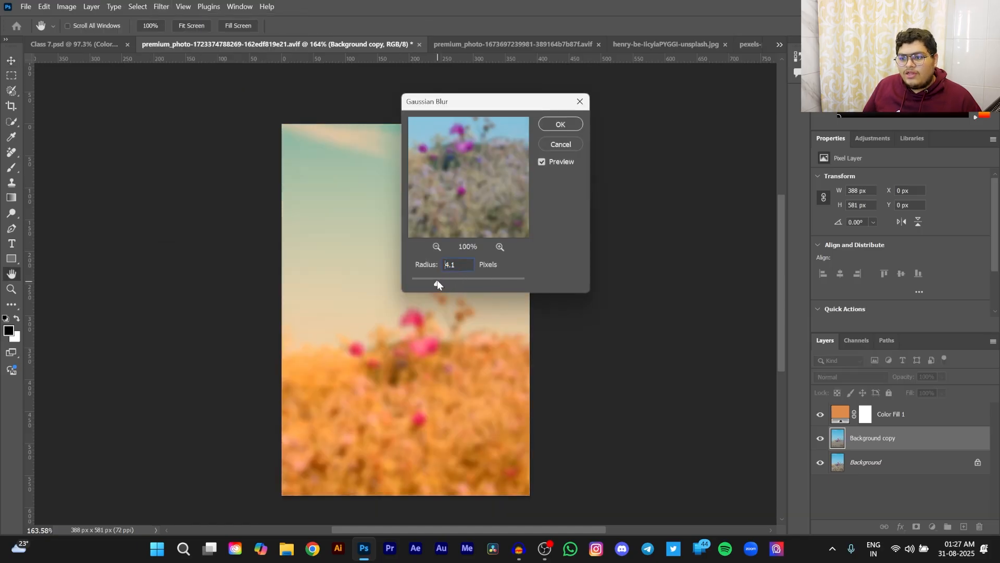
drag(437, 283, 442, 283)
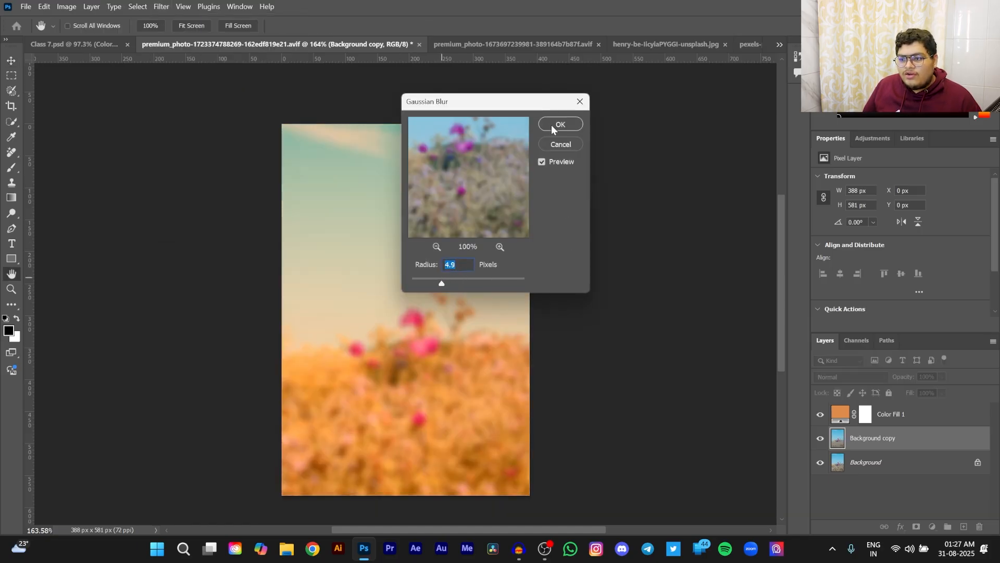
drag(443, 284, 460, 282)
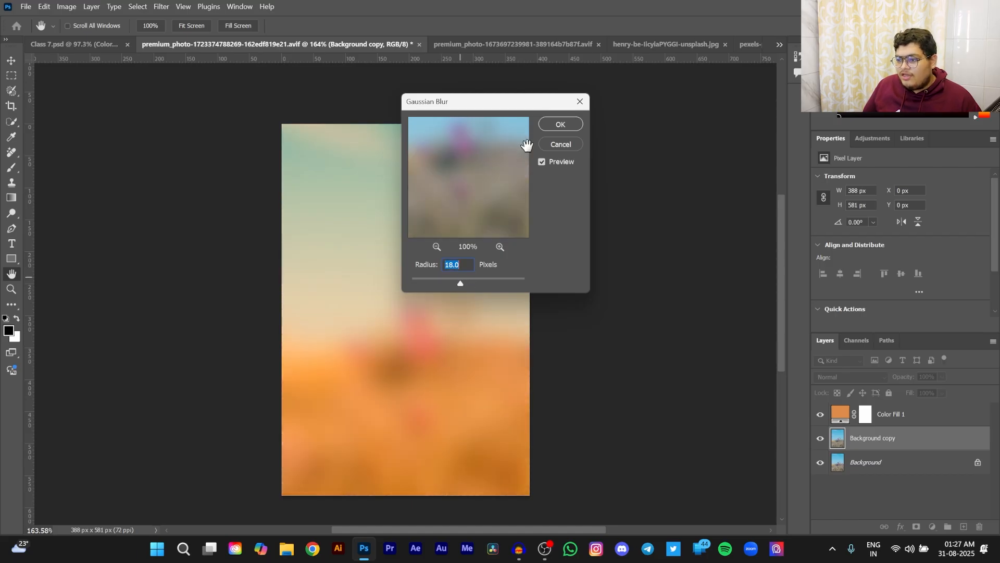
click(549, 127)
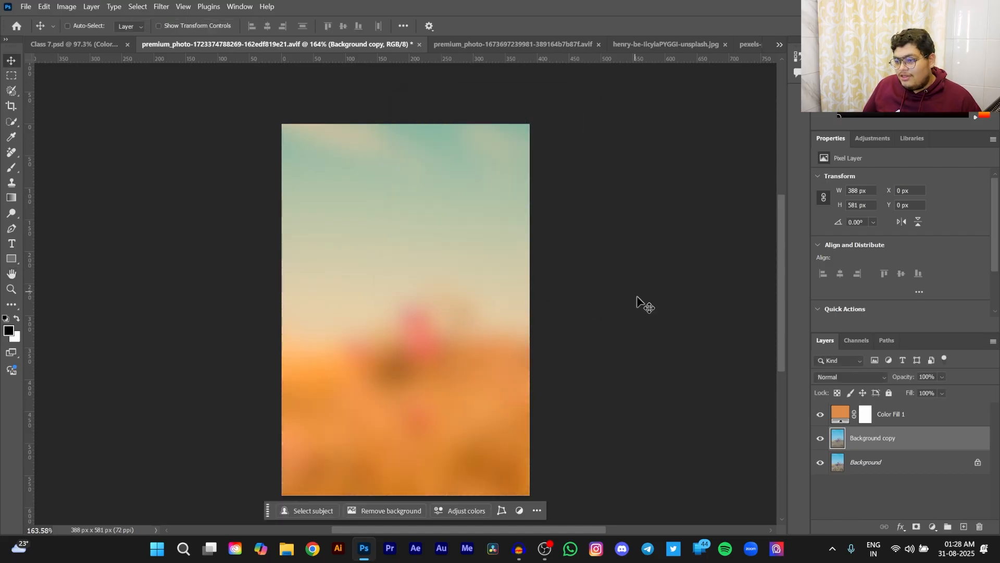
- Set the blurred Background copy layer to Hard Light blending at 70% opacity
click(848, 376)
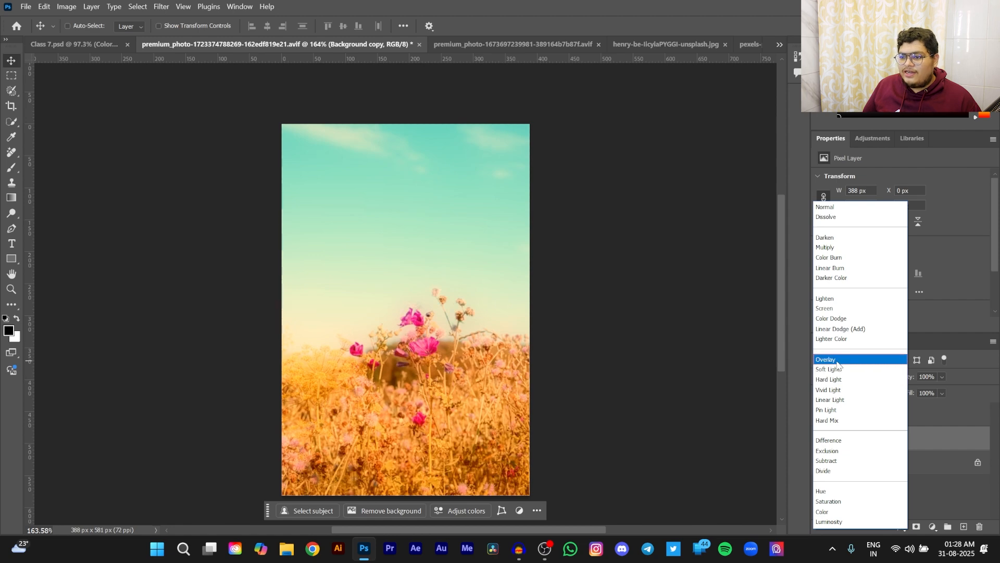
click(840, 379)
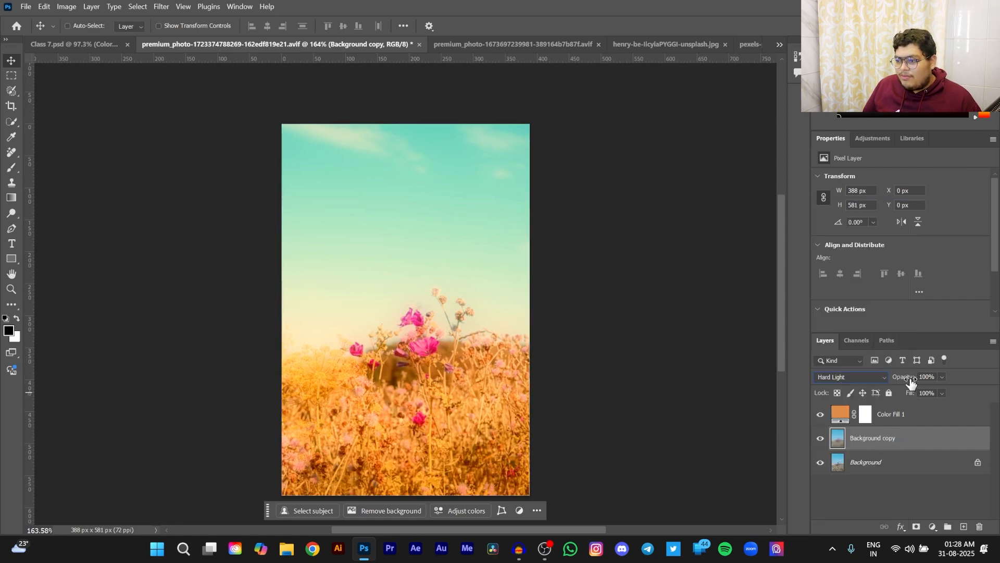
drag(908, 383, 899, 382)
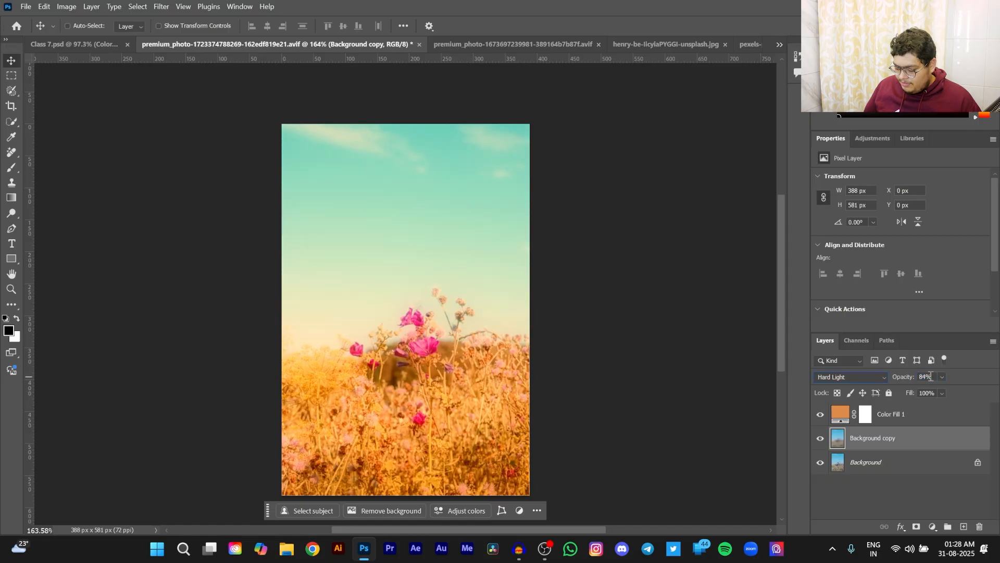
text(70)
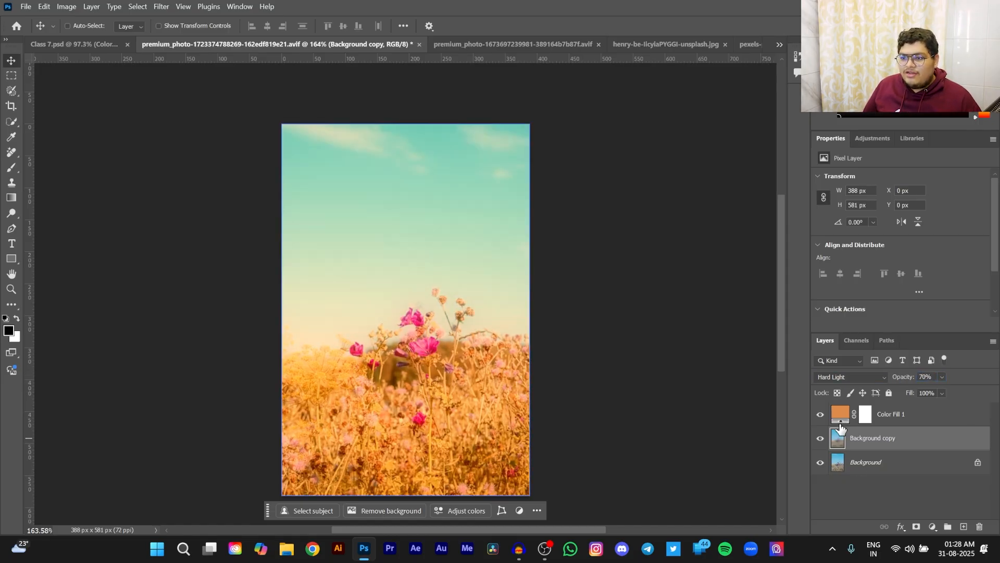
- Compare the photo with the Background copy glow hidden and shown, and reduce that layer's opacity to 27%
click(822, 439)
click(822, 438)
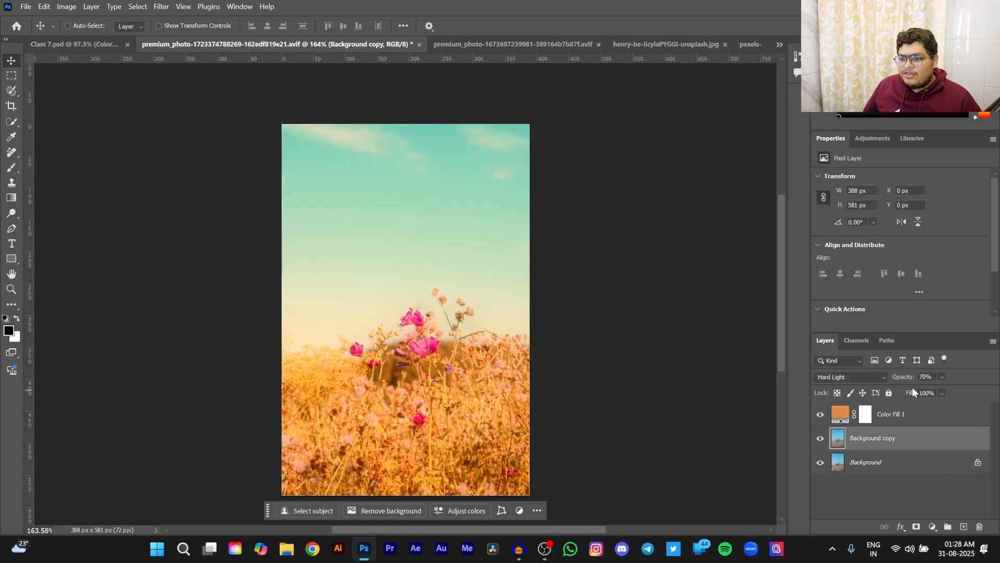
drag(907, 382, 894, 384)
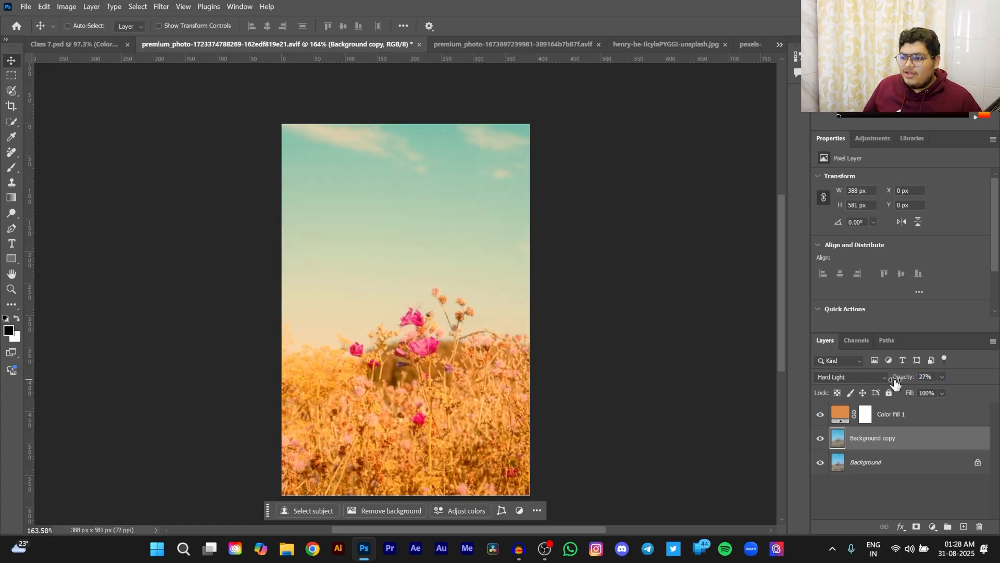
- Compare the original flower photo with the Color Fill 1 and Background copy layers hidden and shown
click(840, 416)
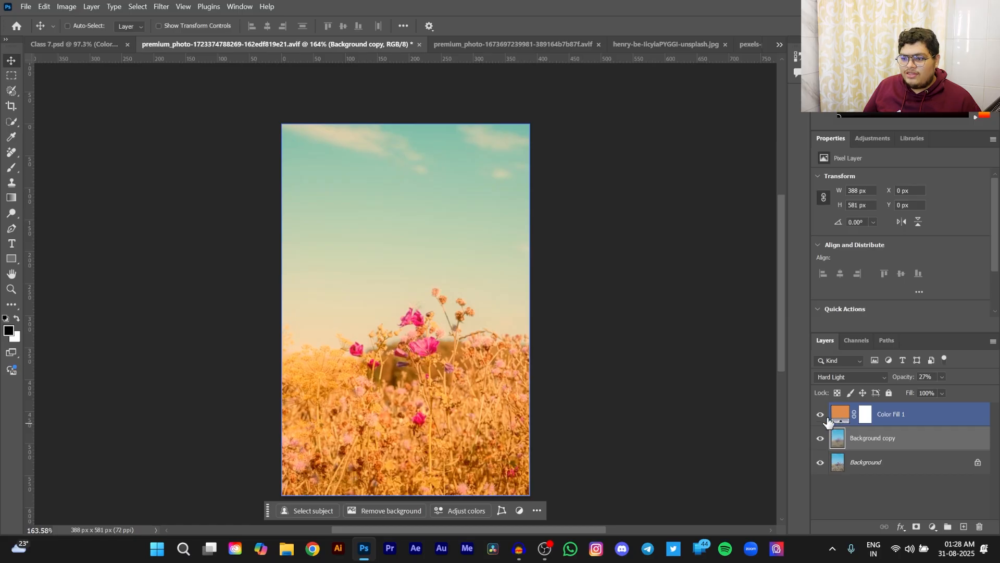
click(820, 415)
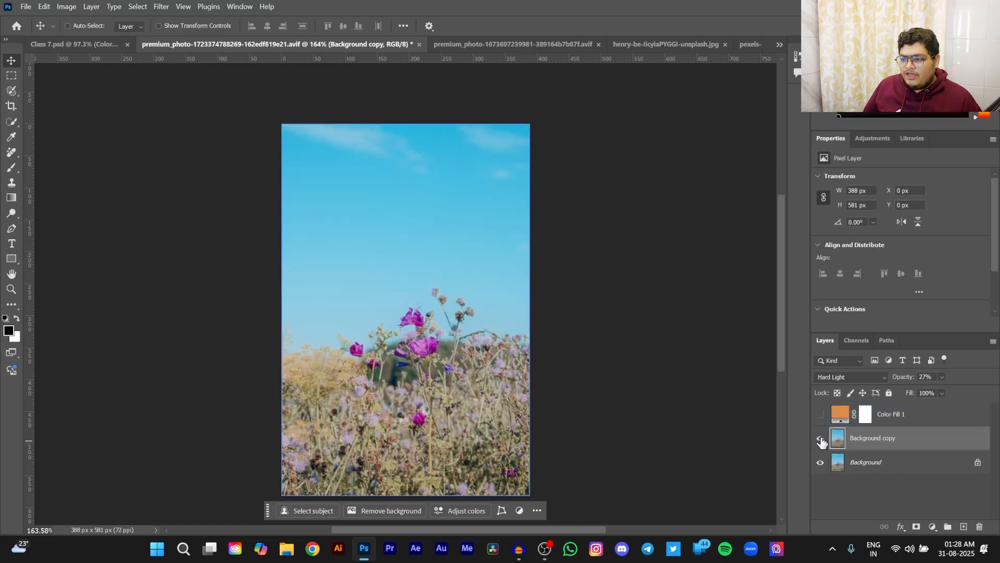
click(820, 439)
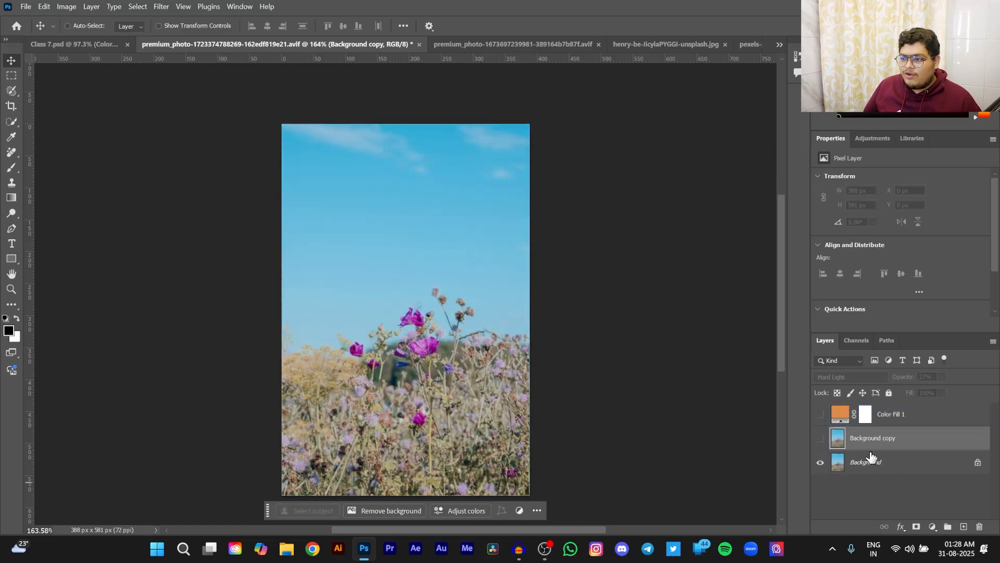
click(820, 438)
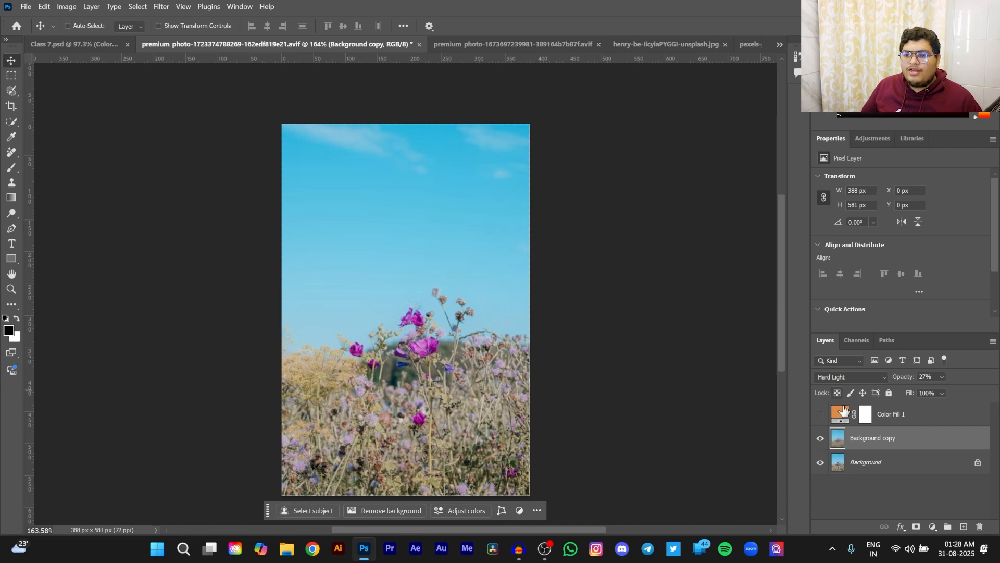
click(819, 416)
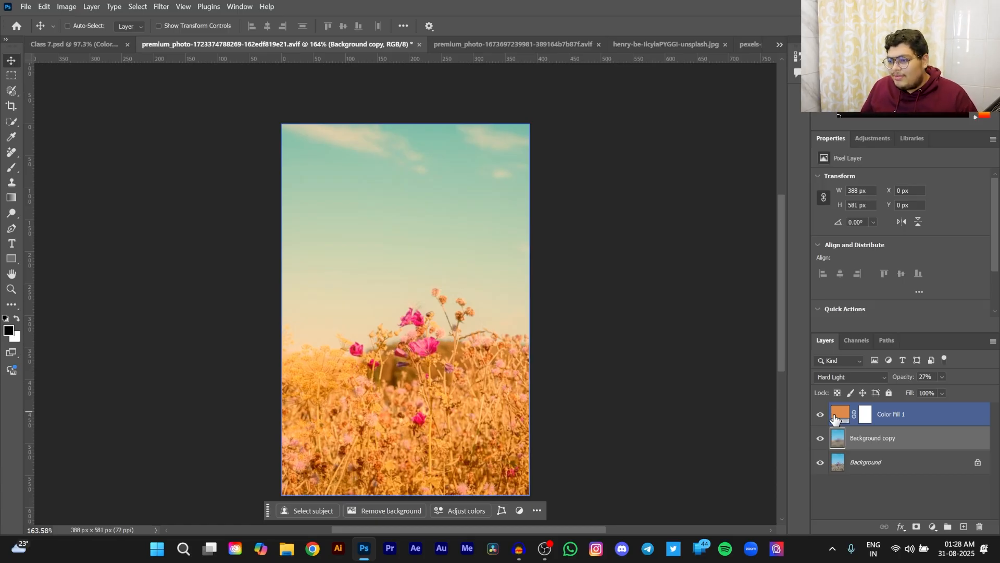
- Change the Background copy layer's blend mode to Pin Light
click(870, 378)
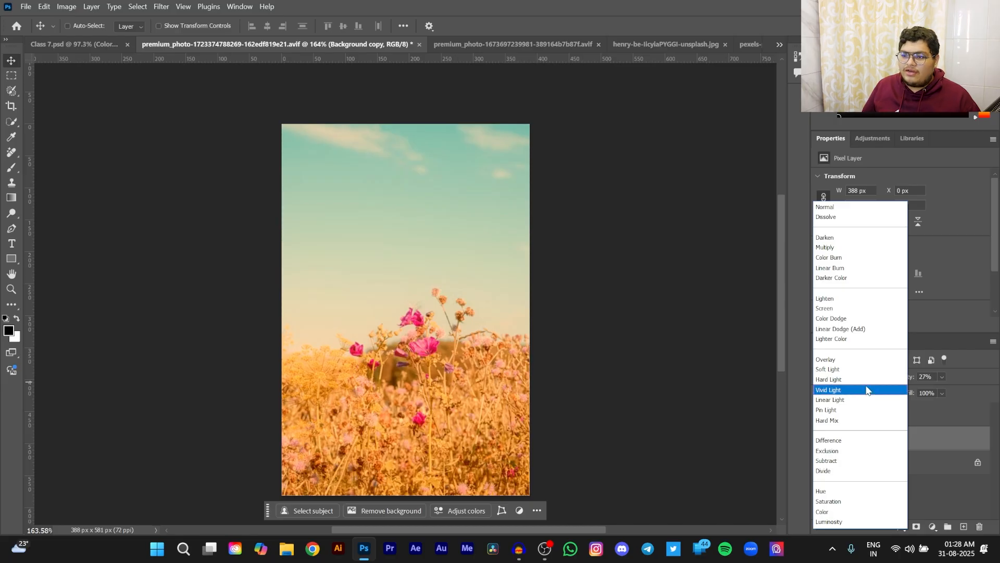
click(834, 411)
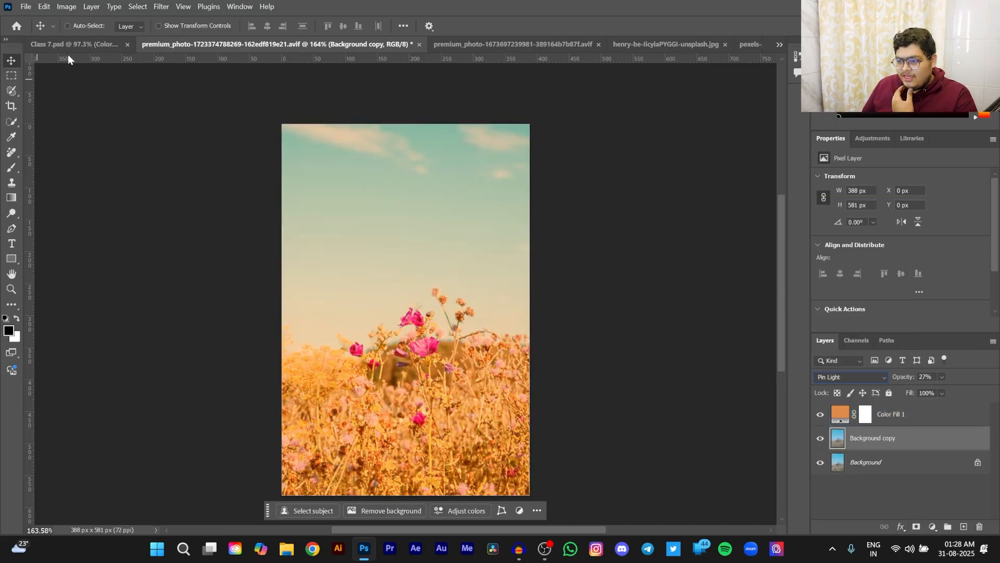
- In the Class 7.psd document, show the Rectangle 1 copy 7 gray-band layer and move it above Layer 2
click(65, 41)
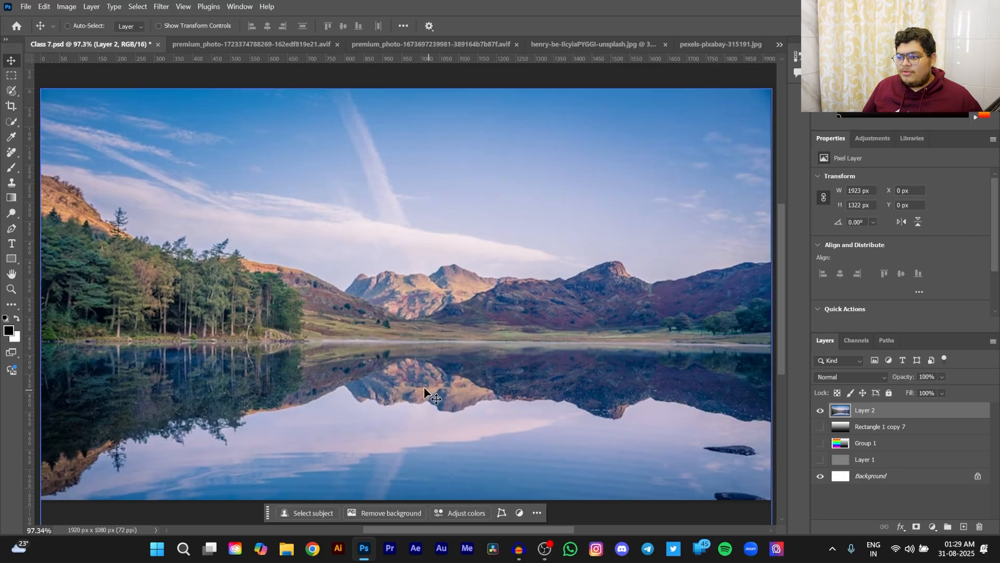
click(907, 432)
click(821, 427)
drag(911, 427, 909, 405)
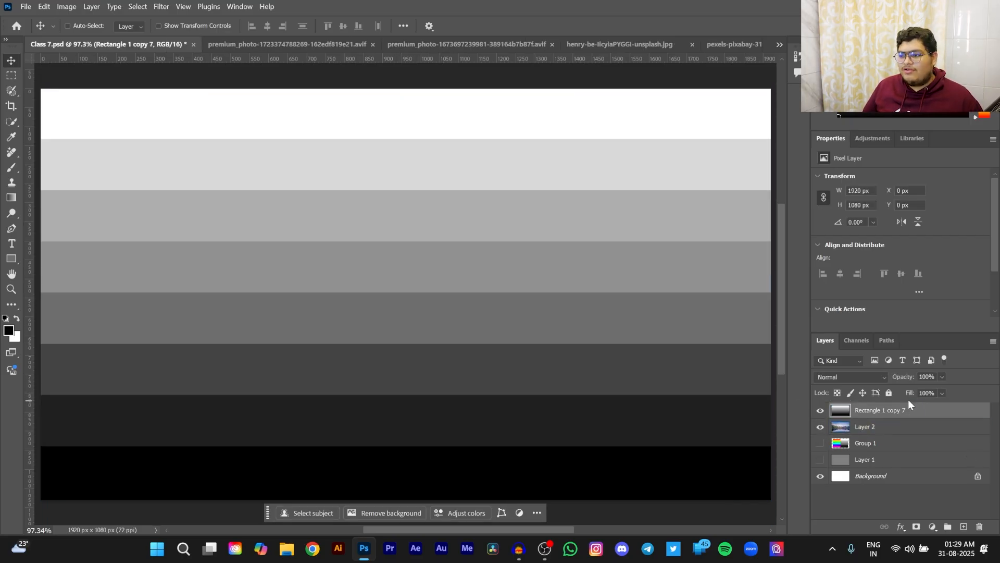
- Blend the Rectangle 1 copy 7 layer in Pin Light and examine its effect on the lake photo
click(844, 379)
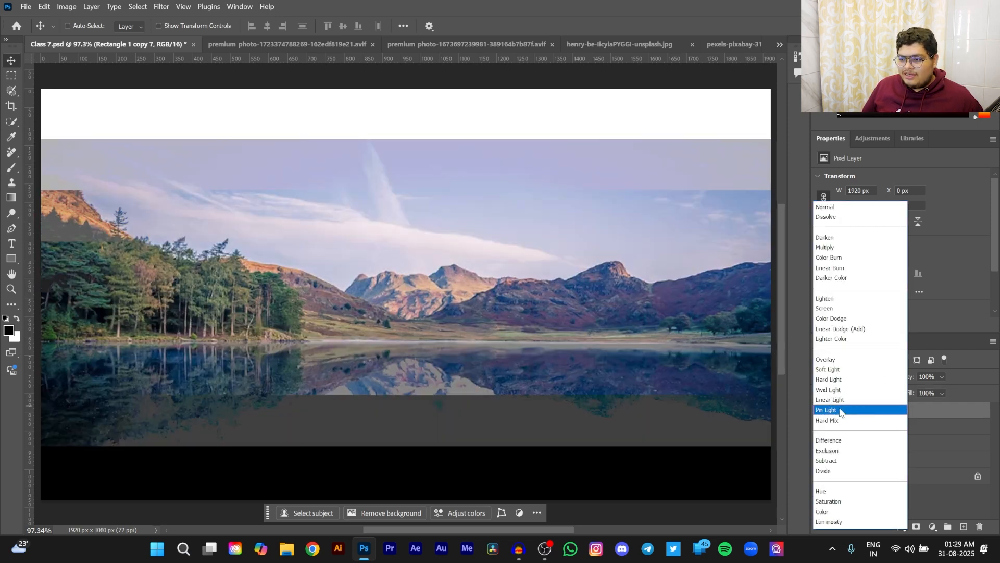
click(831, 410)
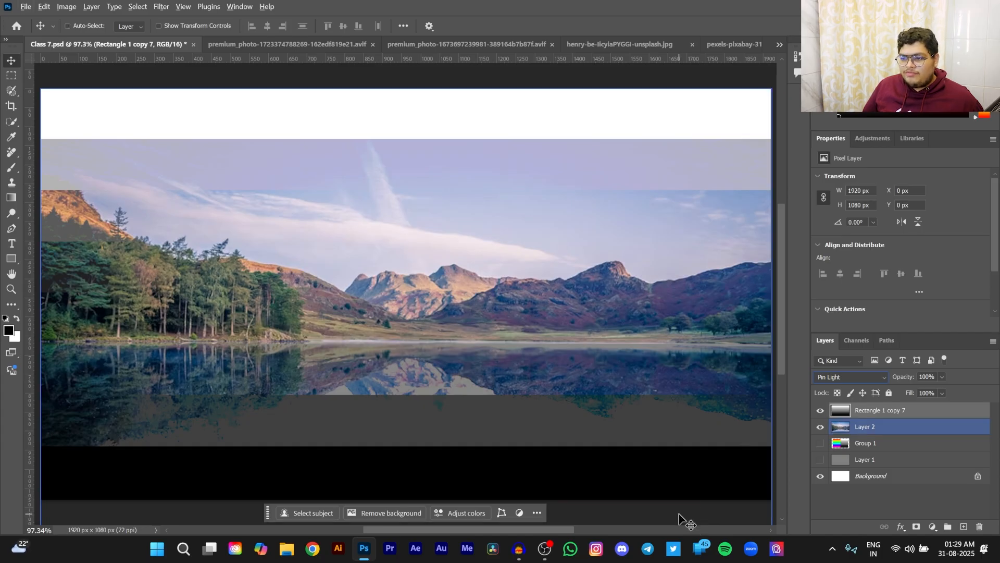
click(867, 476)
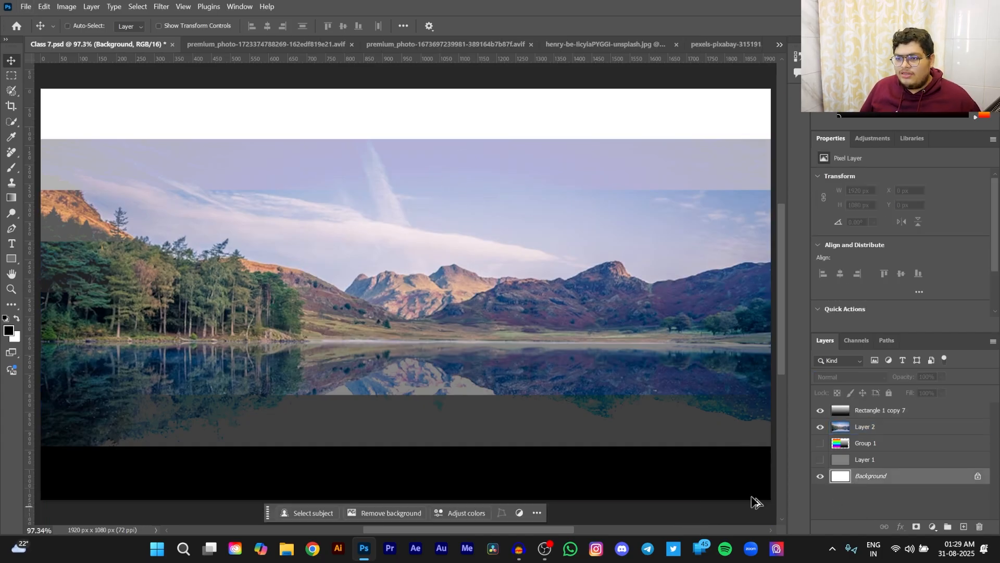
scroll(574, 475, down, 4)
scroll(676, 454, down, 1)
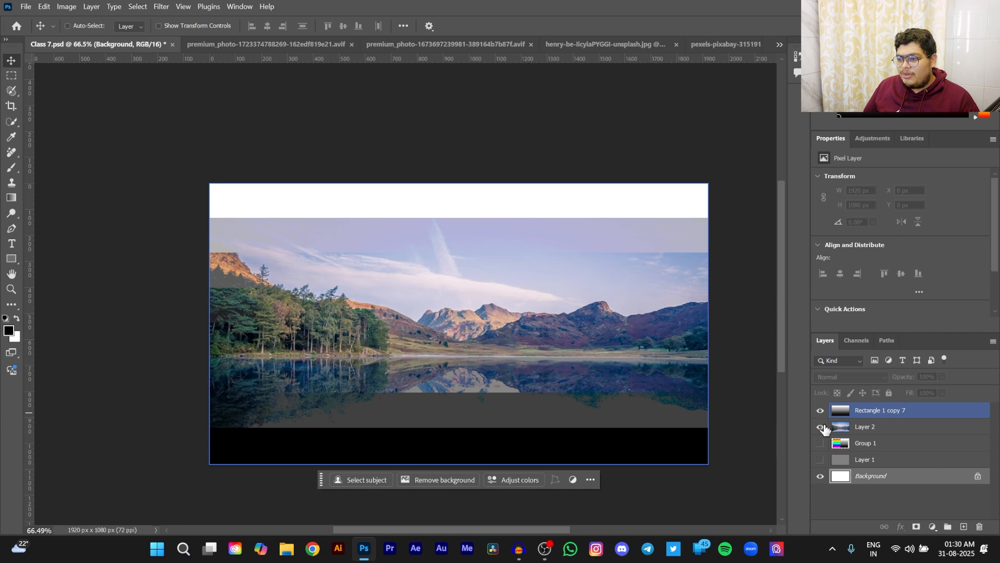
- Return the Rectangle 1 copy 7 layer to Normal blending and duplicate it twice
click(909, 410)
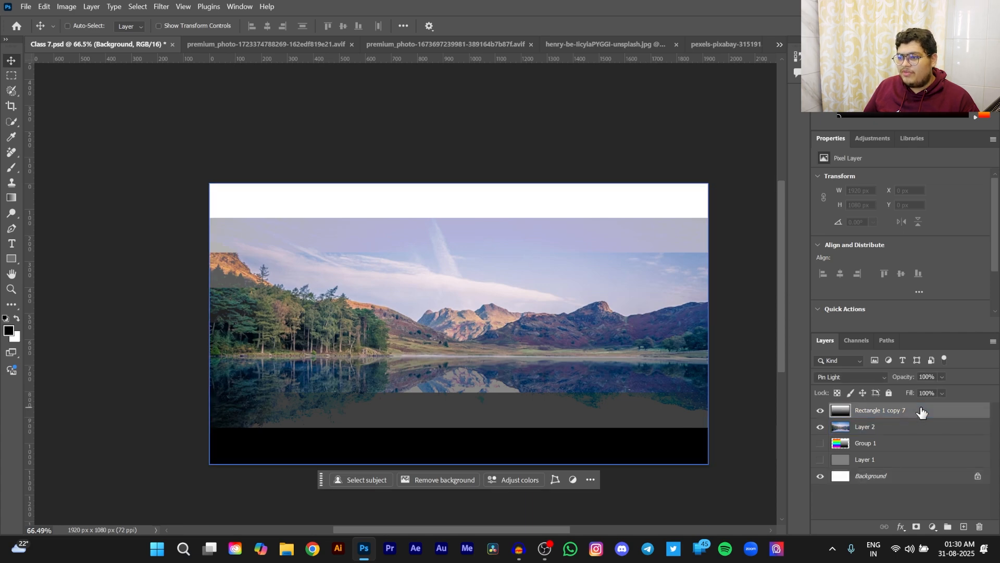
click(871, 381)
click(832, 203)
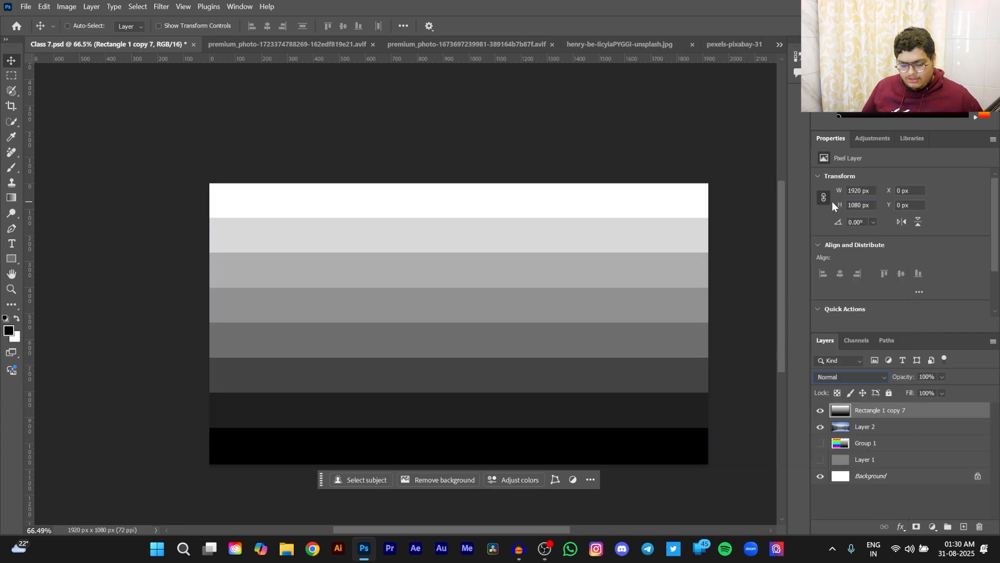
key(ctrl)
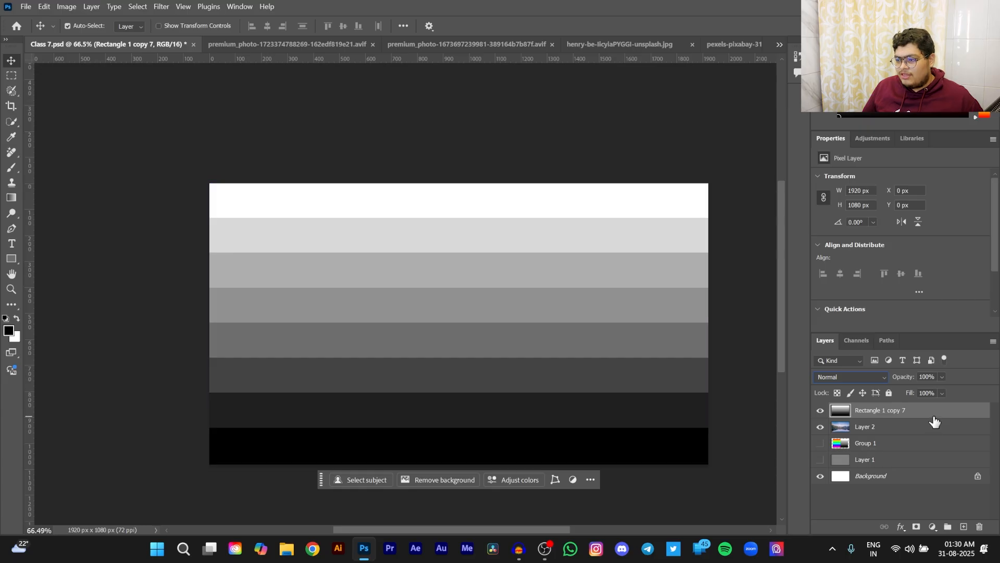
key(ctrl+j)
key(ctrl+j)
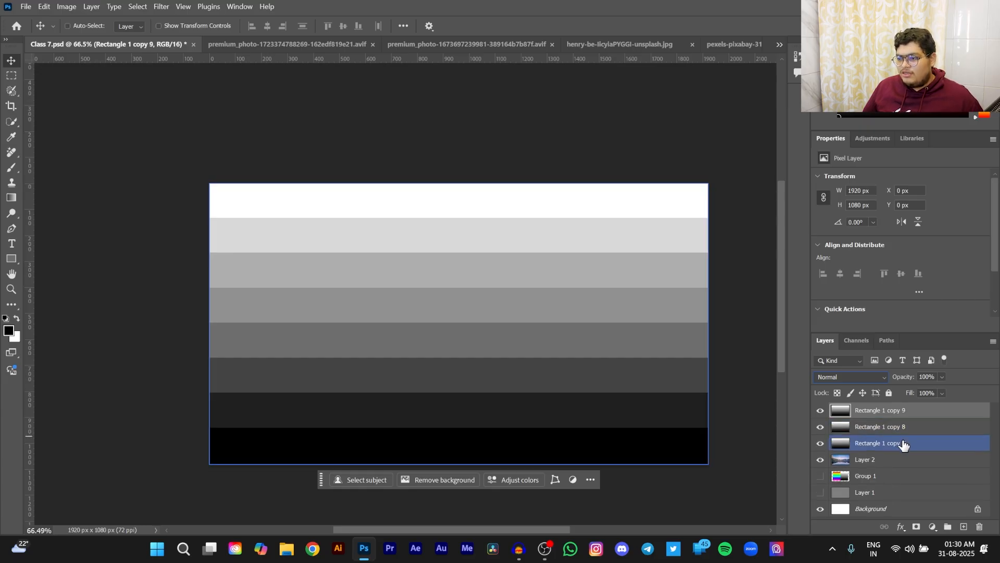
- Set the original Rectangle 1 copy 7 layer's blend mode to Pin Light
click(905, 448)
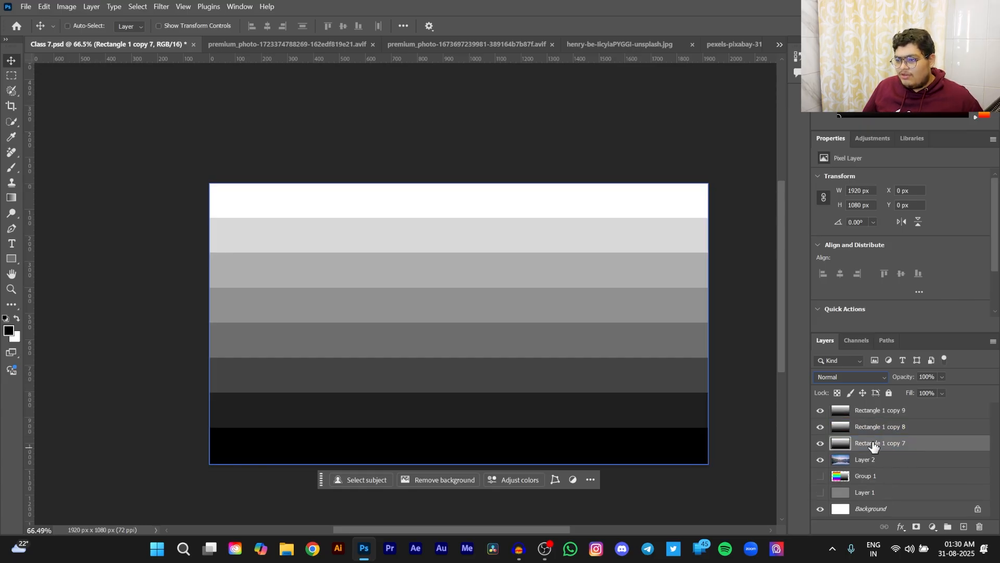
click(849, 377)
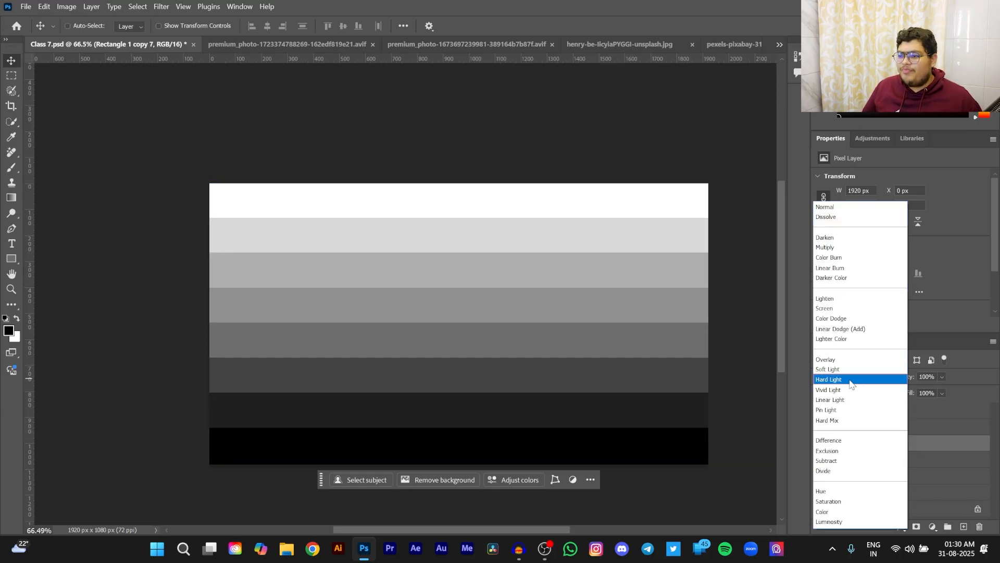
click(845, 411)
- Set the Rectangle 1 copy 8 layer to Darken and hide the other two gray-band layers
click(868, 427)
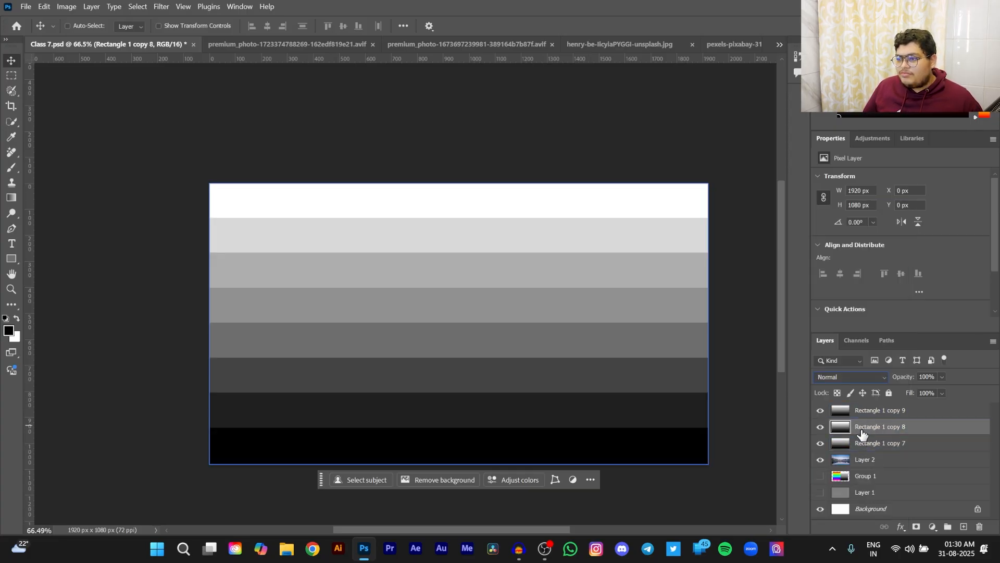
click(838, 377)
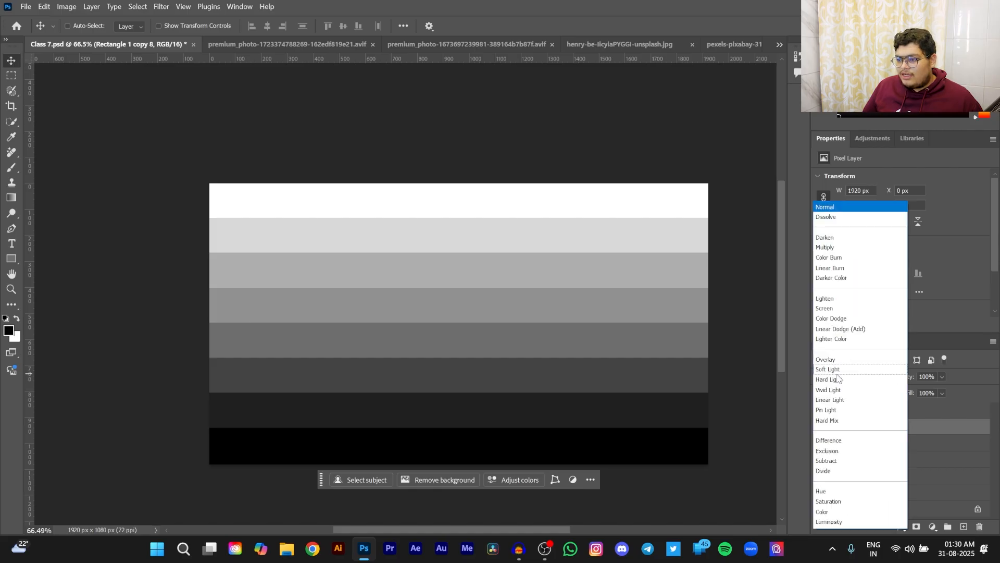
click(827, 238)
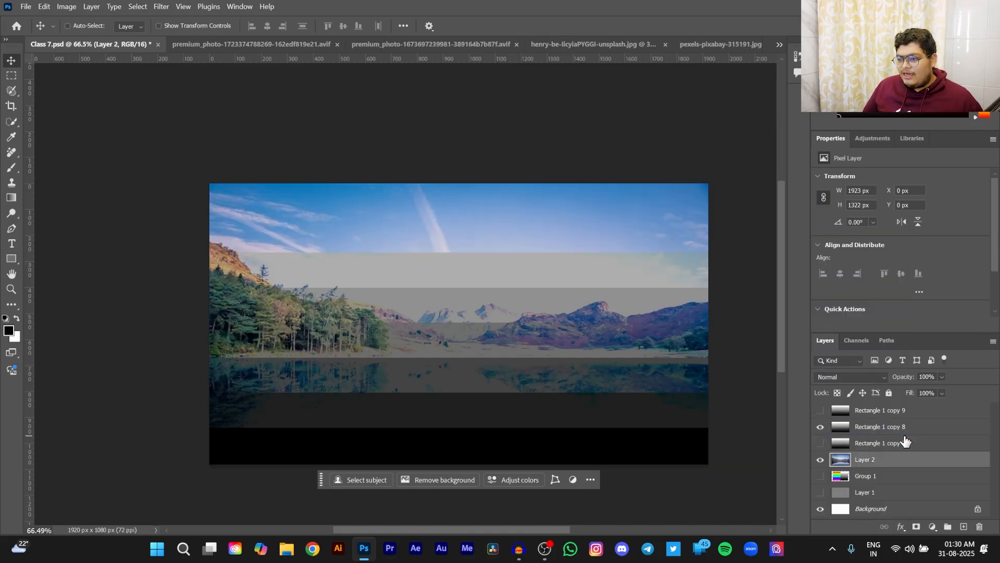
click(903, 429)
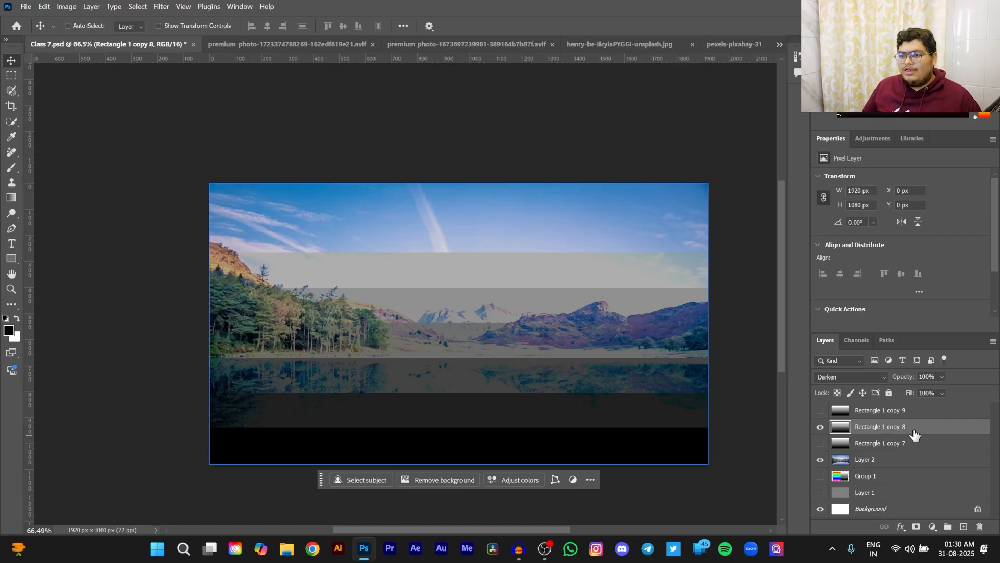
- Apply Levels to the Rectangle 1 copy 8 layer with the white input level at 128
key(ctrl+l)
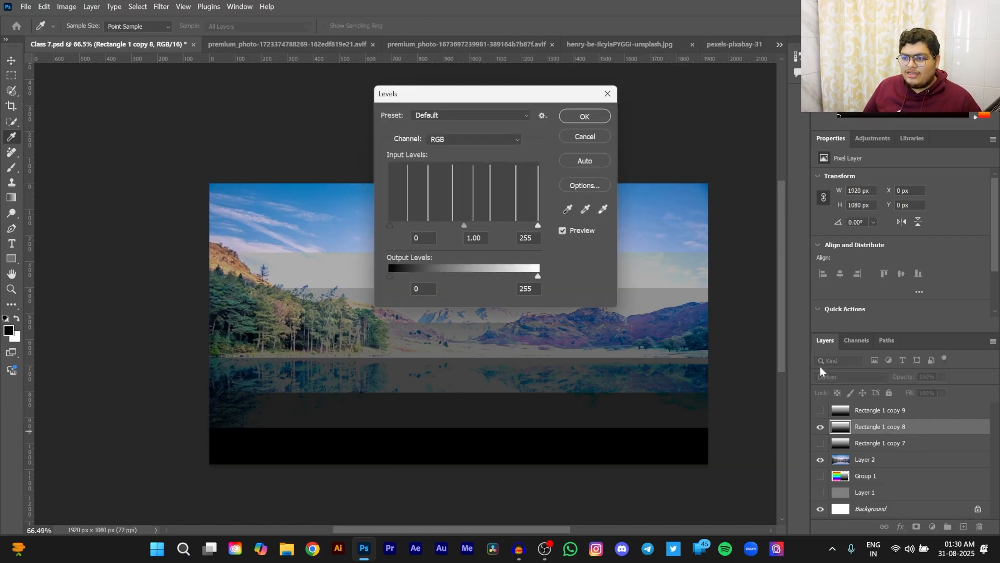
drag(539, 224, 465, 228)
double_click(523, 238)
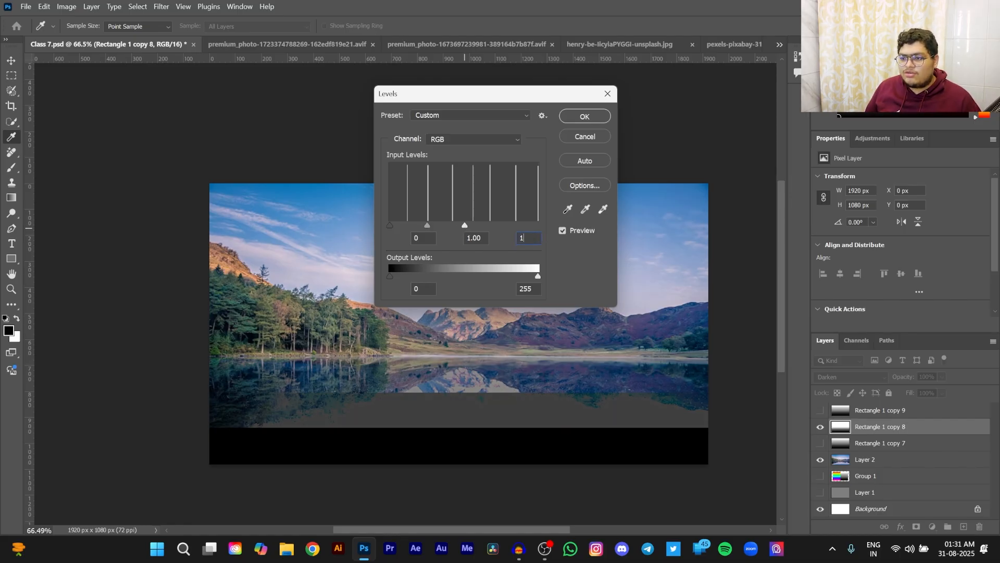
text(128)
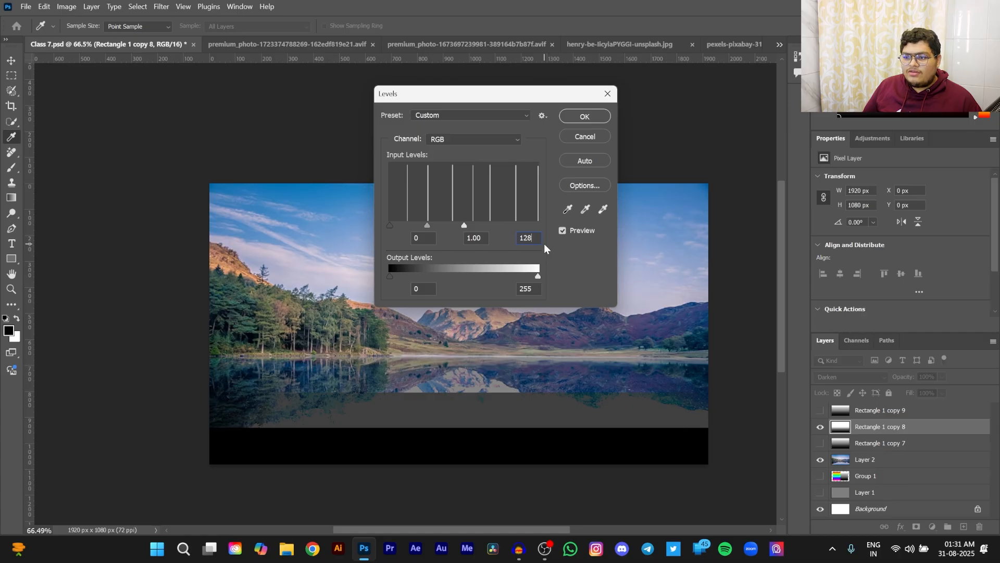
click(584, 119)
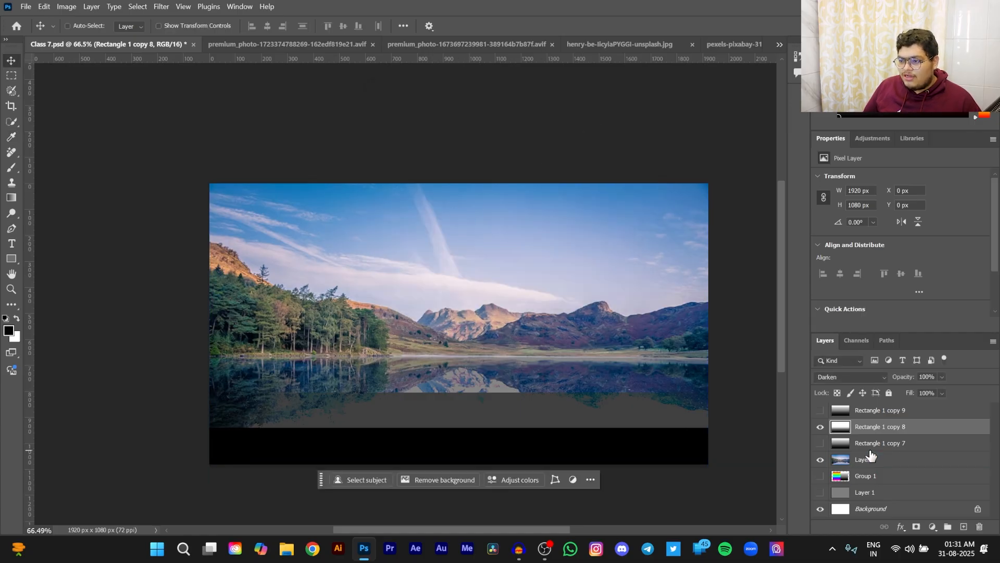
- Show the Rectangle 1 copy 9 layer, set its blend mode to Lighten, and hide Rectangle 1 copy 8
click(880, 410)
click(820, 410)
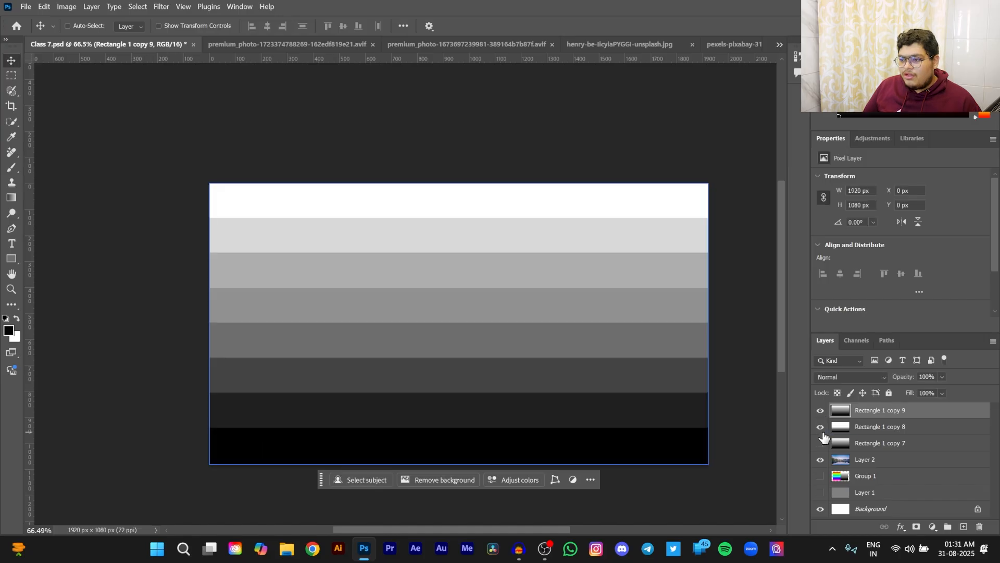
click(850, 377)
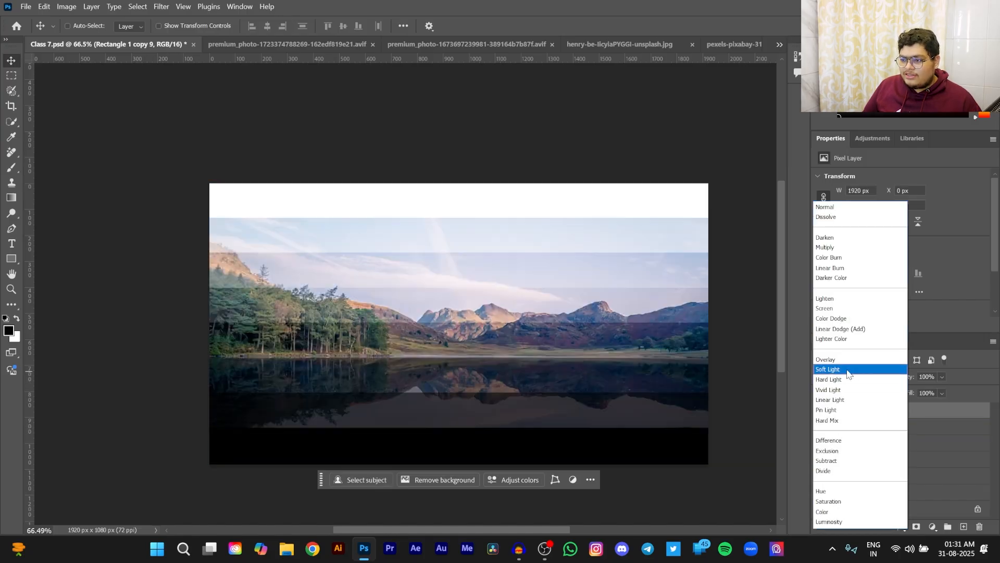
click(830, 298)
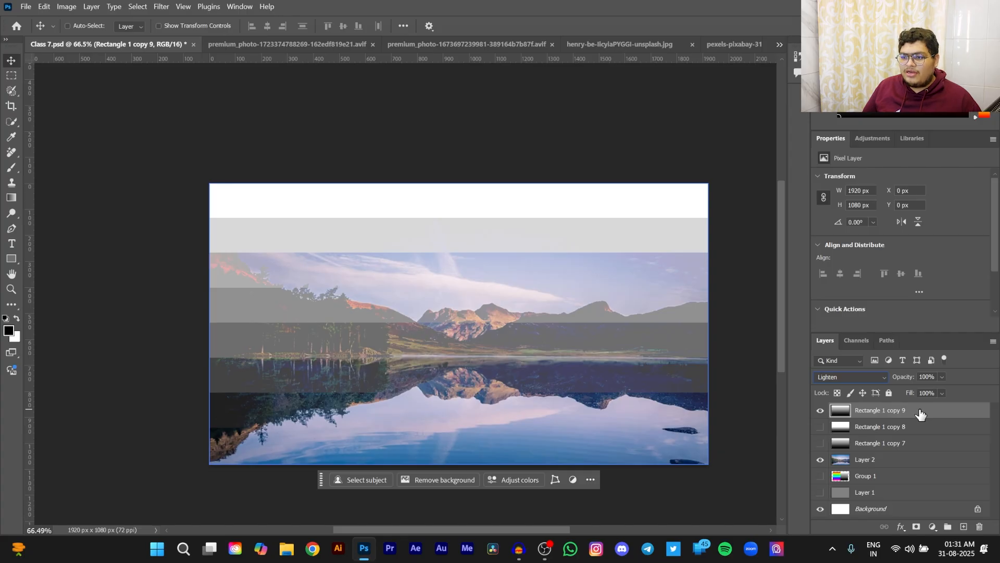
- Apply Levels to the Rectangle 1 copy 9 layer with the black input level at 128
key(ctrl+l)
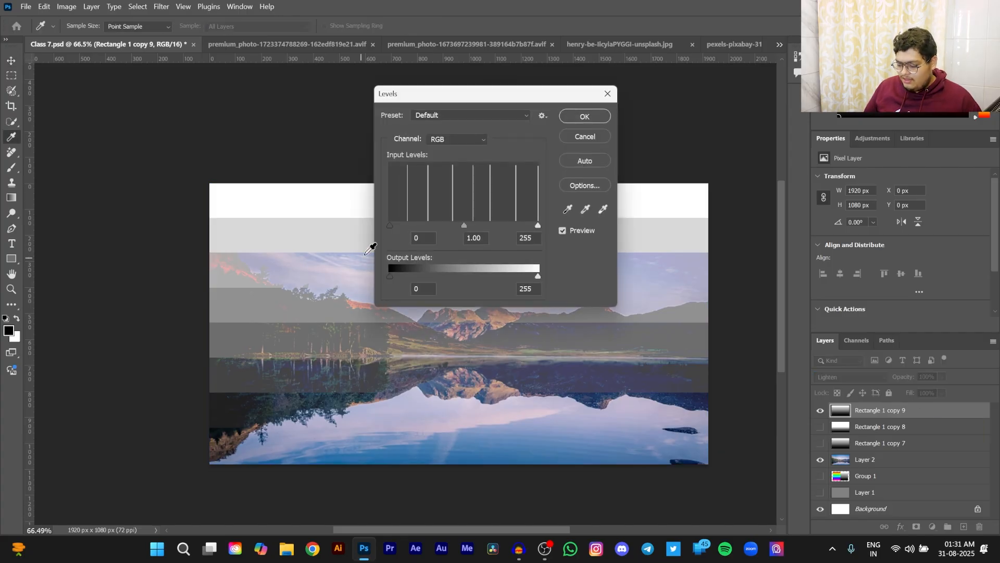
double_click(411, 238)
text(128)
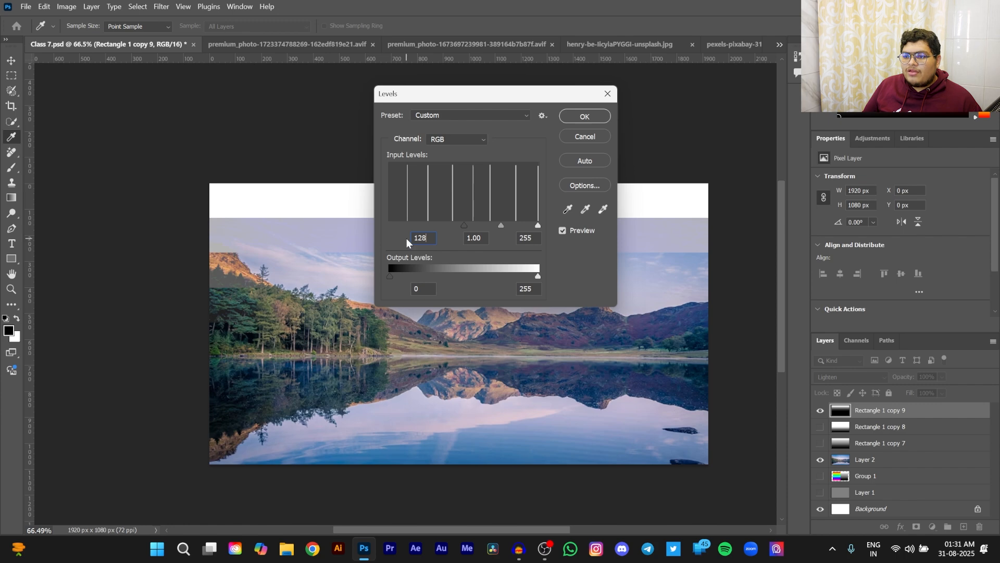
click(585, 116)
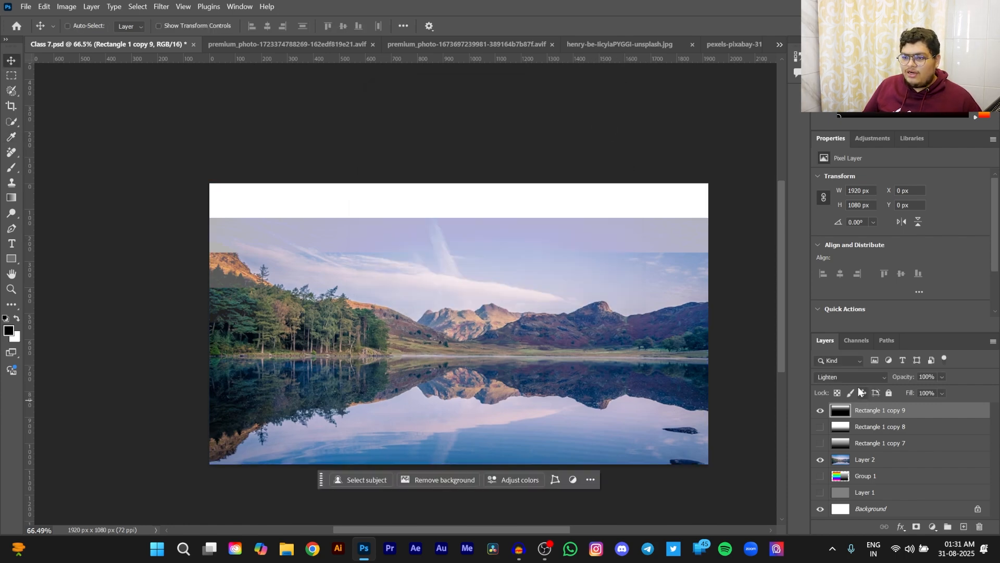
- Compare the combined Darken and Lighten layers with the Pin Light layer Rectangle 1 copy 7 by switching their visibility
click(821, 427)
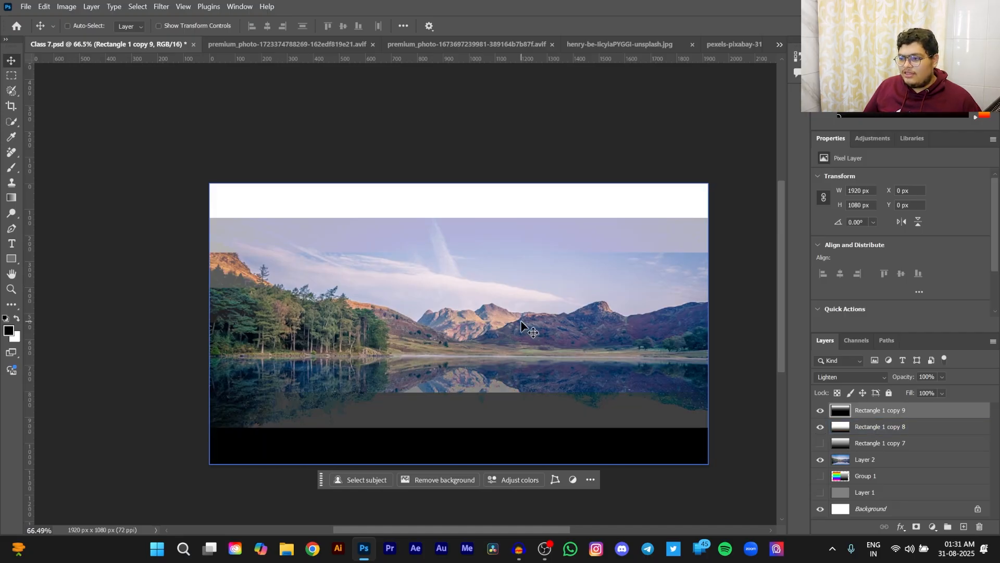
click(865, 443)
click(820, 427)
click(820, 411)
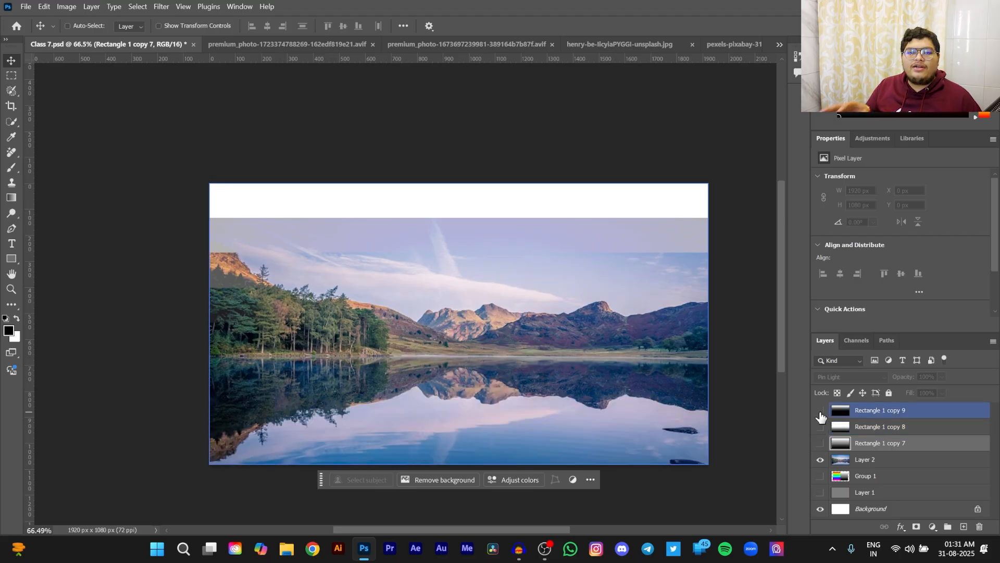
click(821, 443)
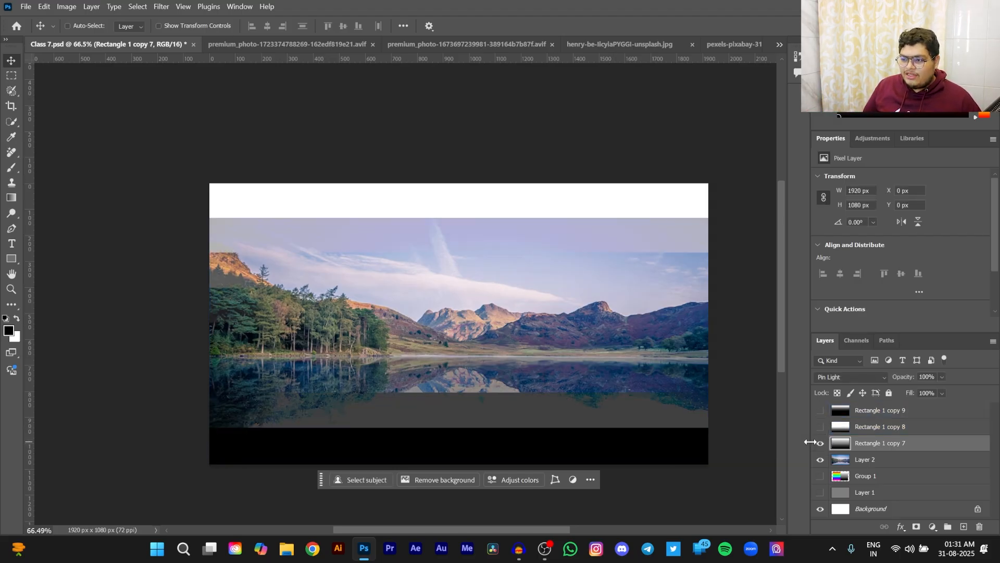
click(820, 443)
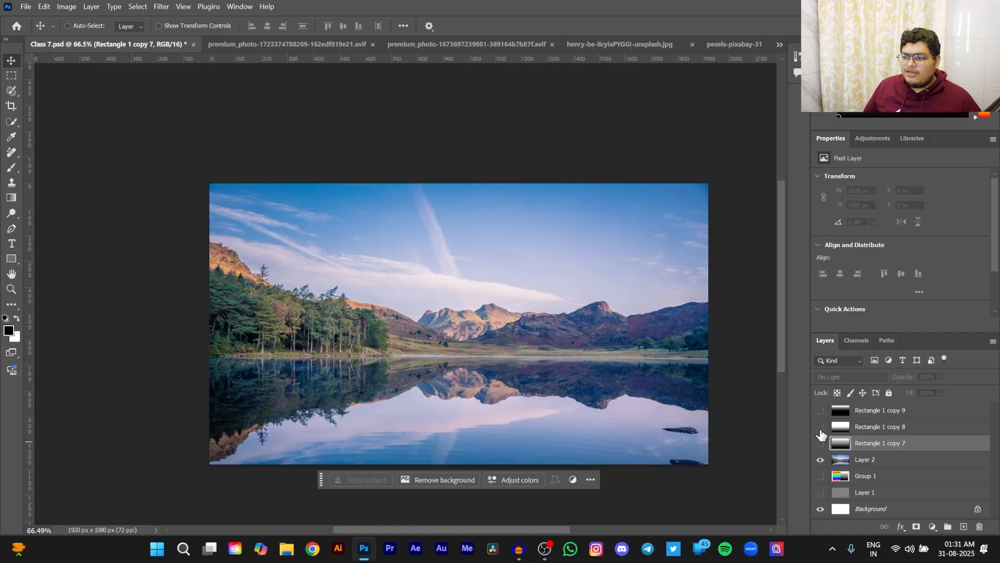
click(821, 426)
click(820, 411)
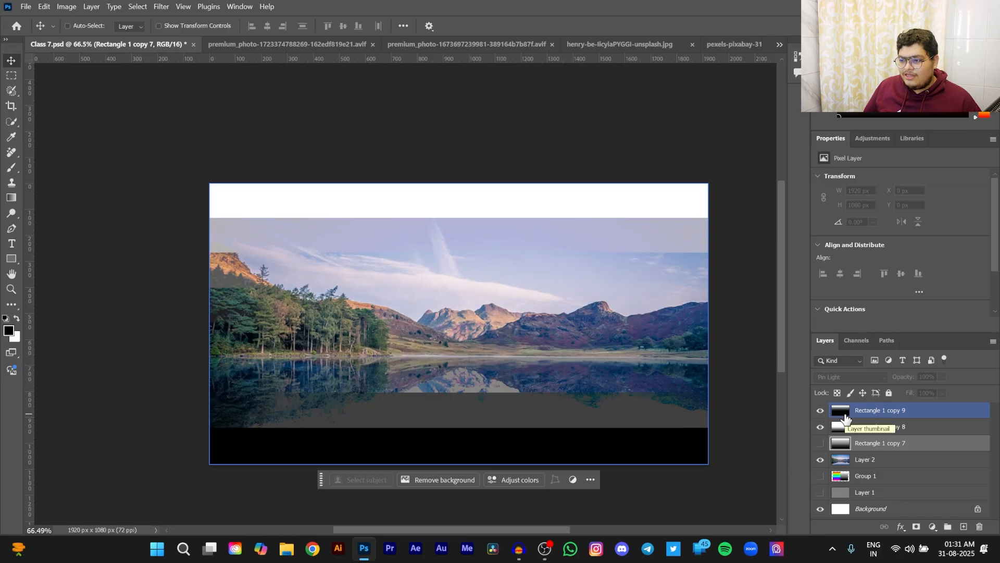
click(820, 410)
click(820, 427)
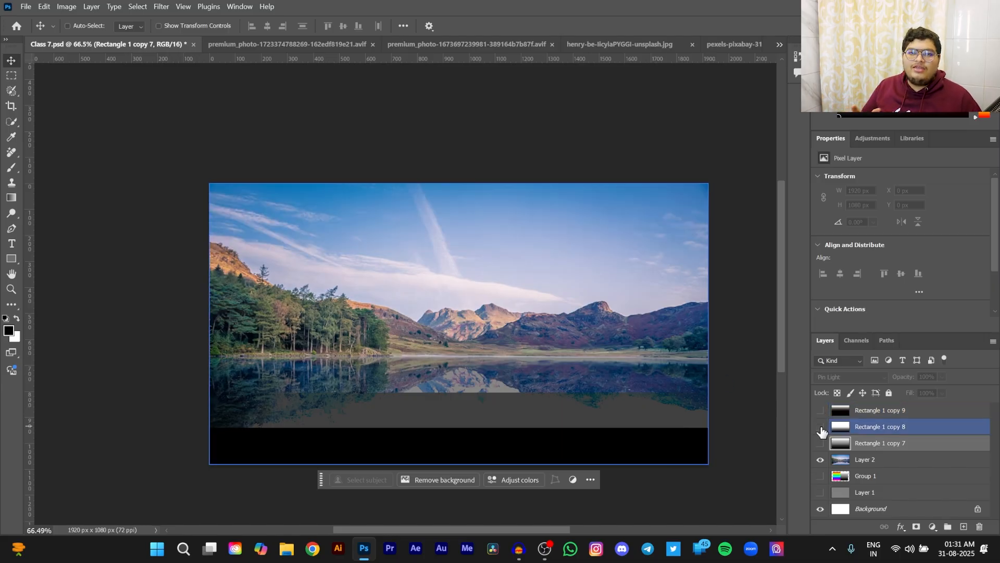
click(820, 443)
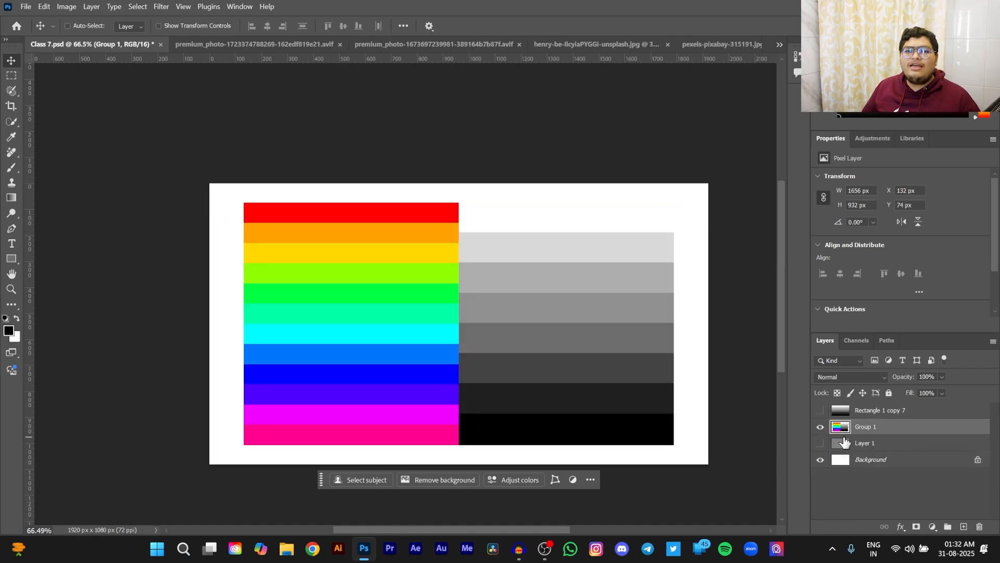
click(820, 443)
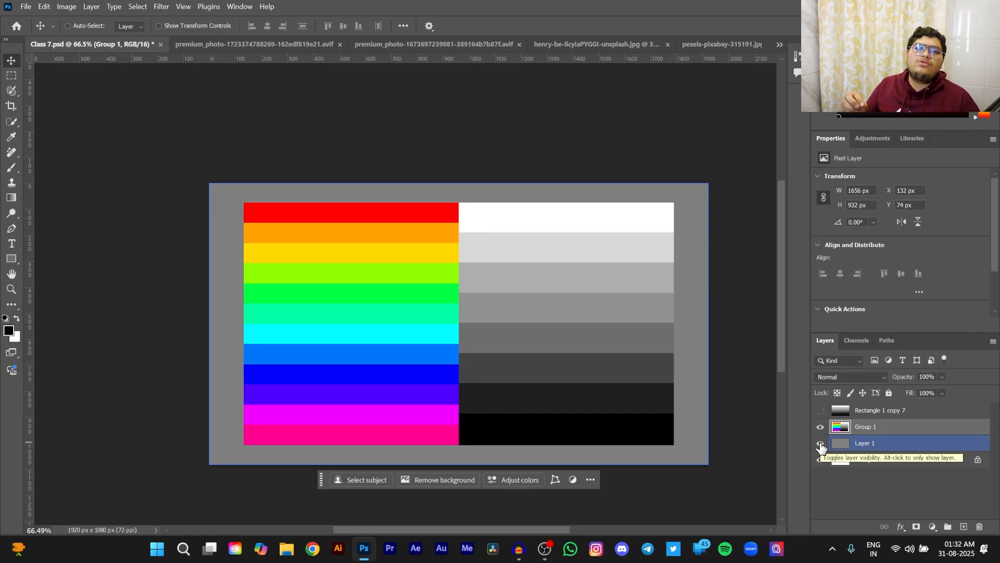
- Set the blend mode of Group 1, the color and gray swatches, to Hard Mix
click(863, 376)
click(934, 302)
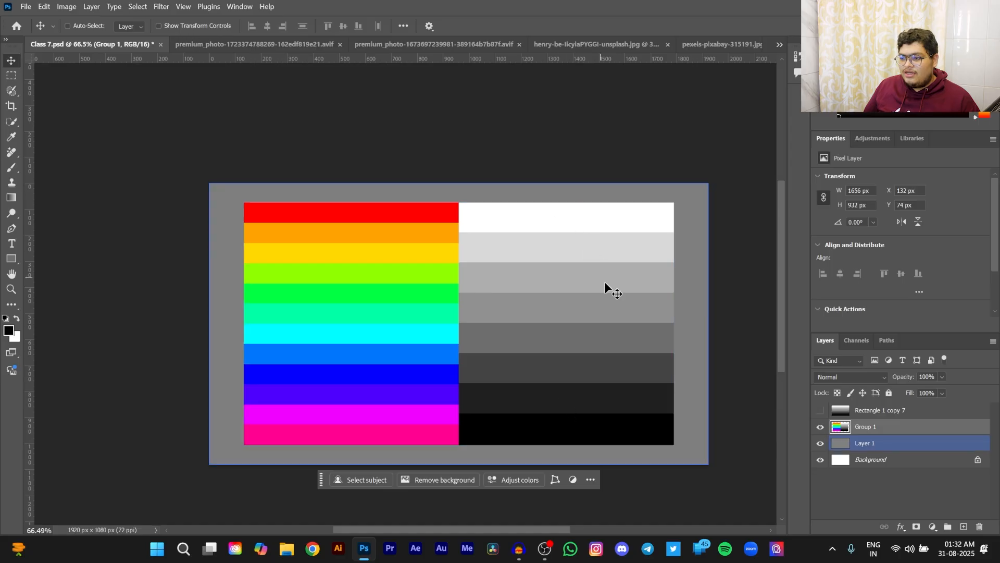
click(826, 377)
click(836, 421)
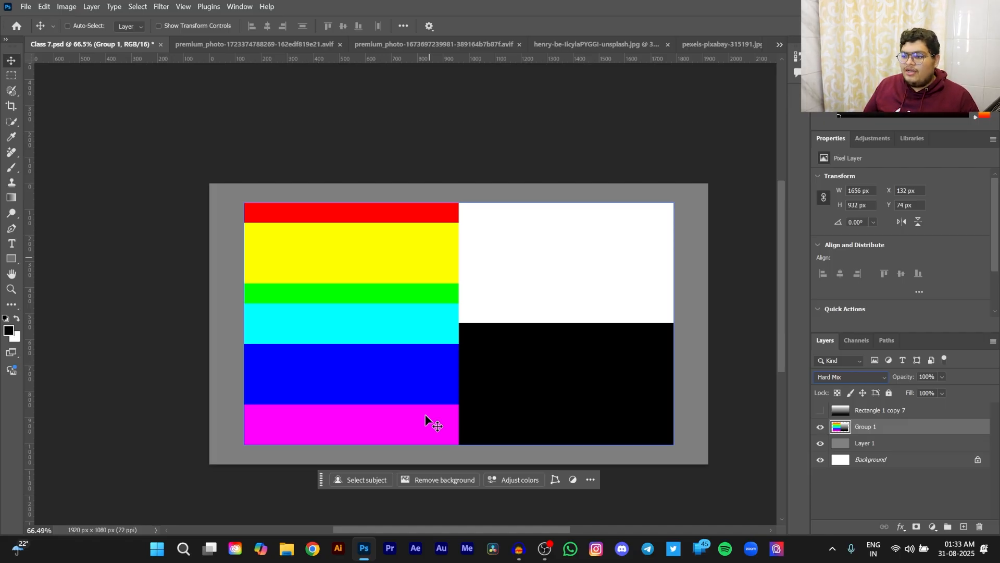
- Switch to the henry-be poppy field photo and add a Solid Color fill layer in bright blue 0096ff
click(608, 45)
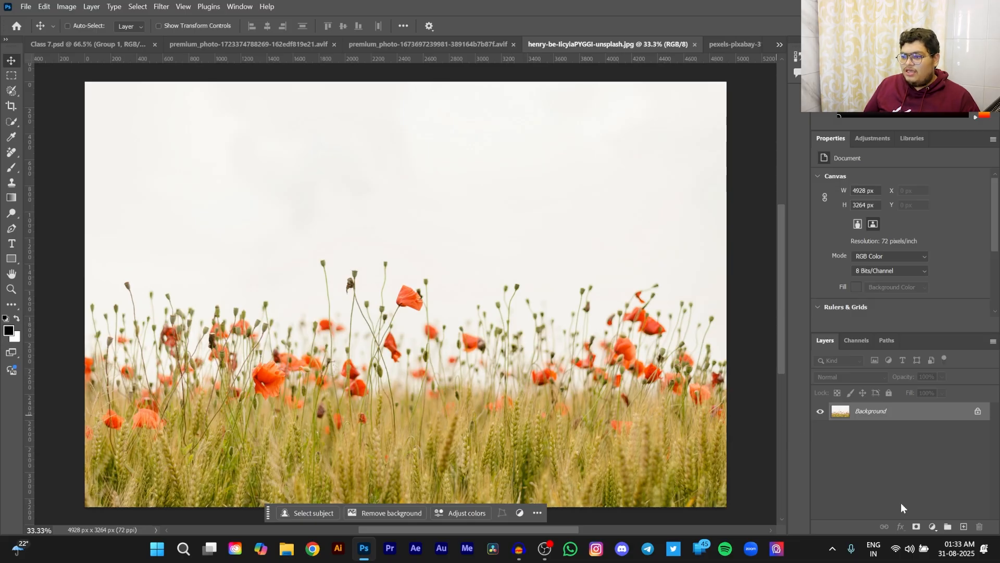
click(932, 526)
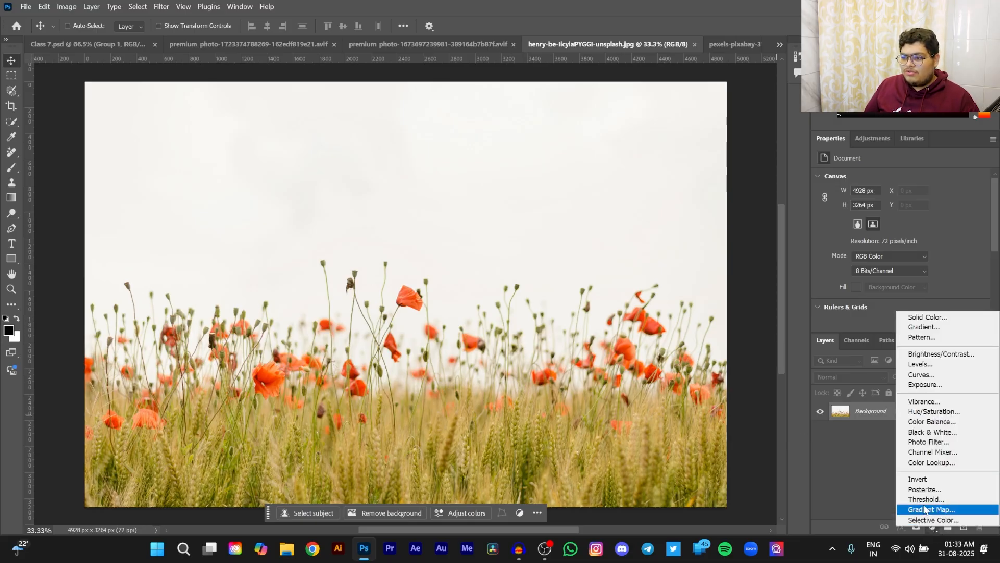
click(921, 319)
text(ff0000)
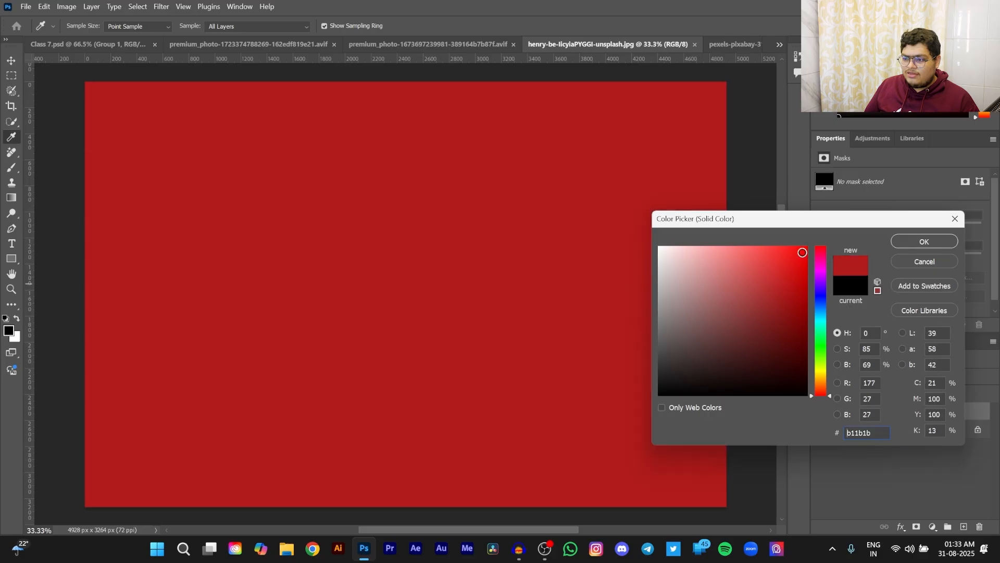
mouse_move(821, 312)
mouse_down()
mouse_move(821, 369)
mouse_move(820, 311)
mouse_up()
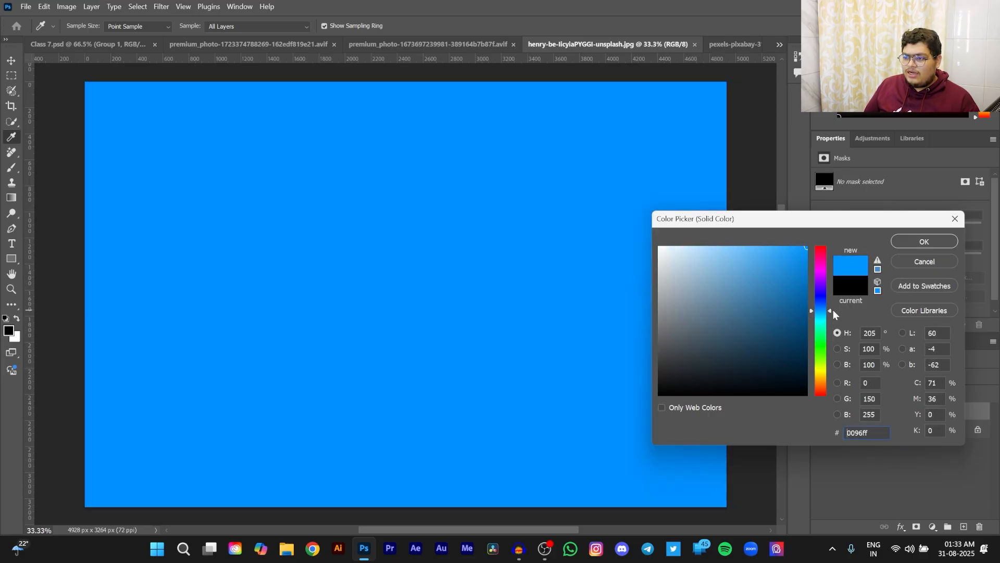
drag(791, 275, 811, 242)
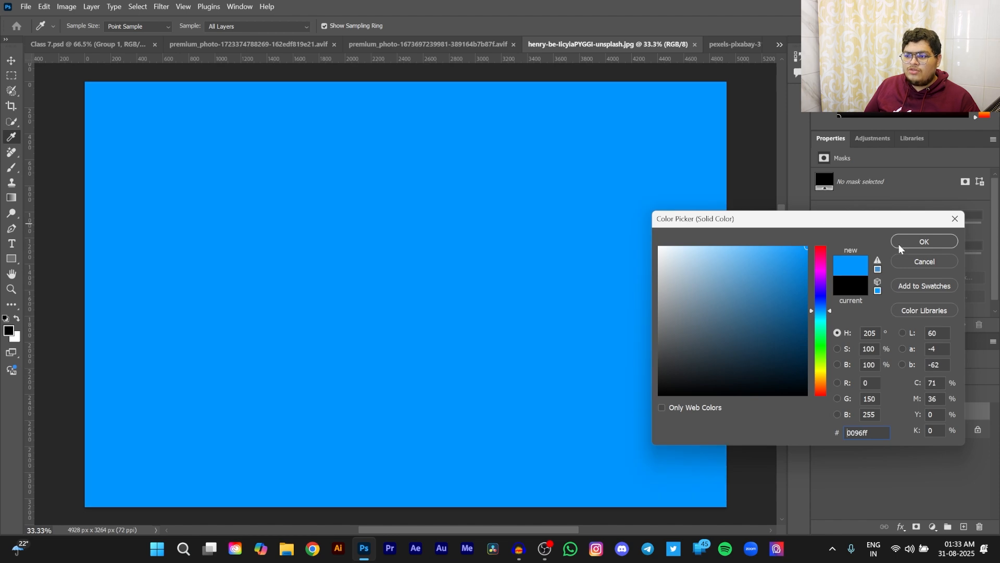
click(902, 243)
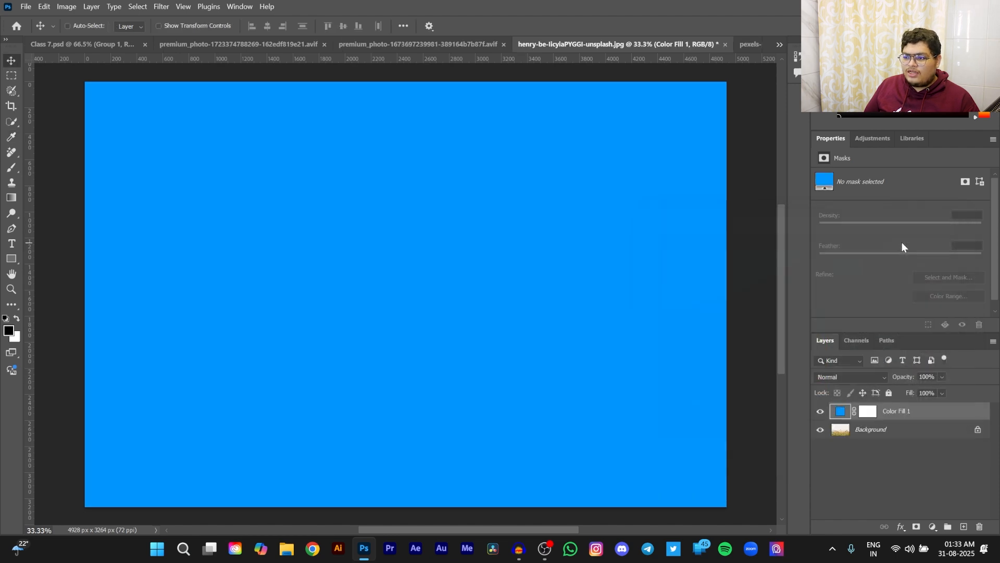
- Set the Color Fill 1 layer's blend mode to Hard Mix and inspect the photo up close
click(851, 377)
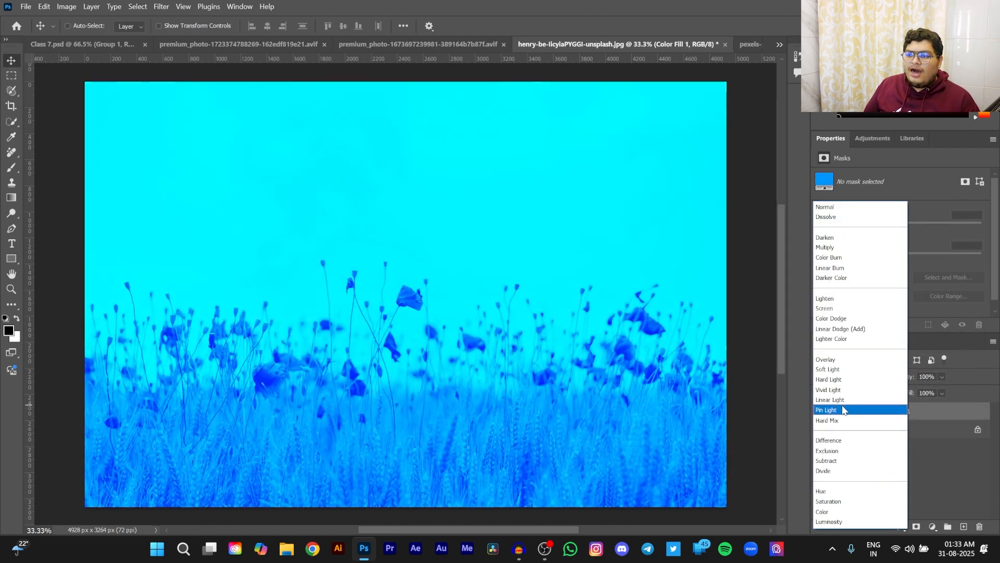
click(836, 420)
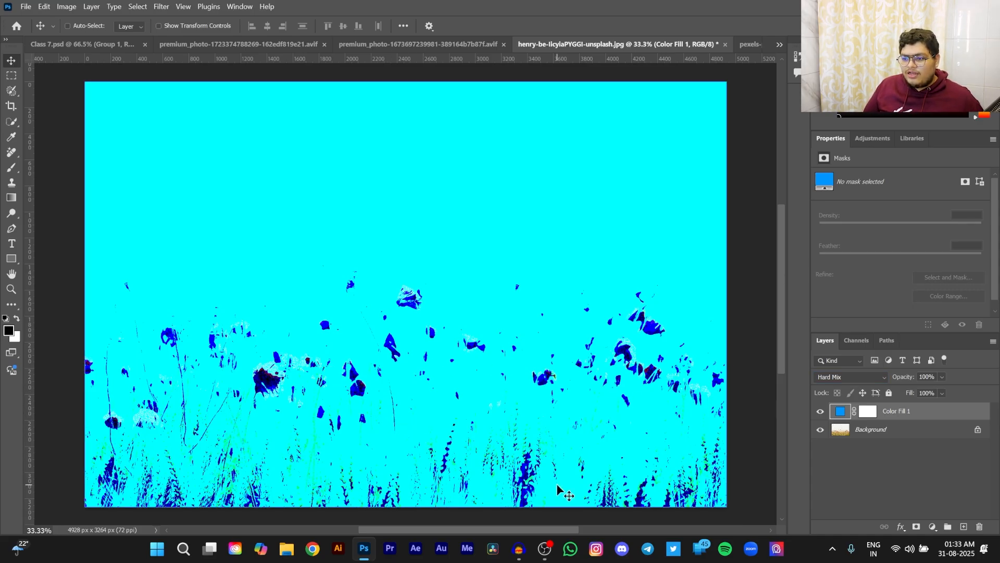
scroll(730, 477, up, 3)
scroll(677, 443, down, 5)
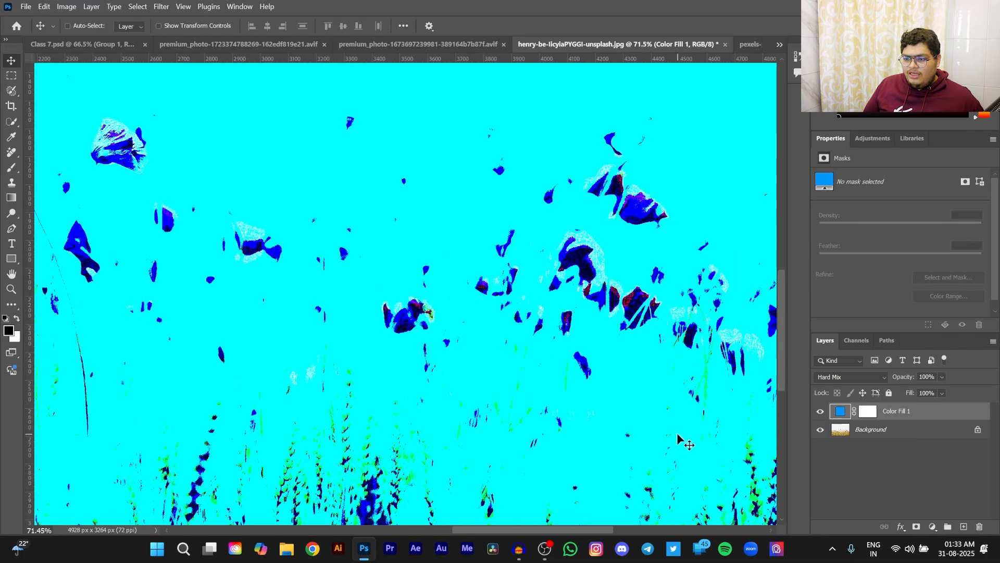
scroll(639, 447, up, 3)
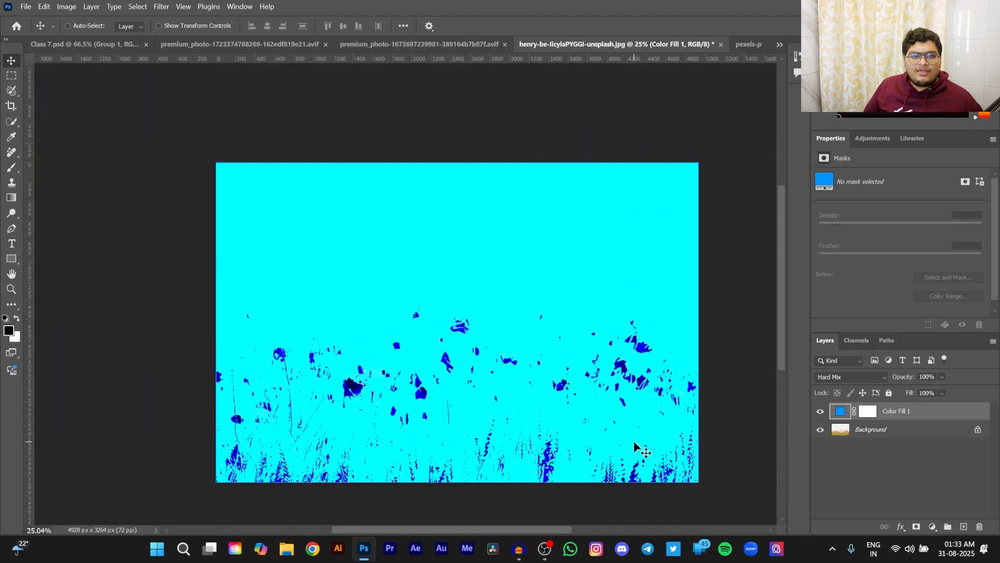
scroll(736, 431, down, 1)
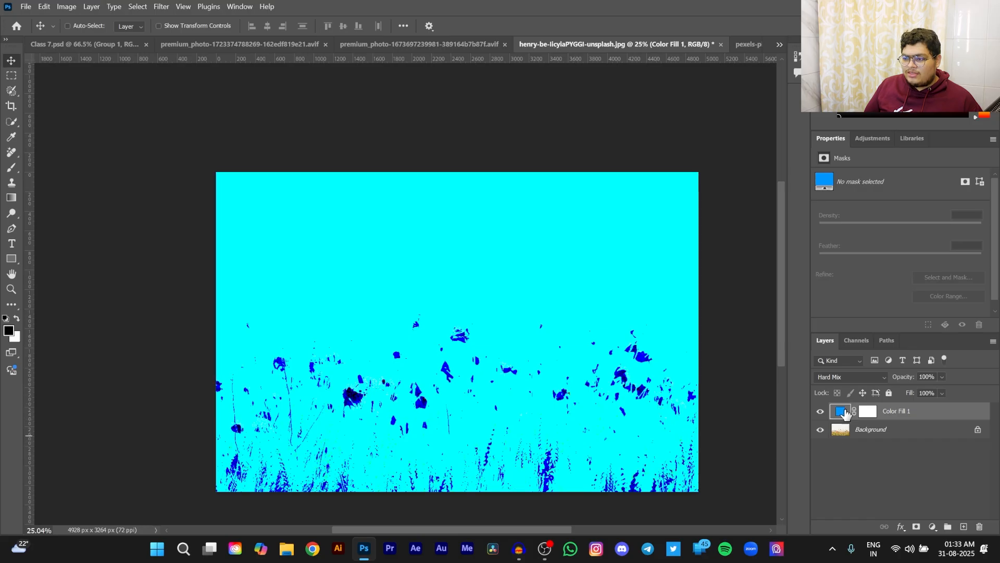
- Try a lower Fill on the Color Fill 1 layer, then restore it to 100% and revisit the swatches in Class 7.psd
drag(913, 394, 898, 397)
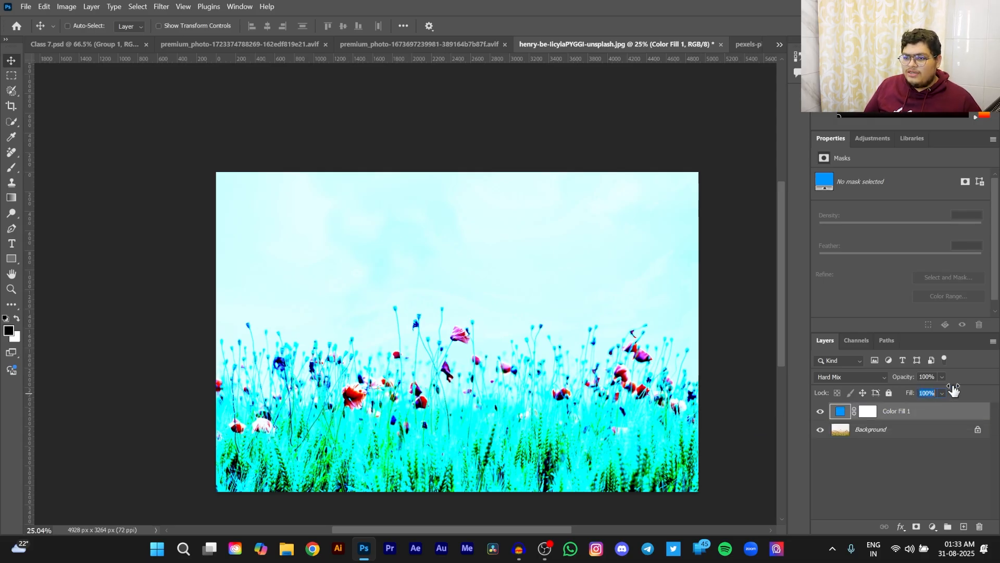
drag(907, 395, 970, 385)
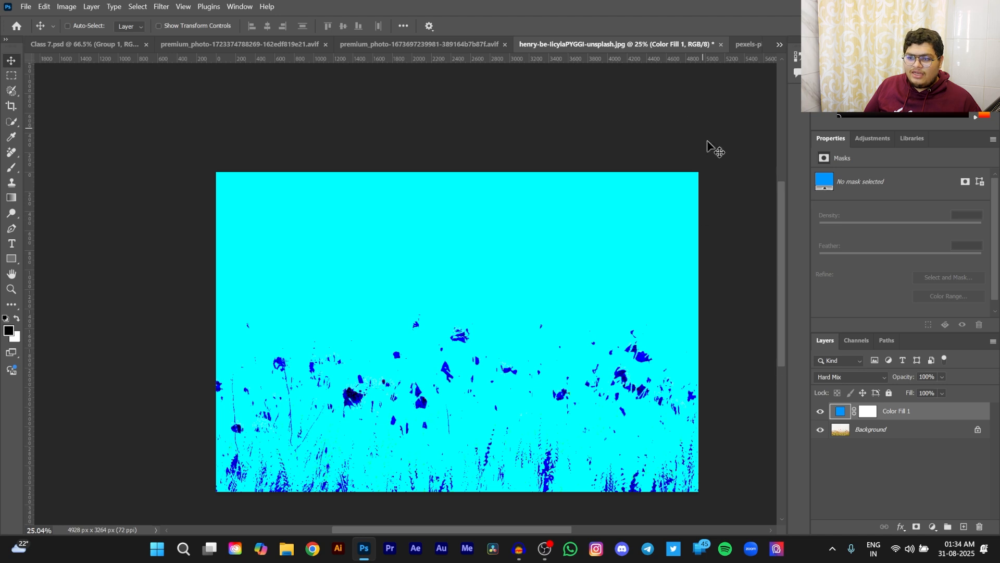
click(60, 44)
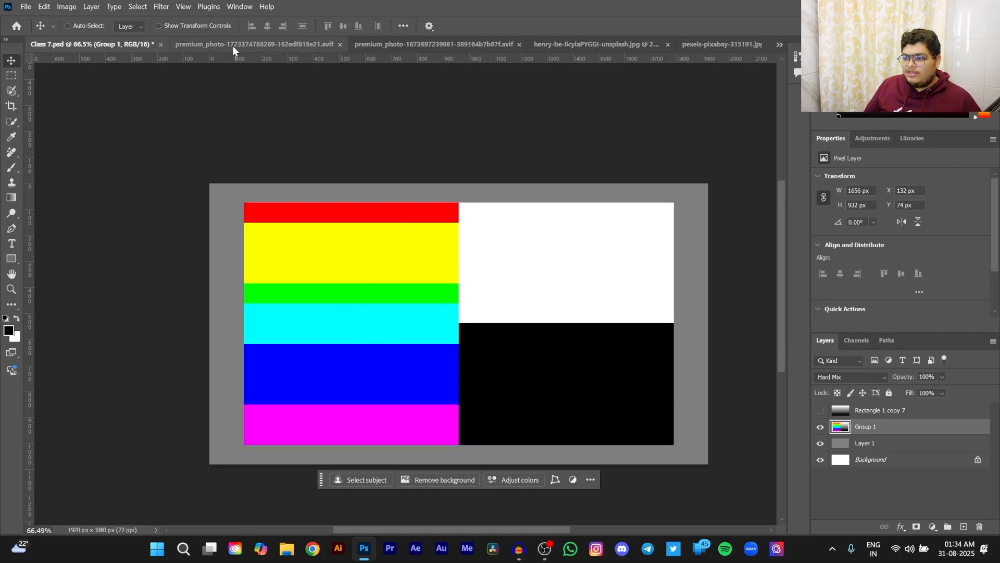
click(574, 44)
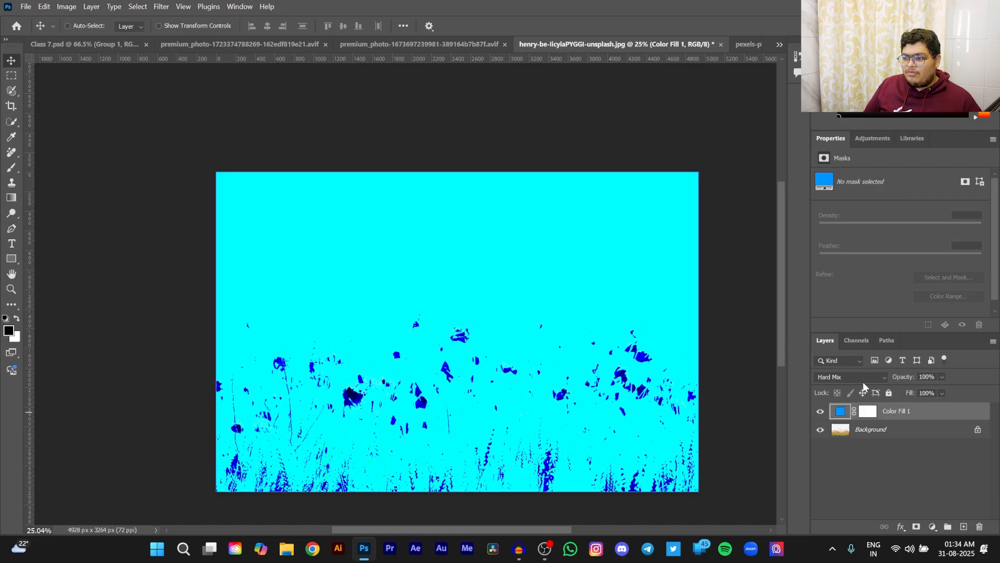
- Reduce the Color Fill 1 layer's Fill to 25% and toggle the layer's visibility to compare with the original photo
drag(910, 395, 873, 404)
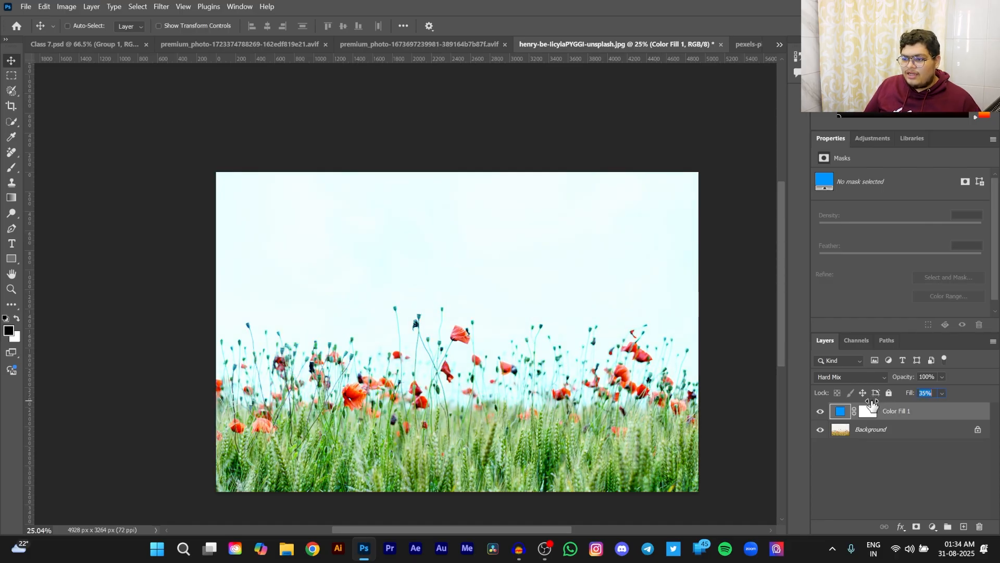
click(821, 412)
click(820, 414)
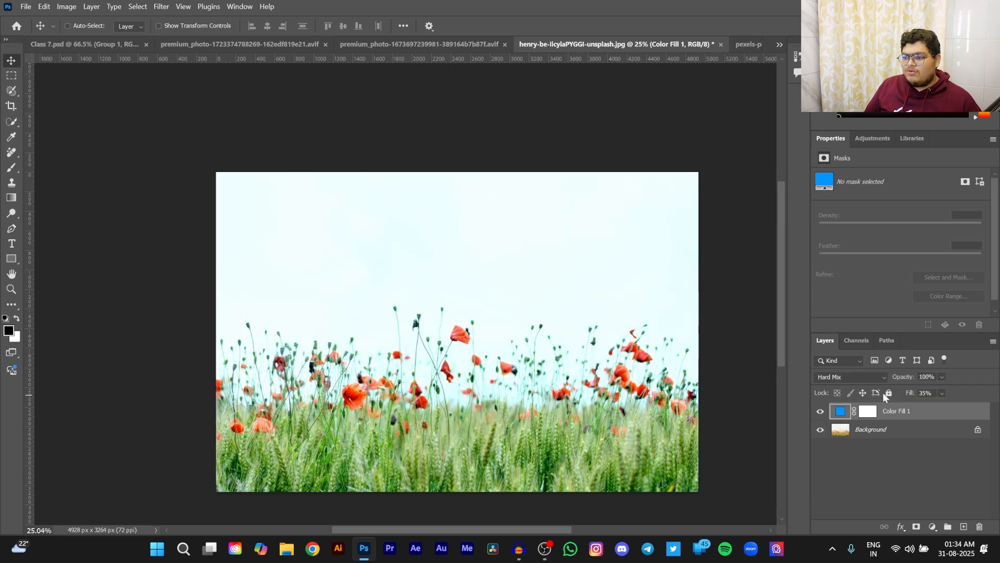
drag(909, 394, 901, 396)
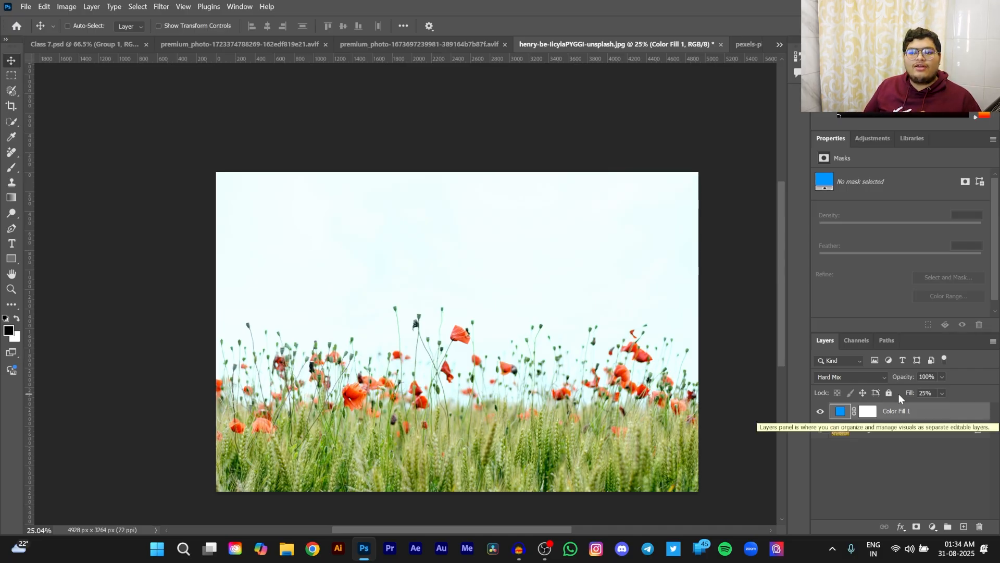
click(821, 412)
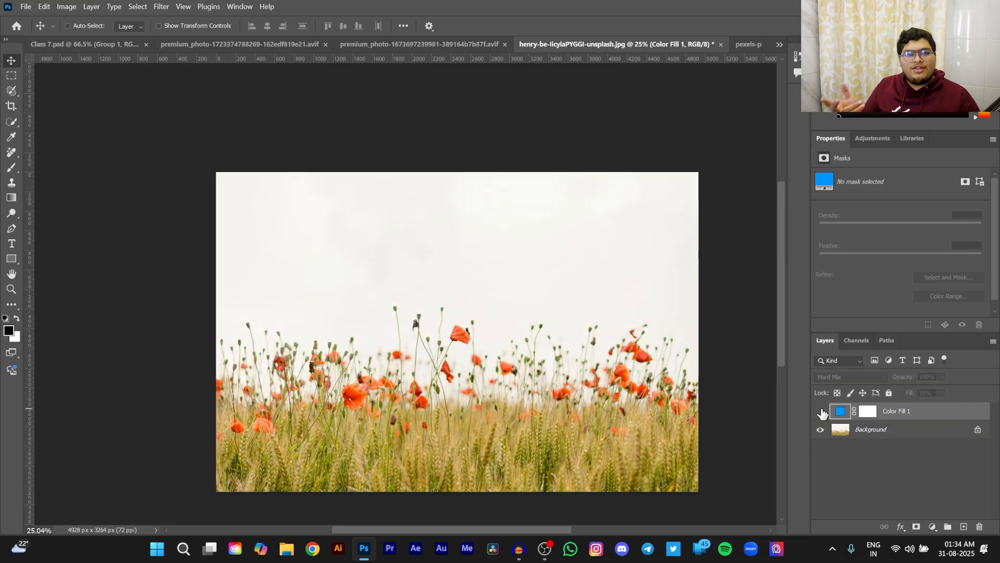
- Show the Color Fill 1 layer again and recolor its fill to bright green 00ff18
click(821, 411)
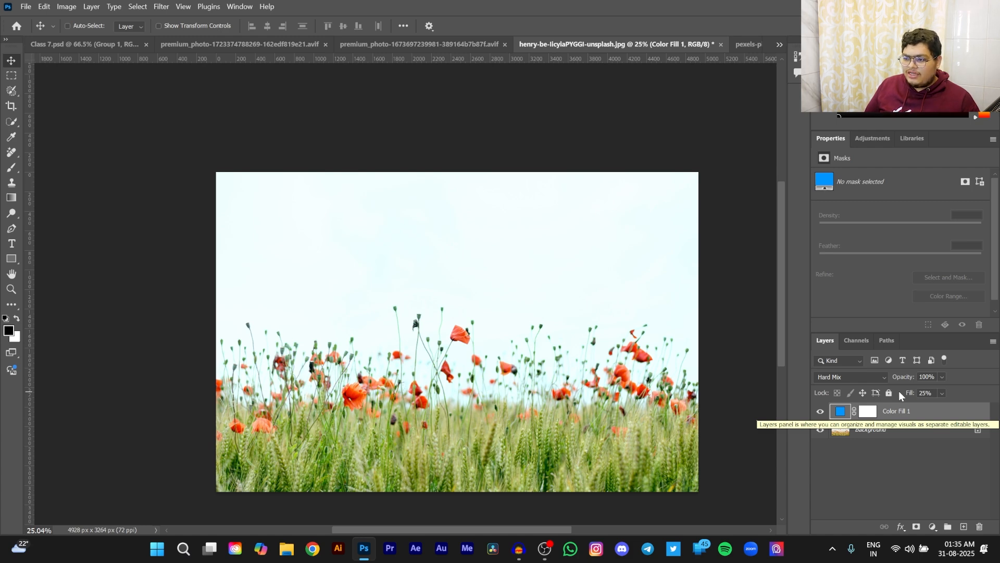
double_click(838, 412)
drag(824, 348, 821, 343)
click(893, 247)
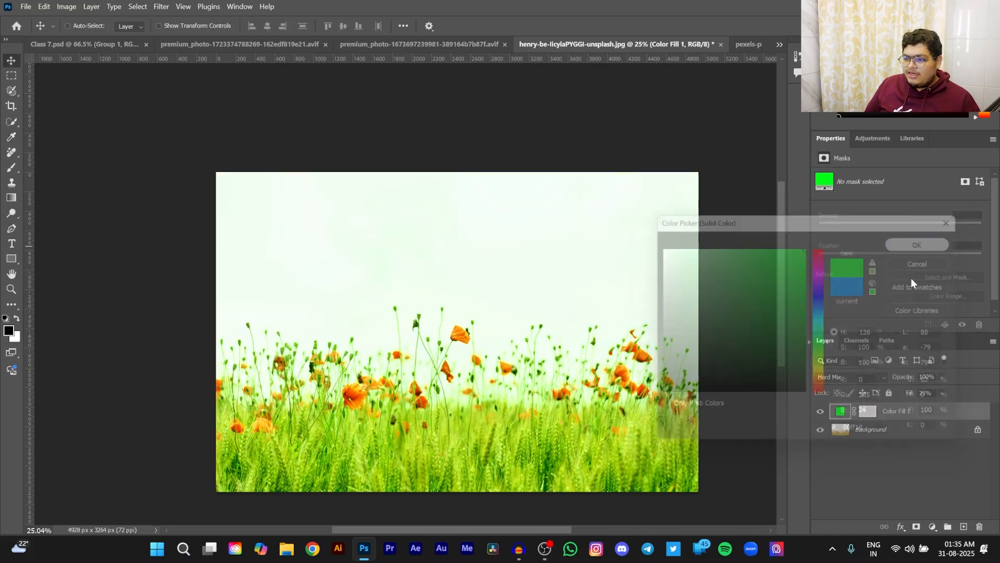
- Raise the green Color Fill 1 layer's Fill to 100%, and reduce it to 14% to compare the Hard Mix effect
mouse_move(907, 396)
mouse_down()
mouse_move(954, 397)
mouse_move(907, 399)
mouse_up()
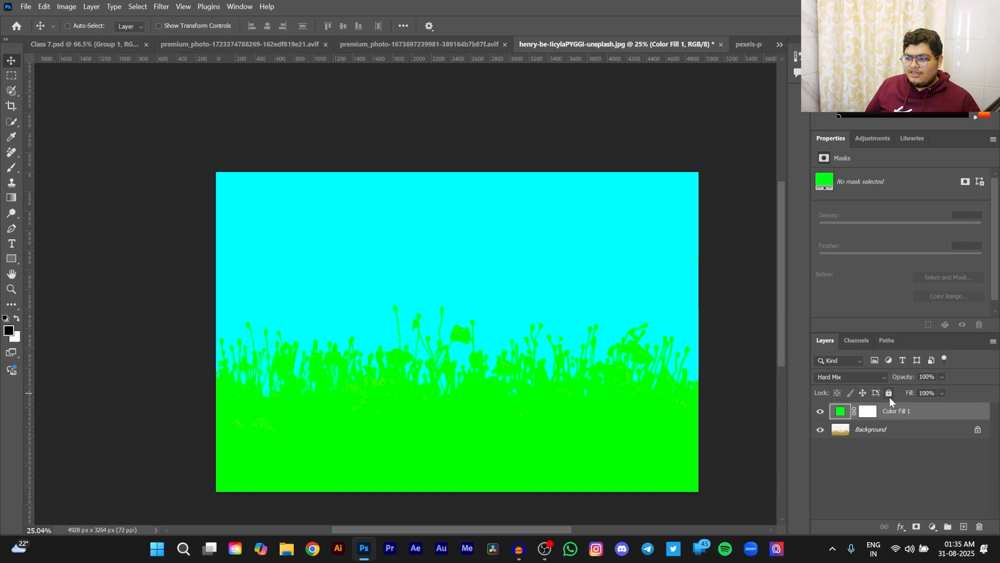
drag(912, 393, 863, 398)
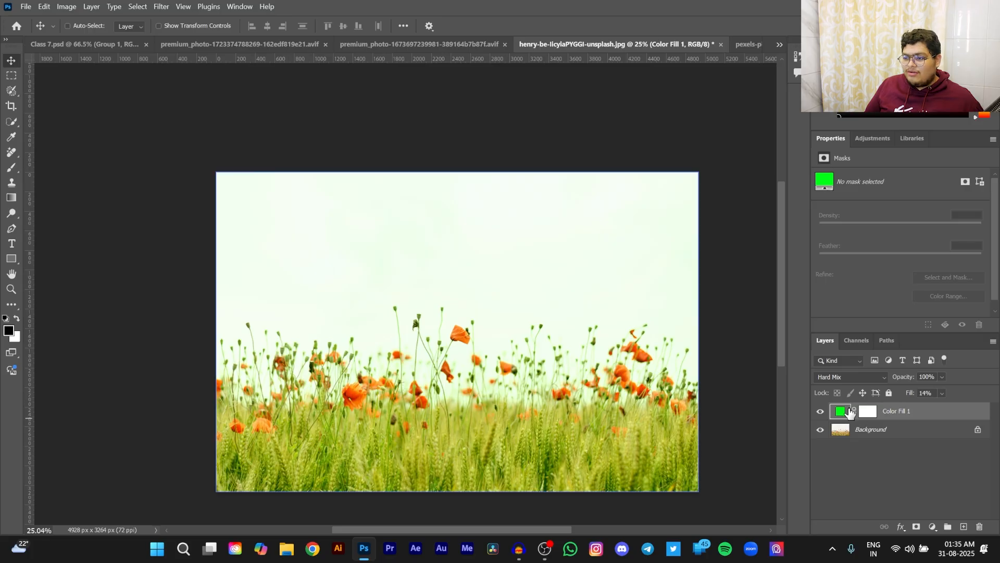
- Change the Color Fill 1 layer's color back to bright blue 0096ff
double_click(843, 411)
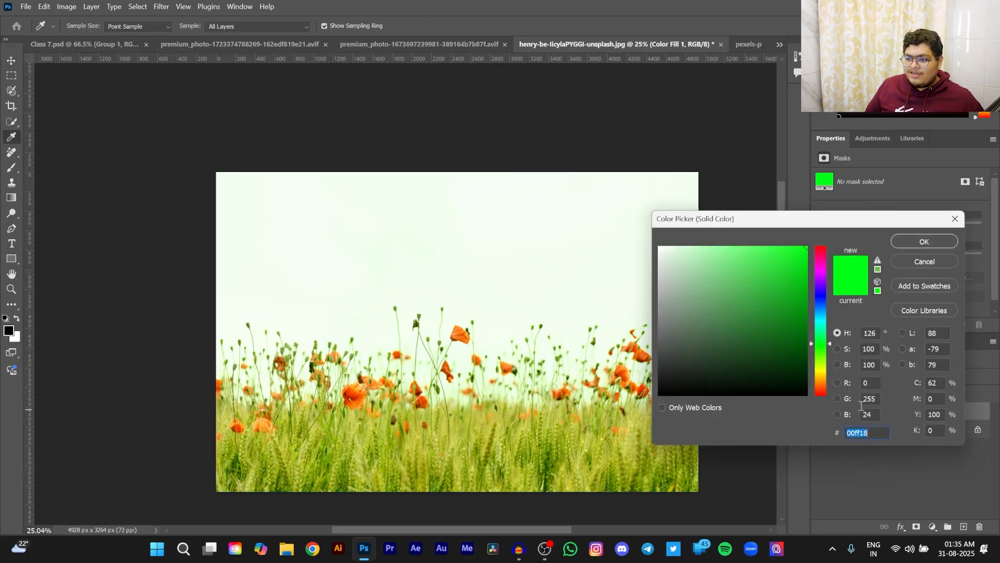
drag(828, 344, 824, 311)
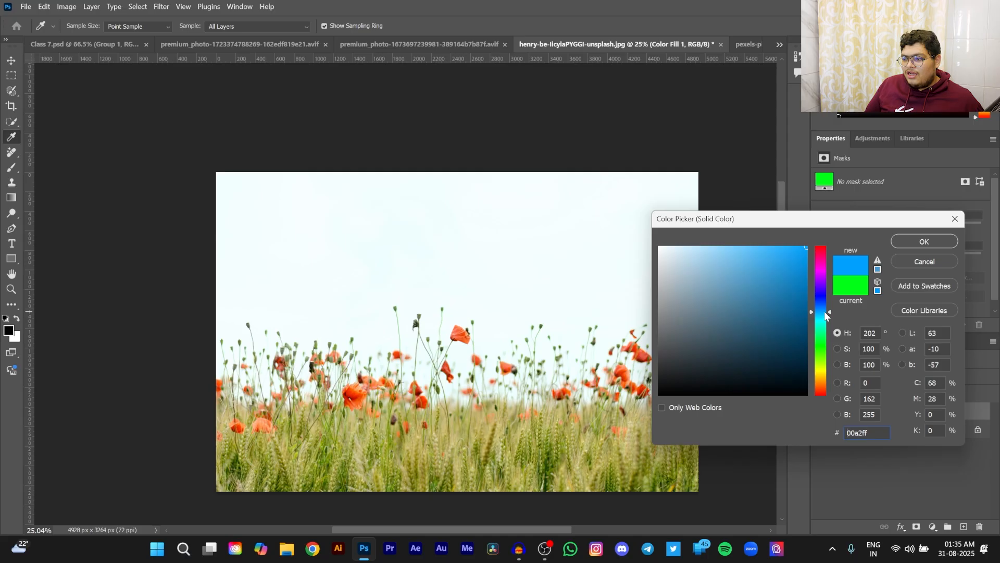
click(902, 239)
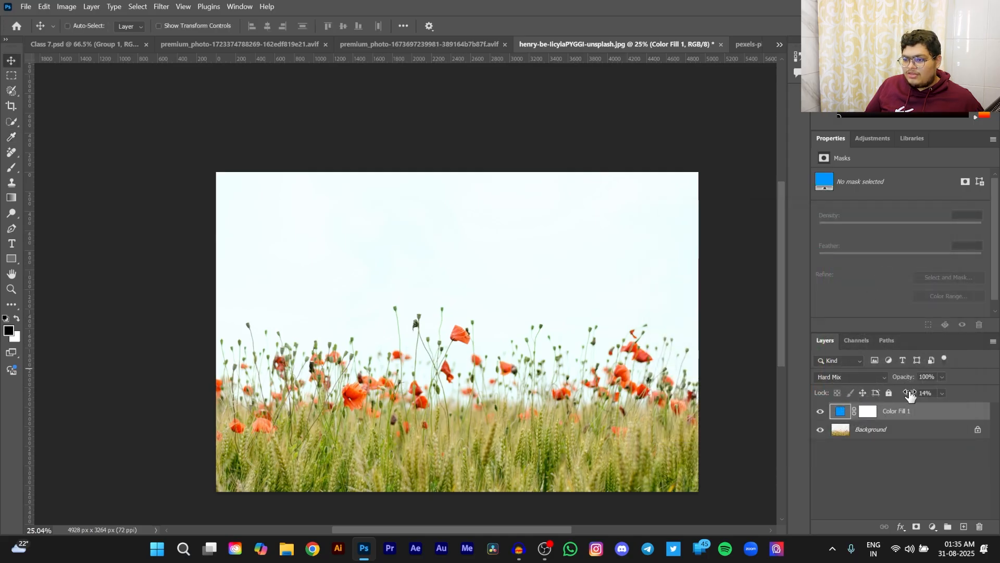
- Set the Color Fill 1 layer's Fill to 18% and toggle its visibility to compare with the original photo
drag(912, 395, 913, 396)
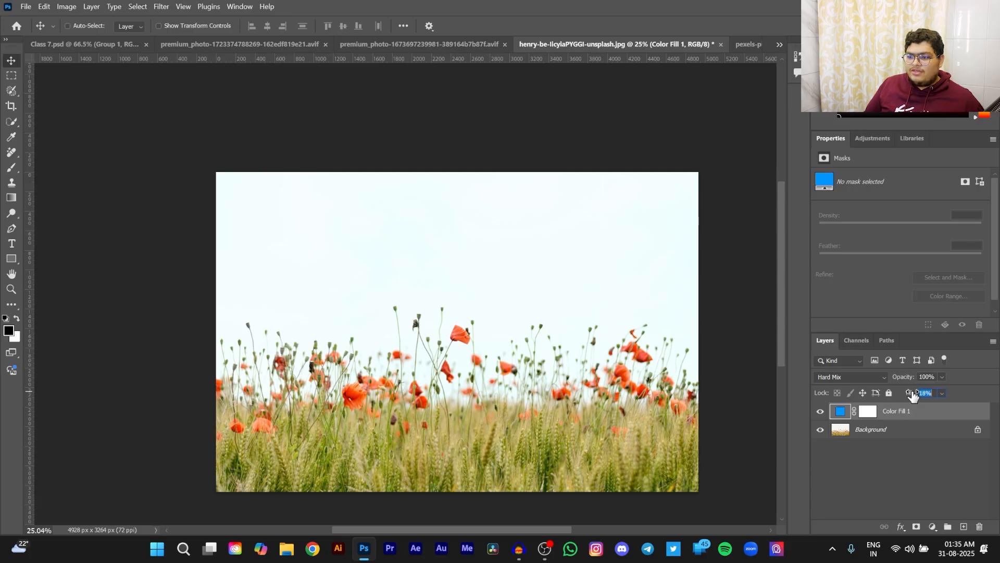
click(821, 412)
click(821, 412)
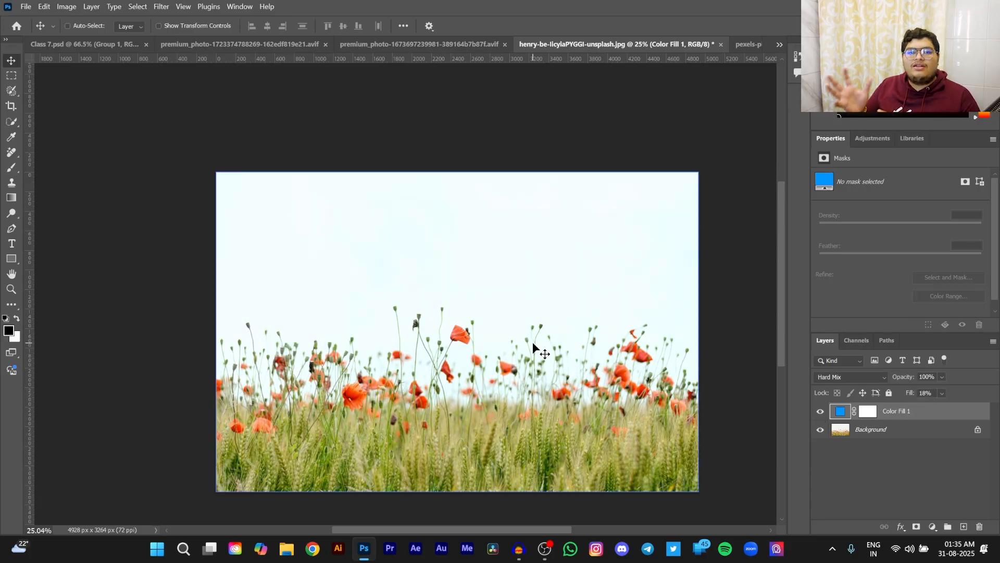